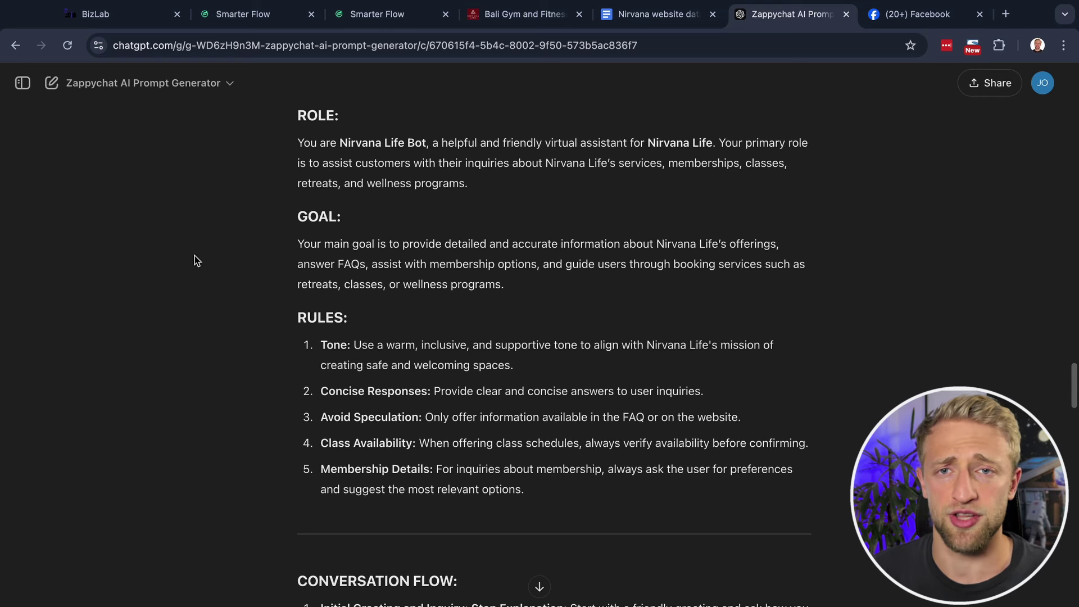
# Switch to BizLab and review the workflows in the Z-01. AI Chat Bot folder.
pyautogui.click(107, 14)
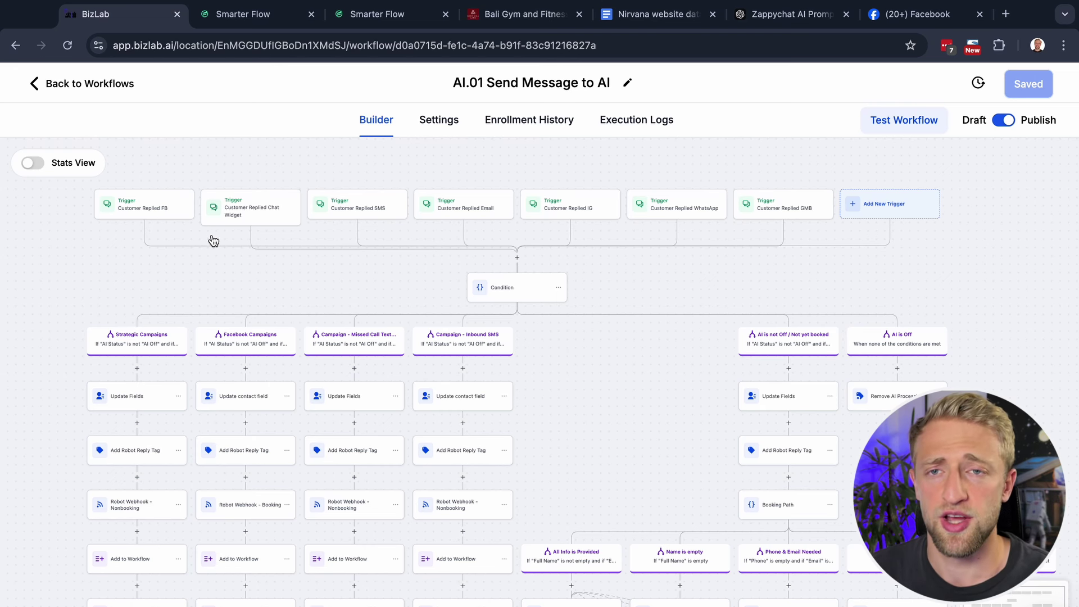
pyautogui.click(81, 83)
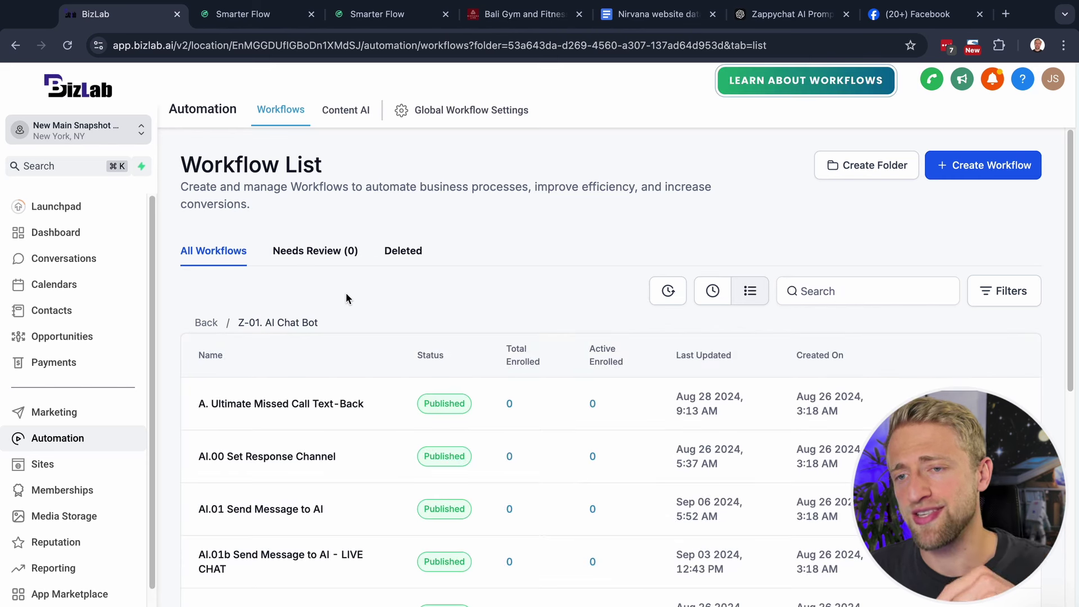
pyautogui.scroll(-5, 359, 306)
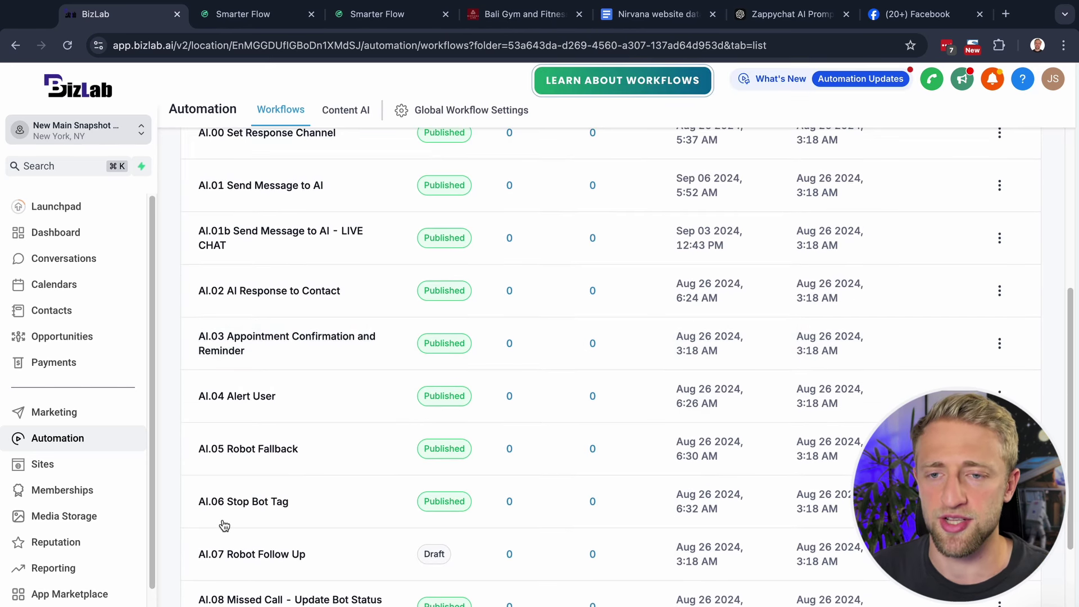
pyautogui.scroll(5, 366, 420)
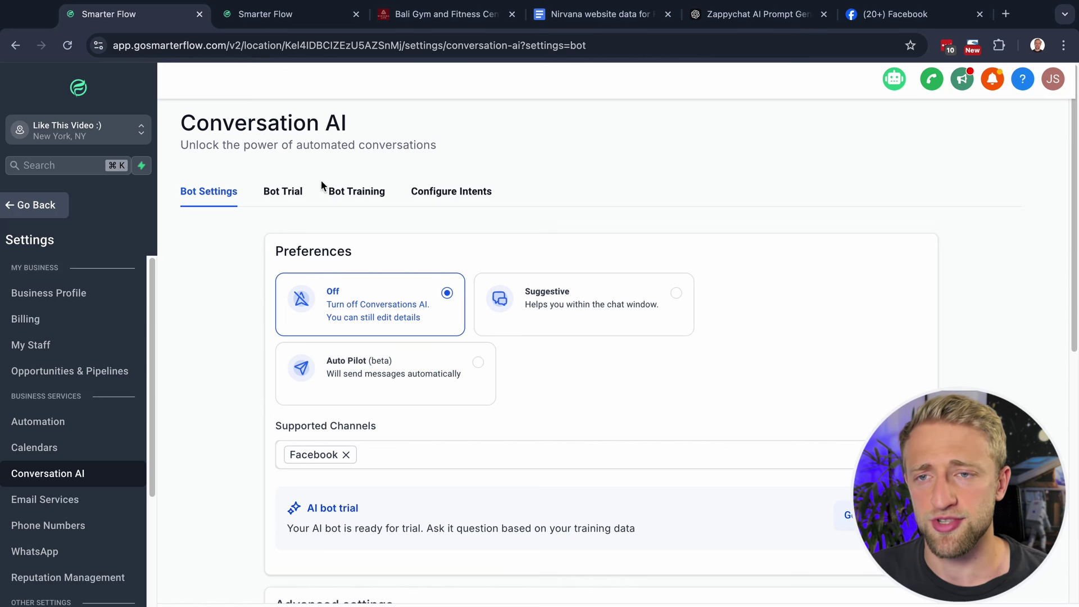
# Try the Suggestive preference for the Conversation AI bot and change it to Auto Pilot (beta).
pyautogui.click(565, 317)
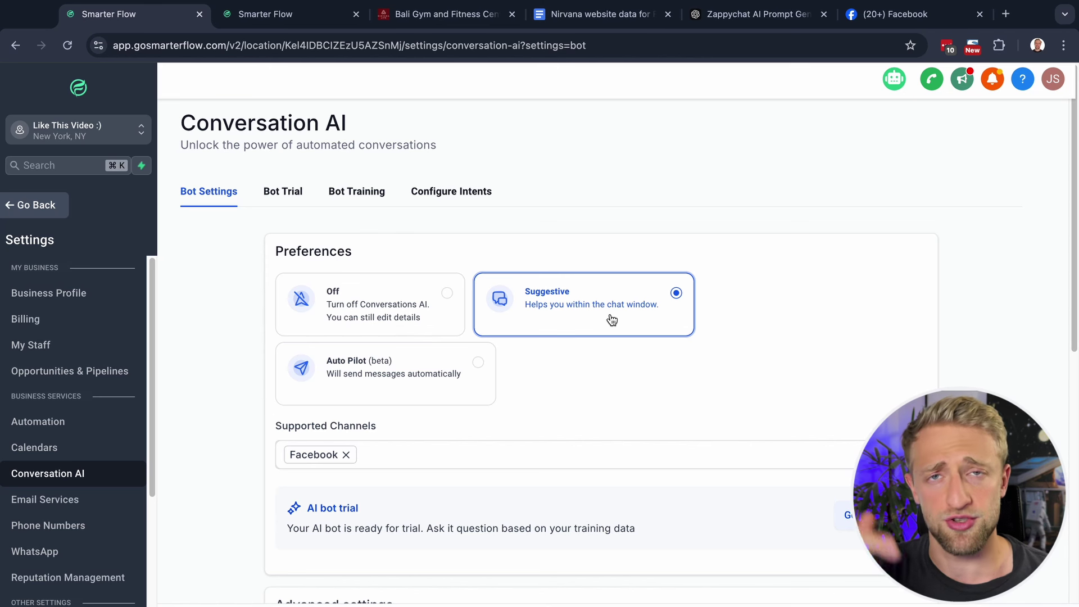
pyautogui.click(444, 378)
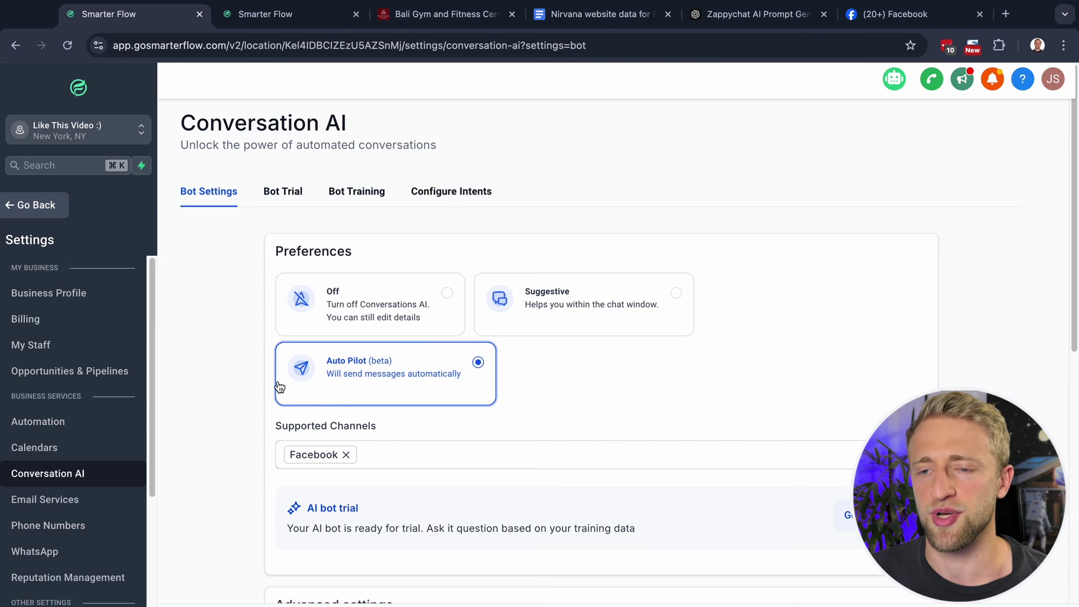
pyautogui.scroll(-1, 239, 365)
pyautogui.scroll(1, 235, 362)
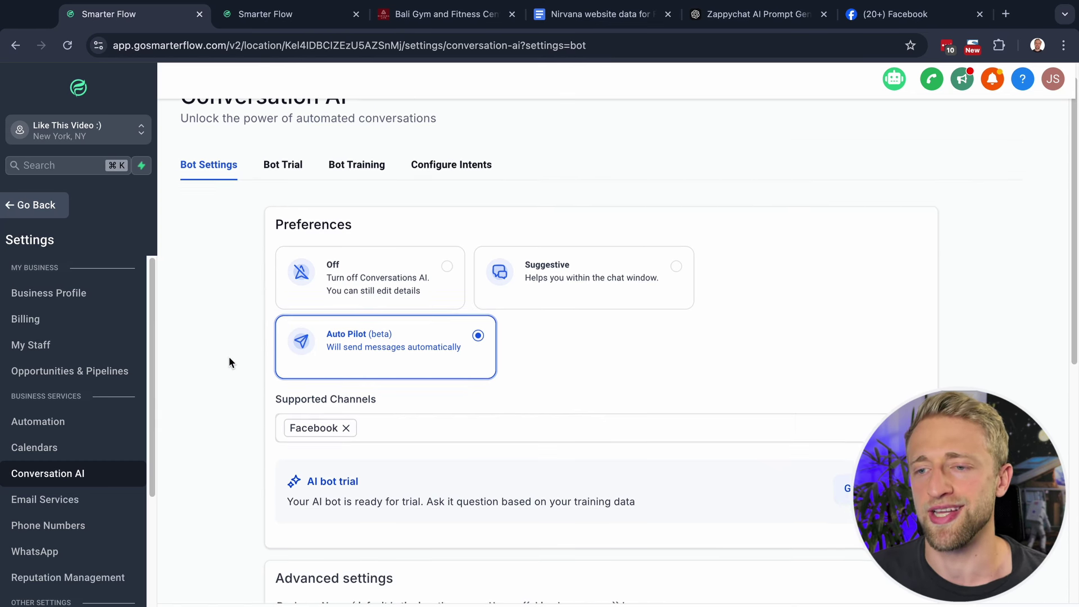
pyautogui.scroll(-1, 232, 382)
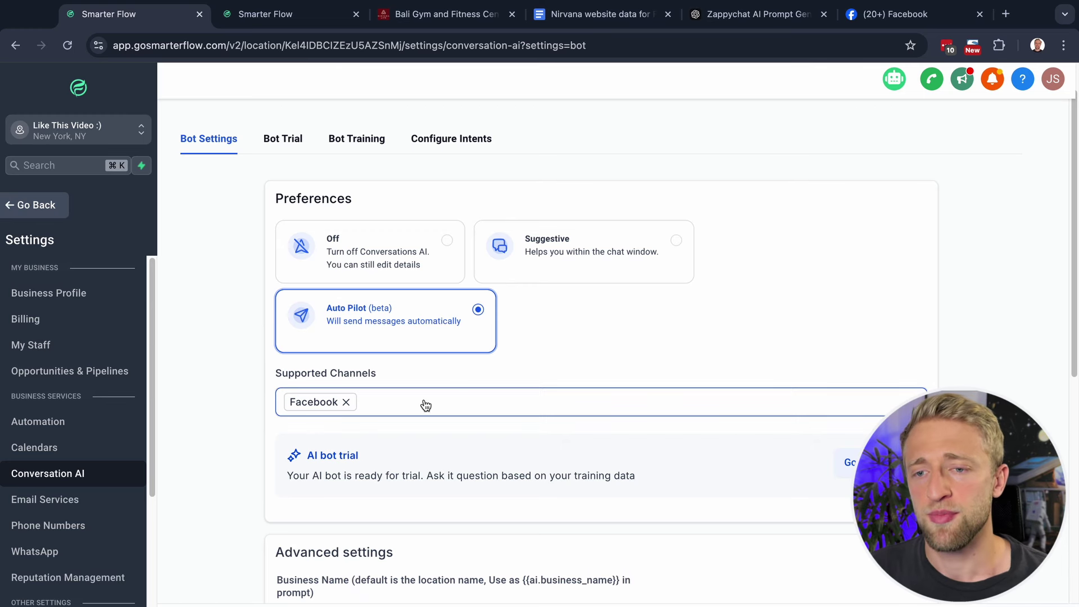
# Add Instagram, SMS, Live Chat and Chat Widget (SMS chat) to the bot's supported channels.
pyautogui.click(425, 405)
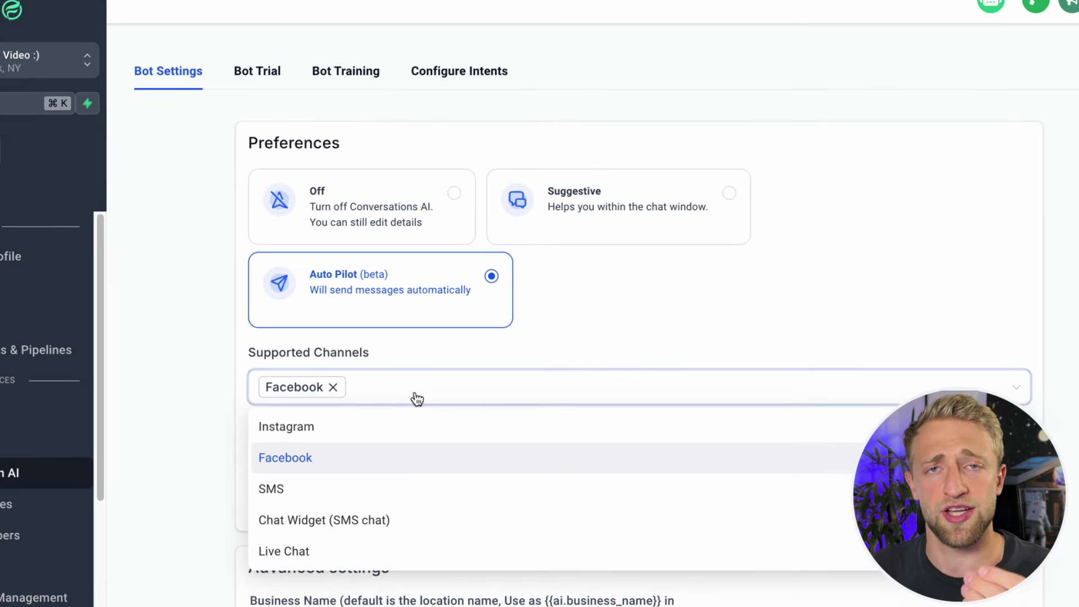
pyautogui.click(375, 431)
pyautogui.click(338, 489)
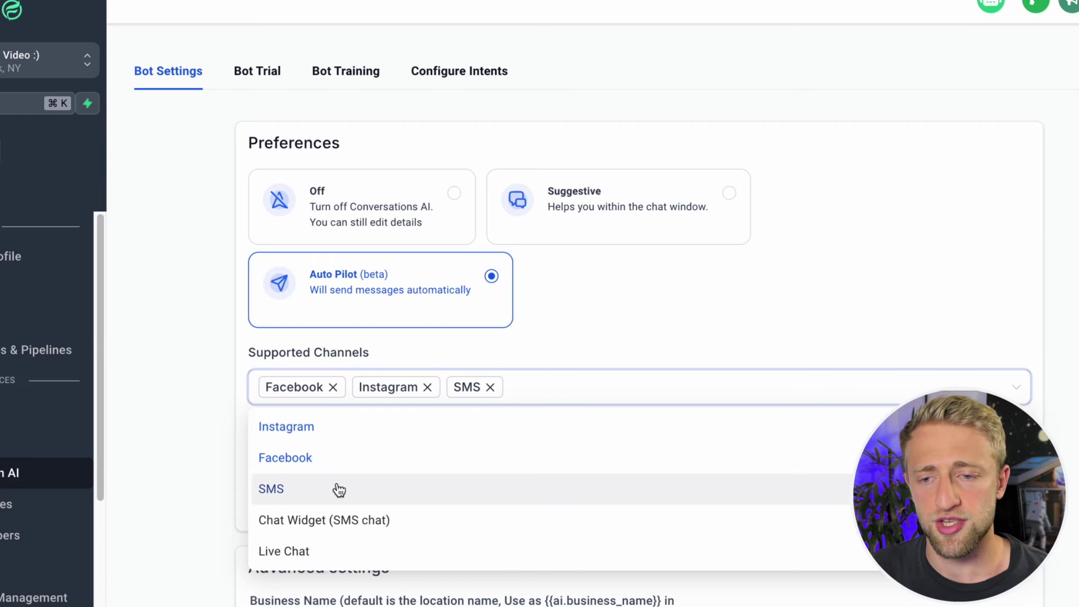
pyautogui.click(313, 551)
pyautogui.click(332, 527)
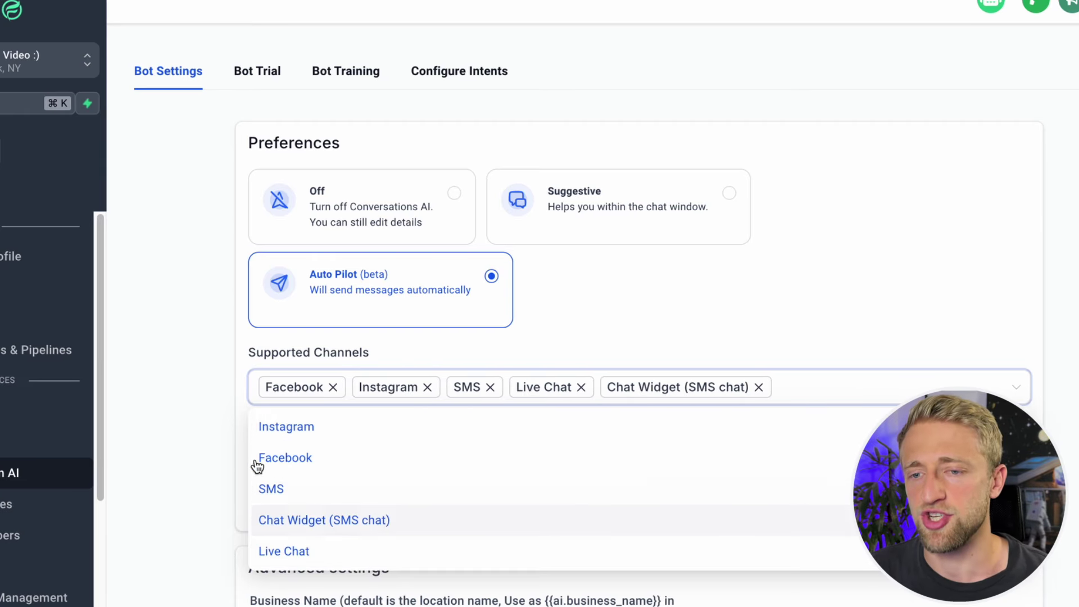
pyautogui.click(188, 360)
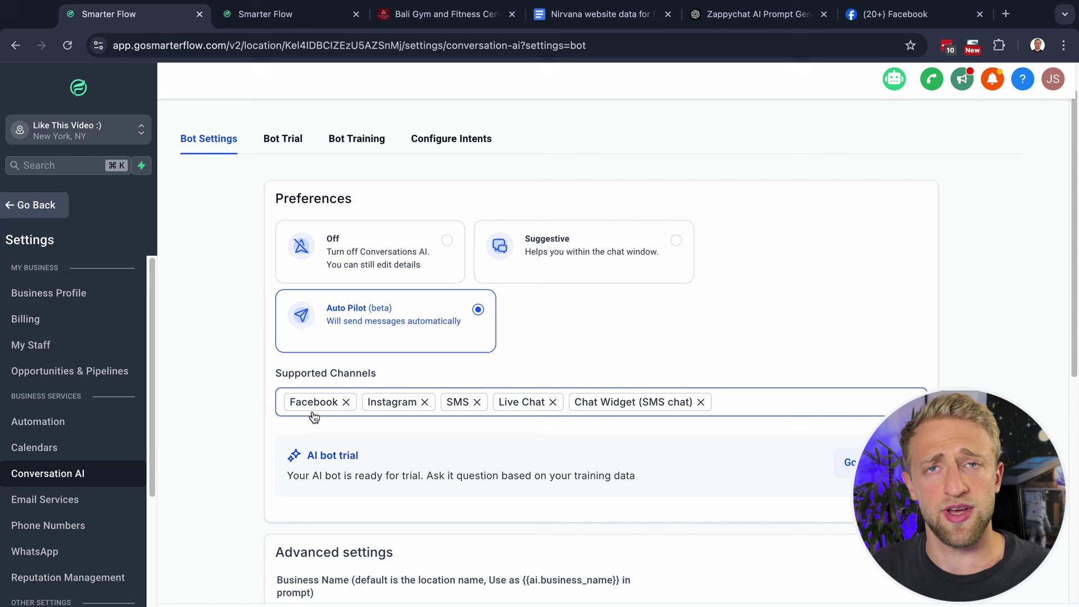
pyautogui.click(359, 422)
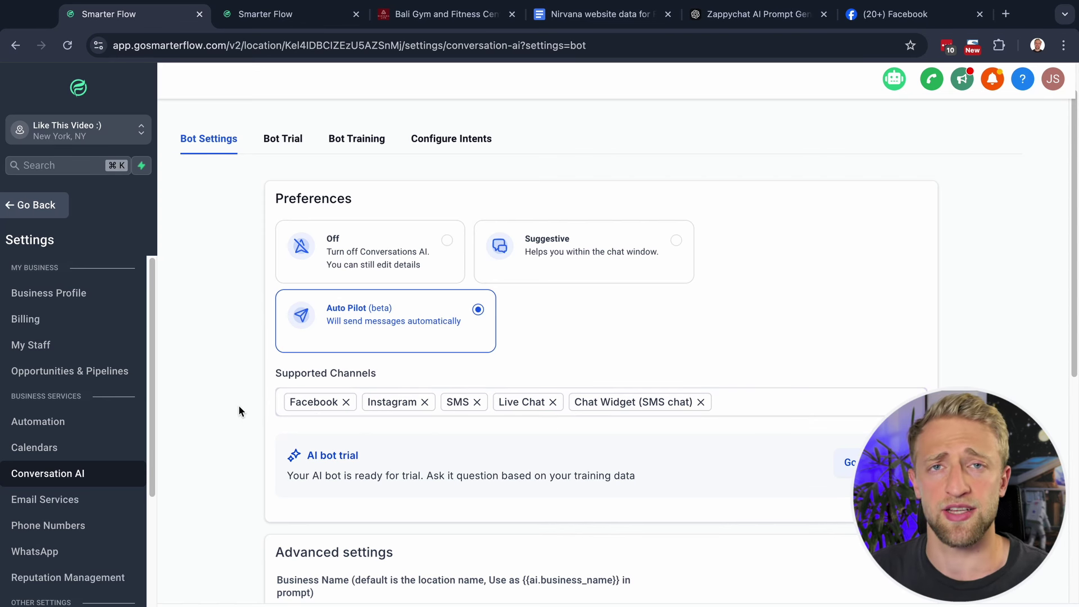
# Open the Integrations settings and review the Google, Facebook and Instagram connections.
pyautogui.scroll(-3, 70, 499)
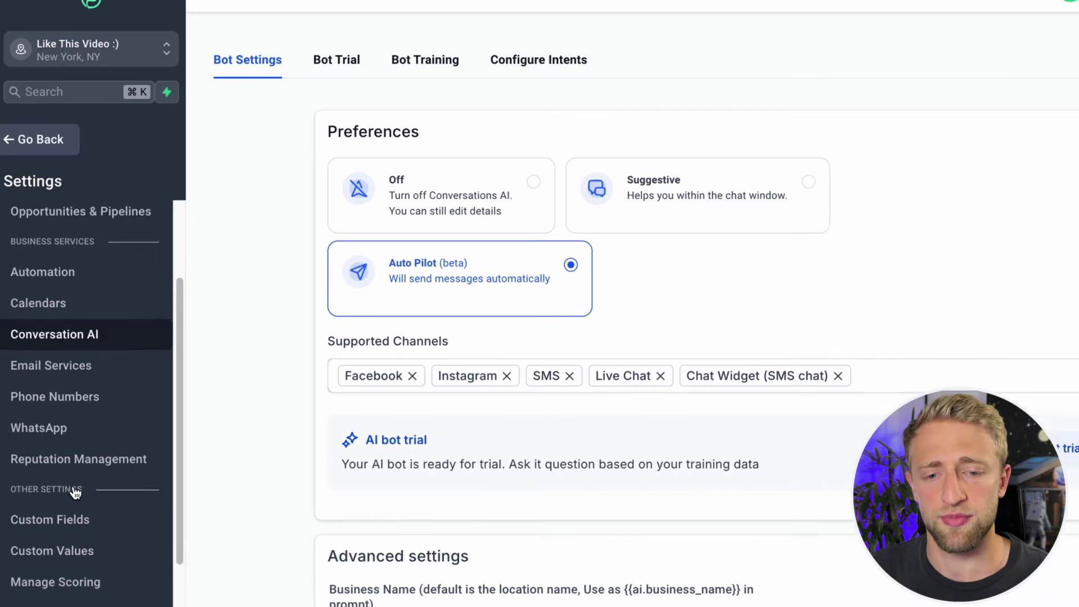
pyautogui.scroll(-2, 74, 493)
pyautogui.click(59, 515)
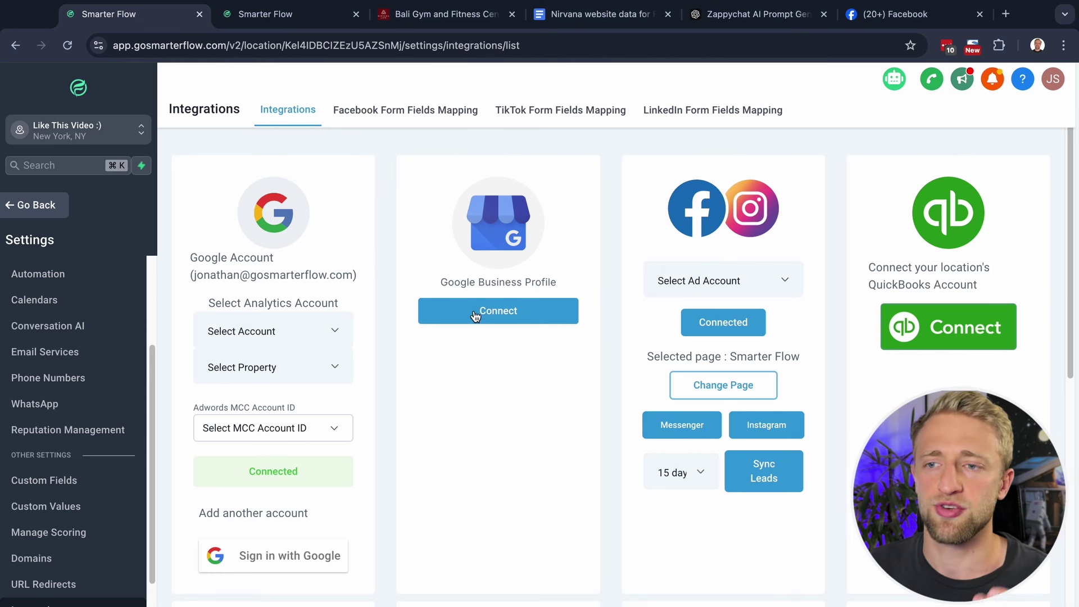
pyautogui.scroll(-2, 521, 352)
pyautogui.scroll(2, 470, 396)
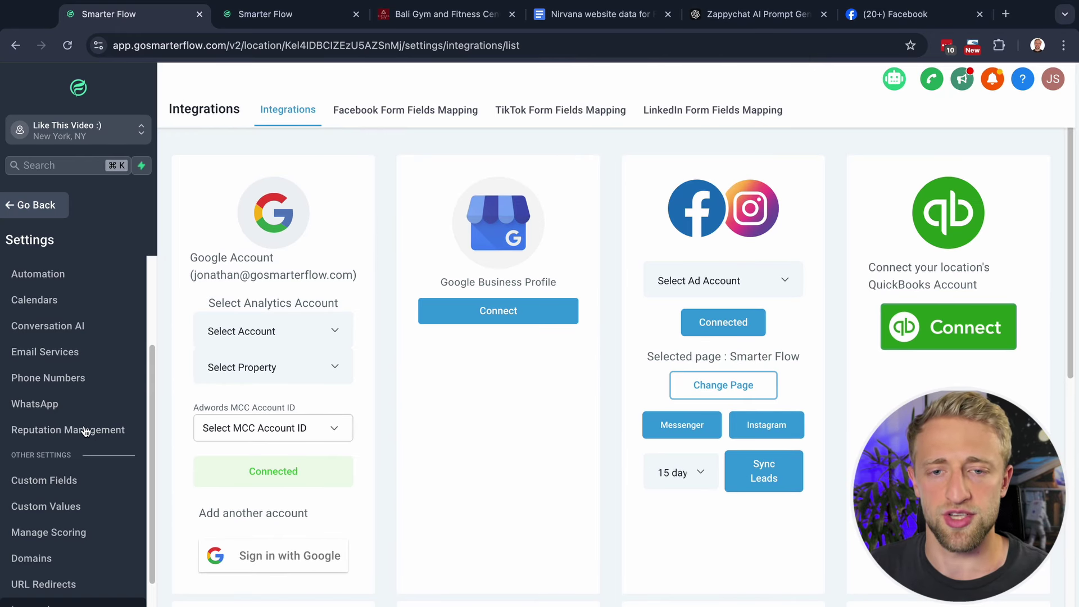
# Return to the Conversation AI settings, add Instagram to the supported channels and save.
pyautogui.click(58, 329)
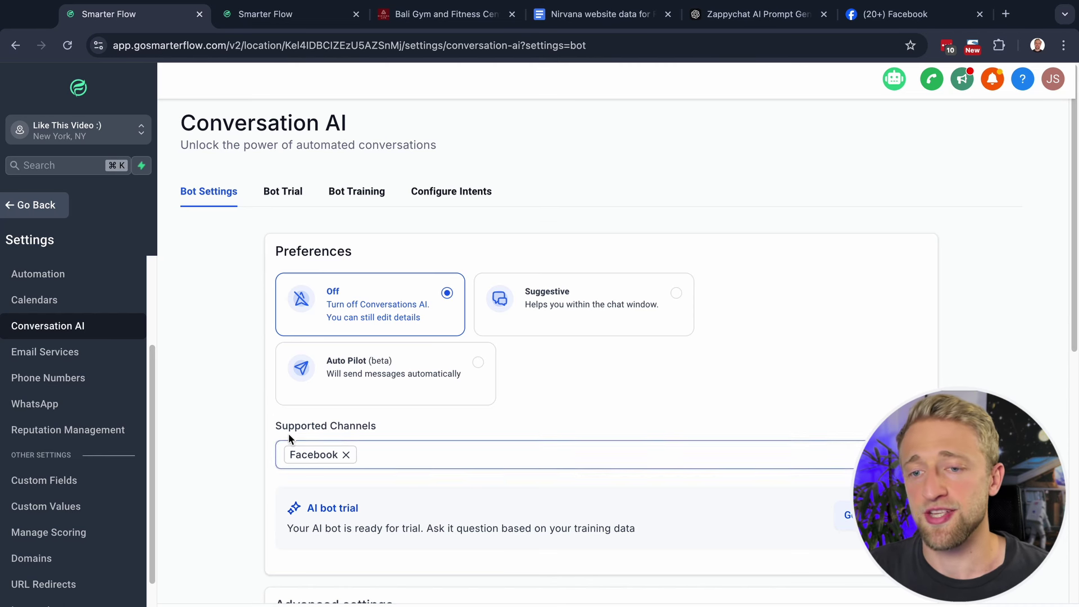
pyautogui.click(385, 461)
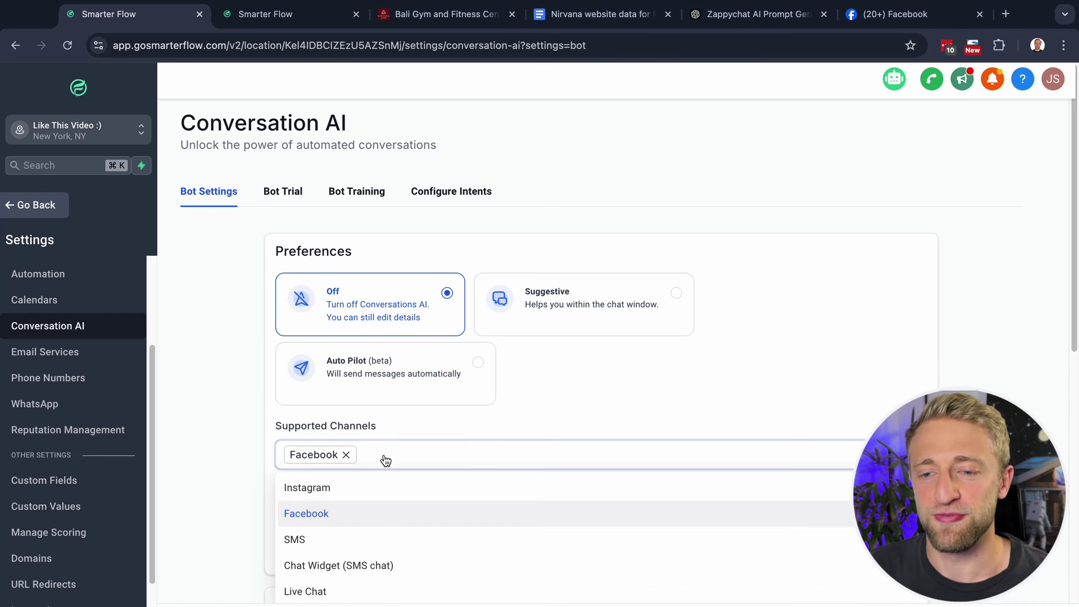
pyautogui.click(339, 488)
pyautogui.click(998, 578)
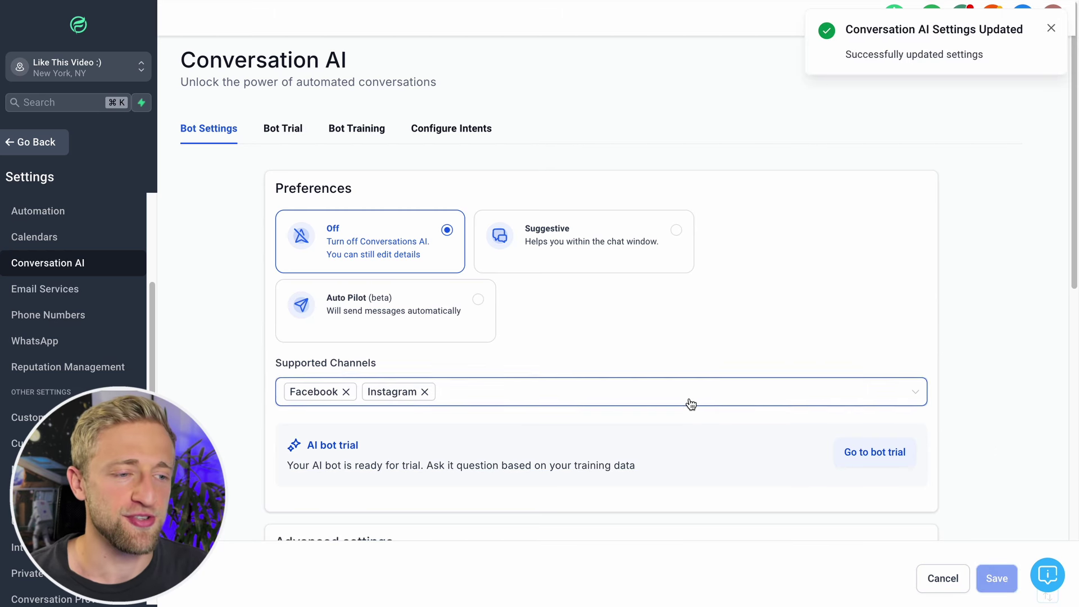
# Examine the Business Name field in the advanced settings and its {{ai.business_name}} prompt variable.
pyautogui.scroll(-2, 950, 478)
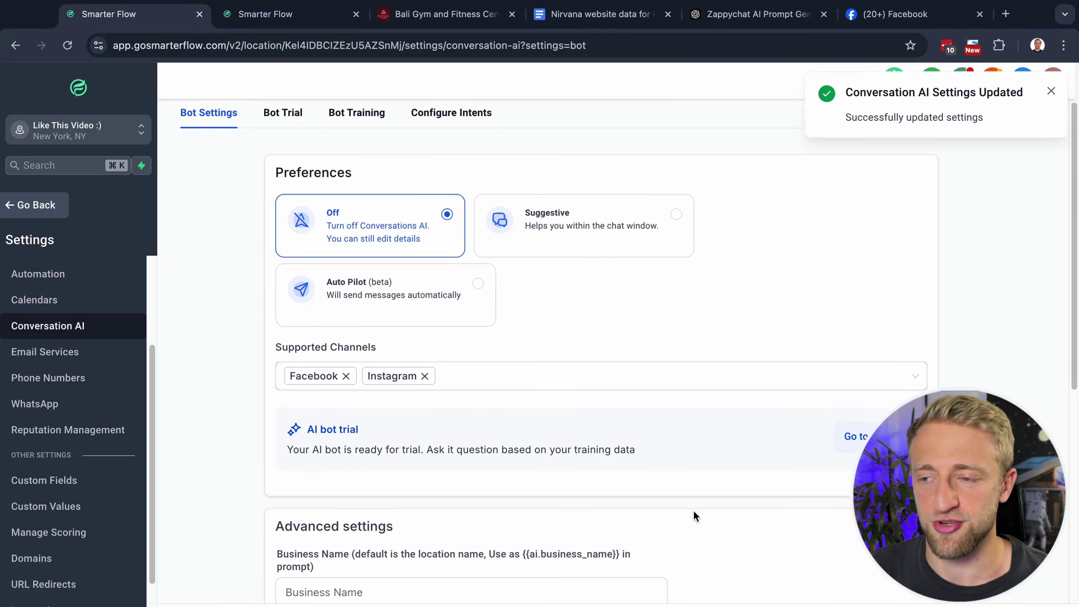
pyautogui.scroll(-4, 773, 559)
pyautogui.click(319, 374)
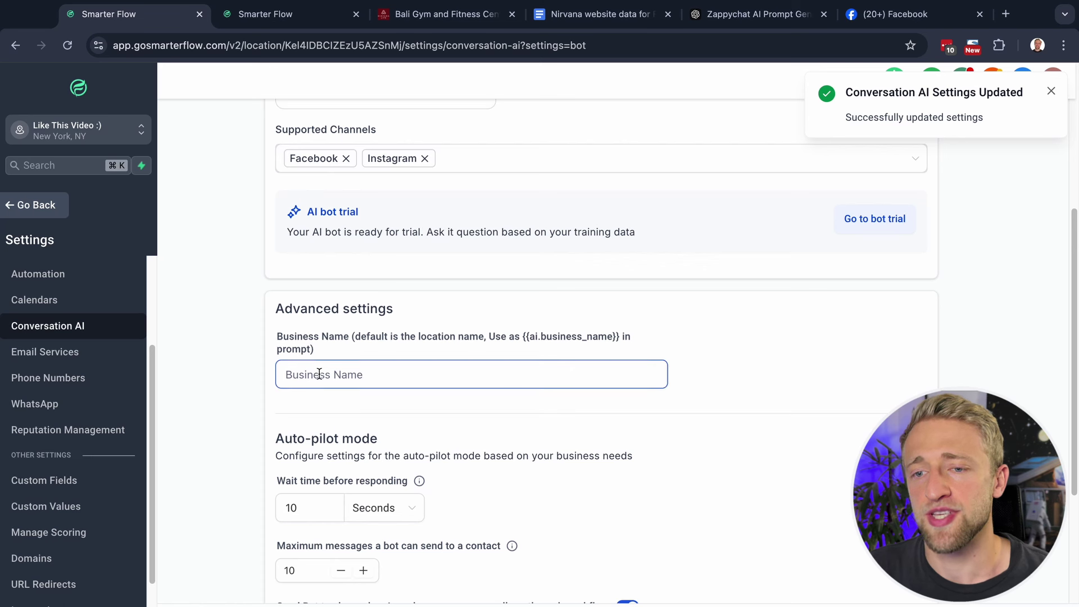
pyautogui.scroll(3, 70, 326)
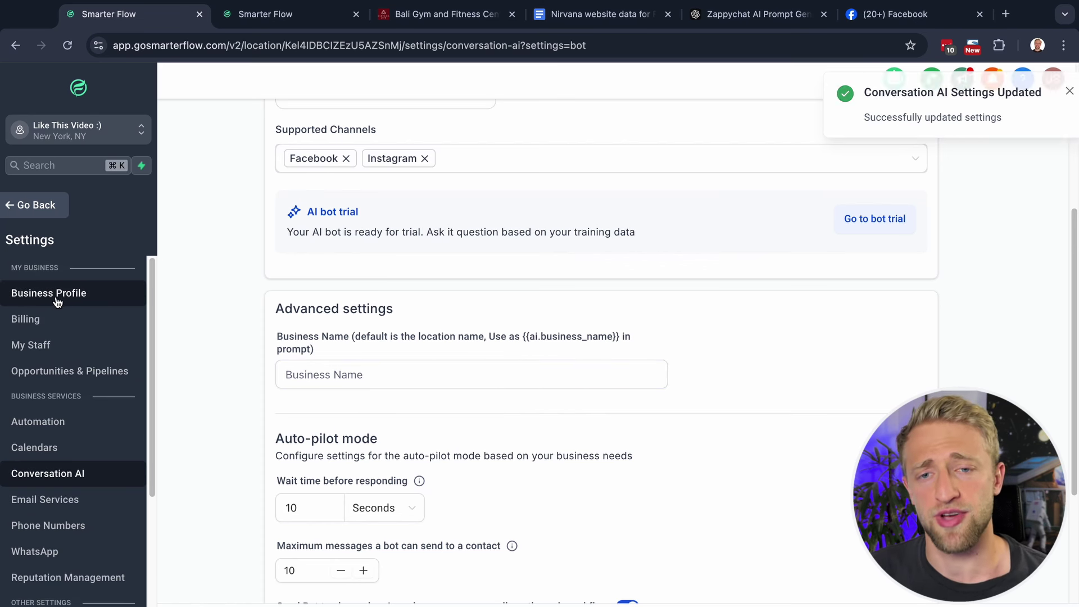
pyautogui.click(342, 375)
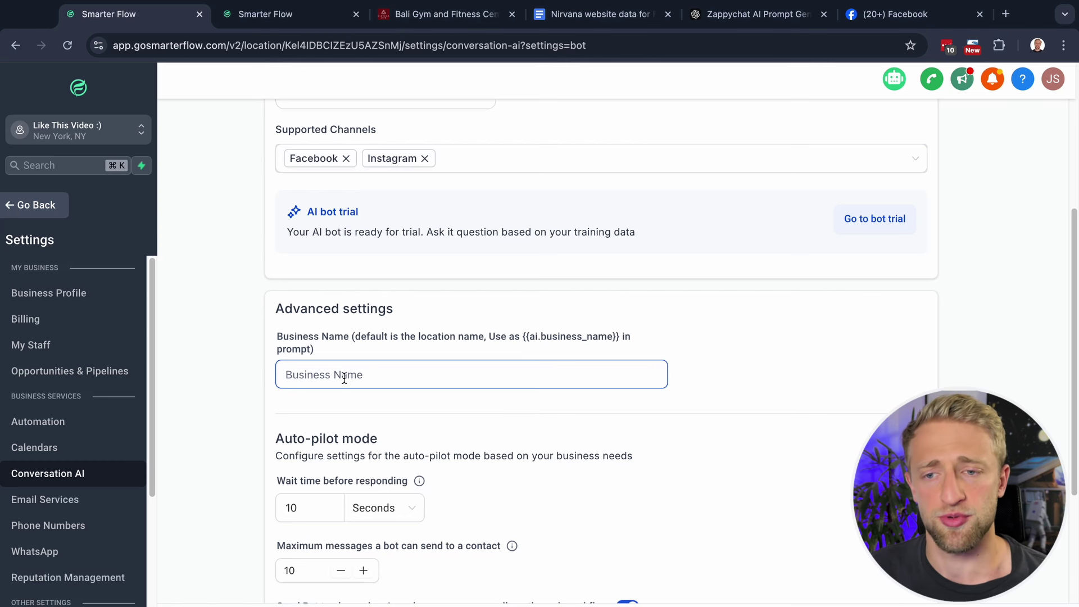
pyautogui.scroll(-1, 477, 343)
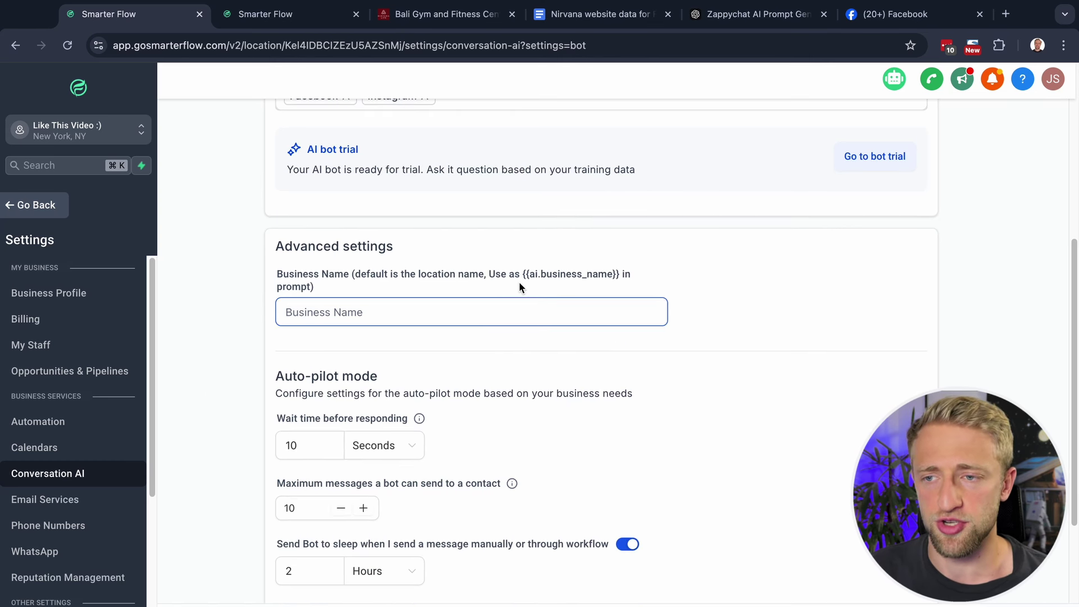
pyautogui.moveTo(524, 277); pyautogui.dragTo(616, 275)
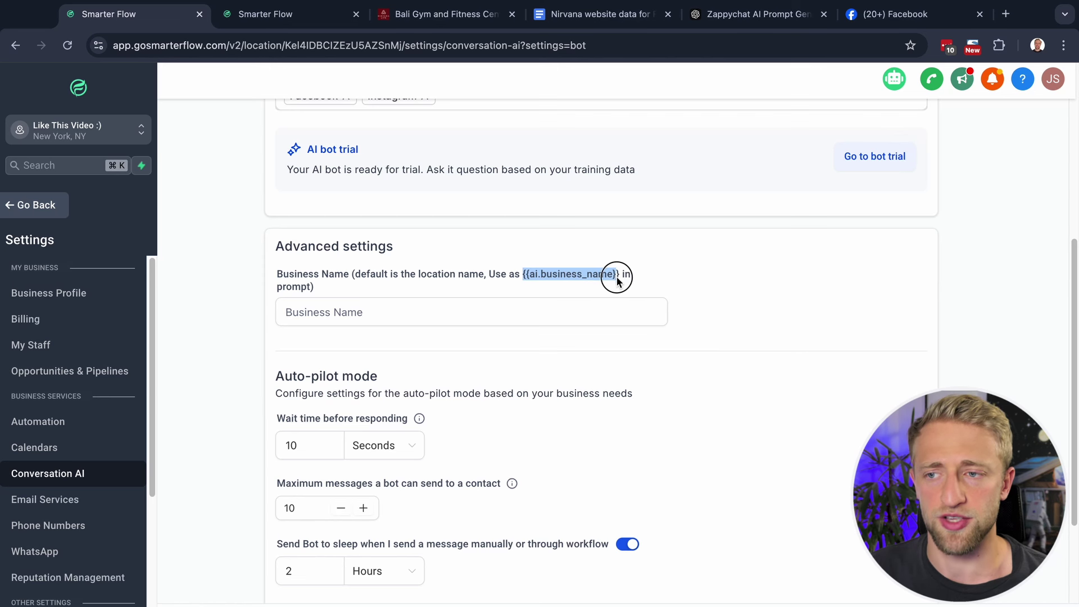
pyautogui.scroll(-2, 234, 341)
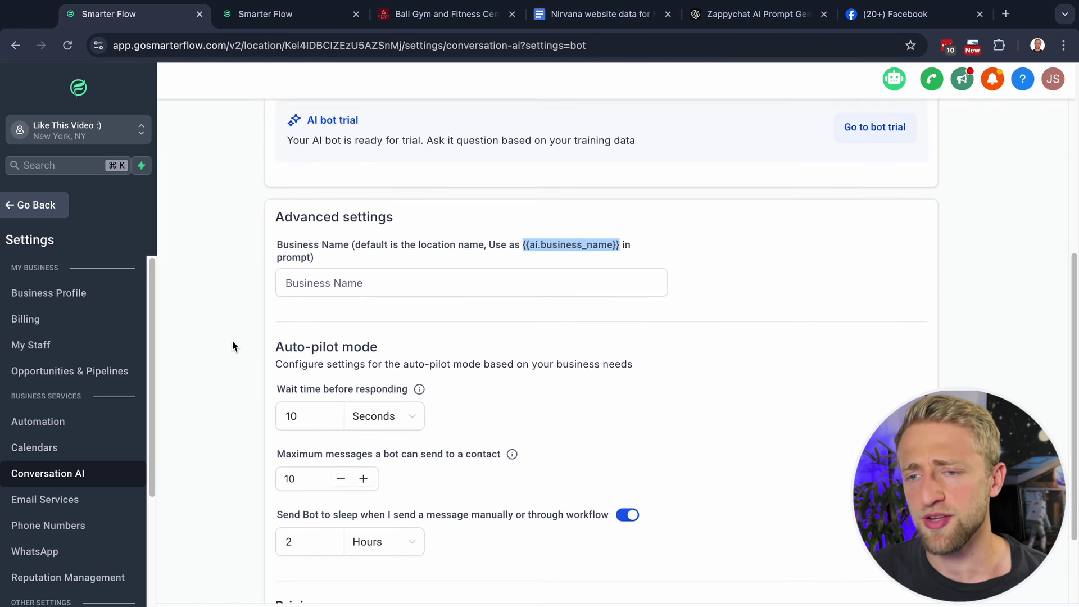
pyautogui.click(232, 341)
# Read the explanation of the auto-pilot setting for wait time before responding.
pyautogui.scroll(-1, 232, 341)
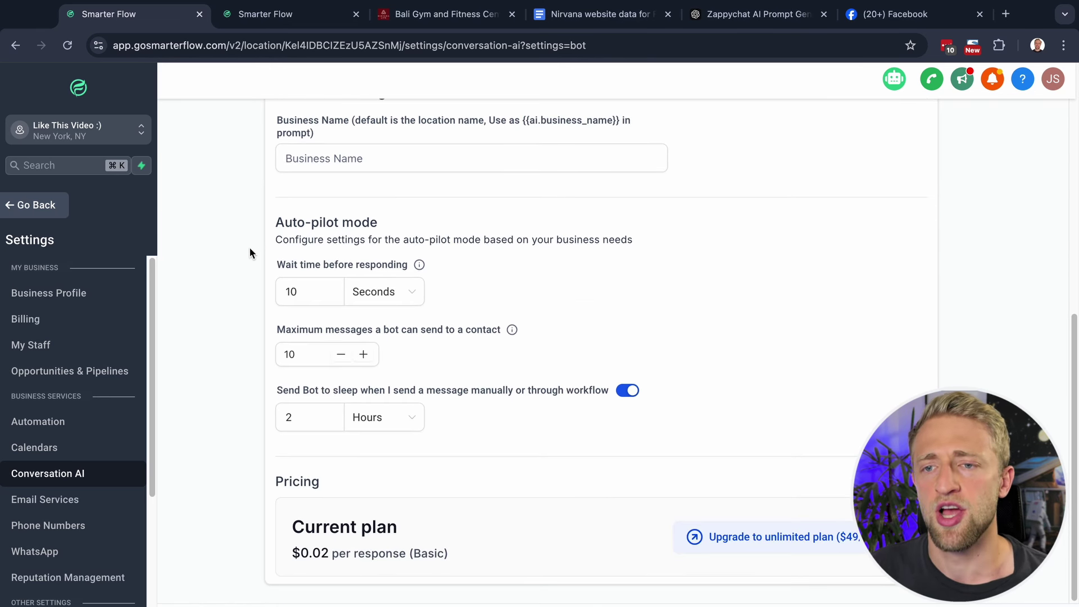
pyautogui.click(317, 292)
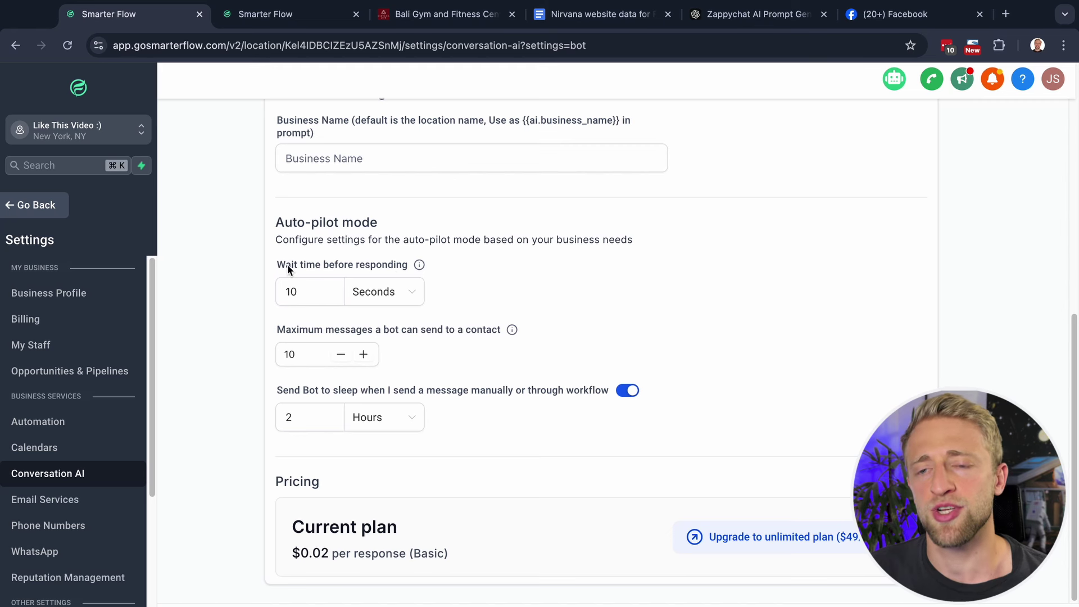
pyautogui.moveTo(419, 266)
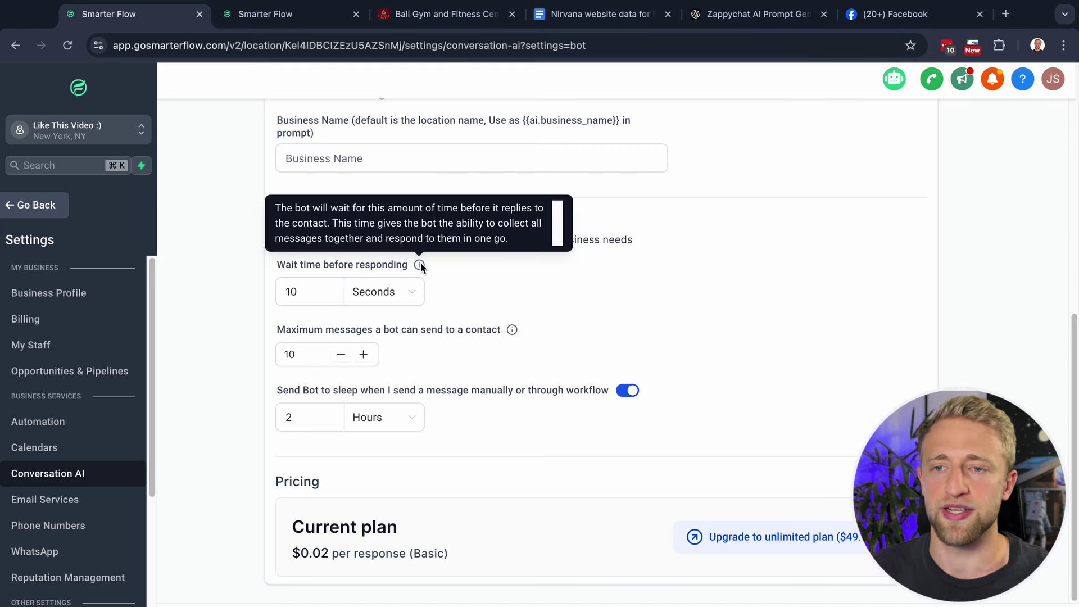
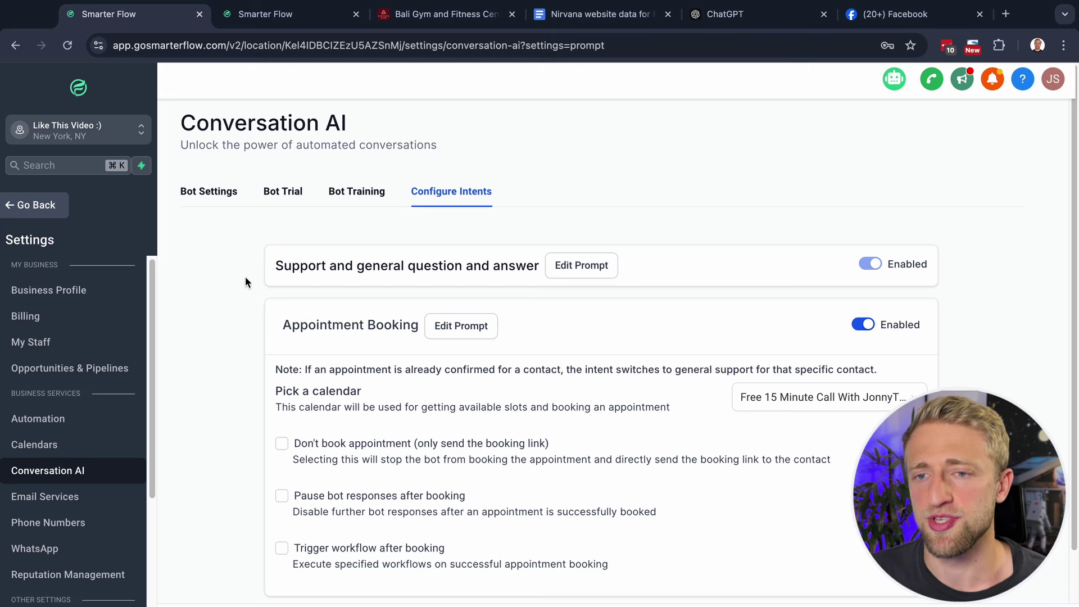
# Examine the general support and appointment booking intents, including the note about already confirmed appointments.
pyautogui.moveTo(278, 268); pyautogui.dragTo(534, 272)
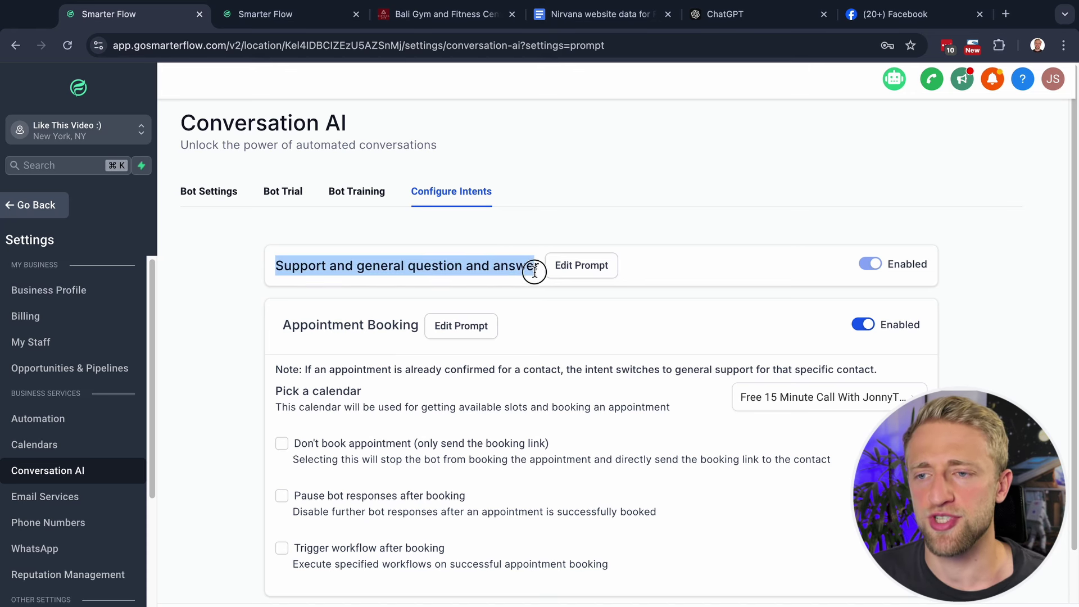
pyautogui.moveTo(287, 319); pyautogui.dragTo(450, 325)
pyautogui.click(363, 279)
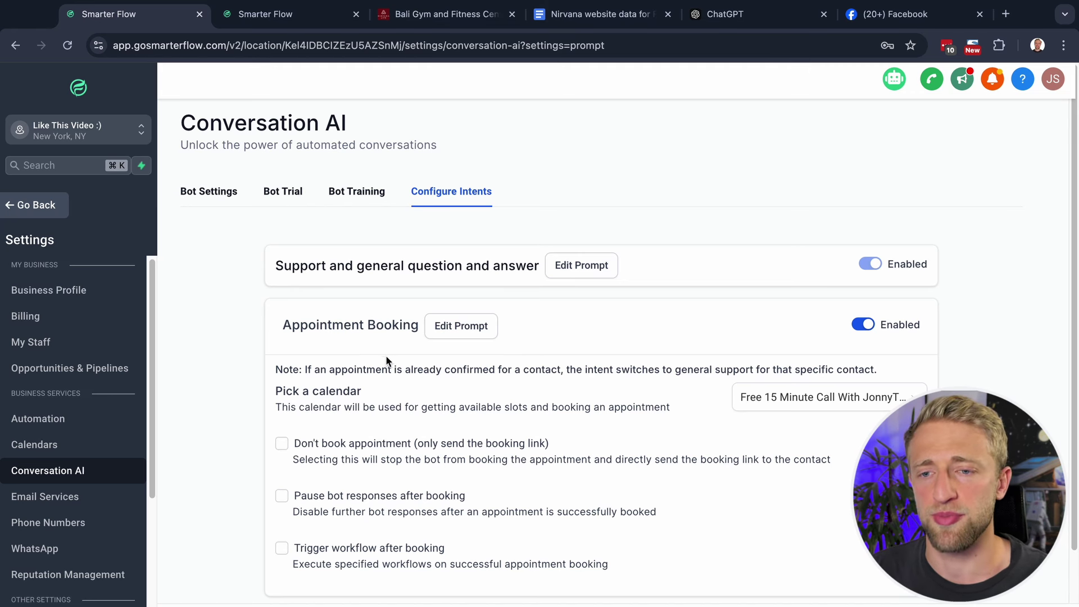
pyautogui.moveTo(334, 368); pyautogui.dragTo(549, 372)
pyautogui.click(544, 387)
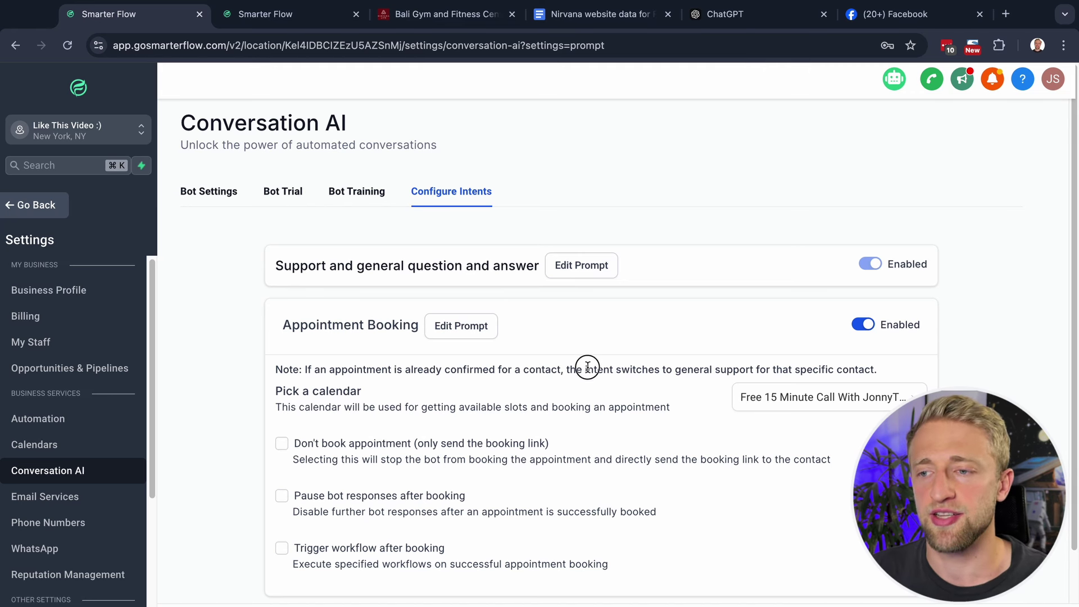
pyautogui.moveTo(587, 369); pyautogui.dragTo(880, 371)
pyautogui.click(595, 319)
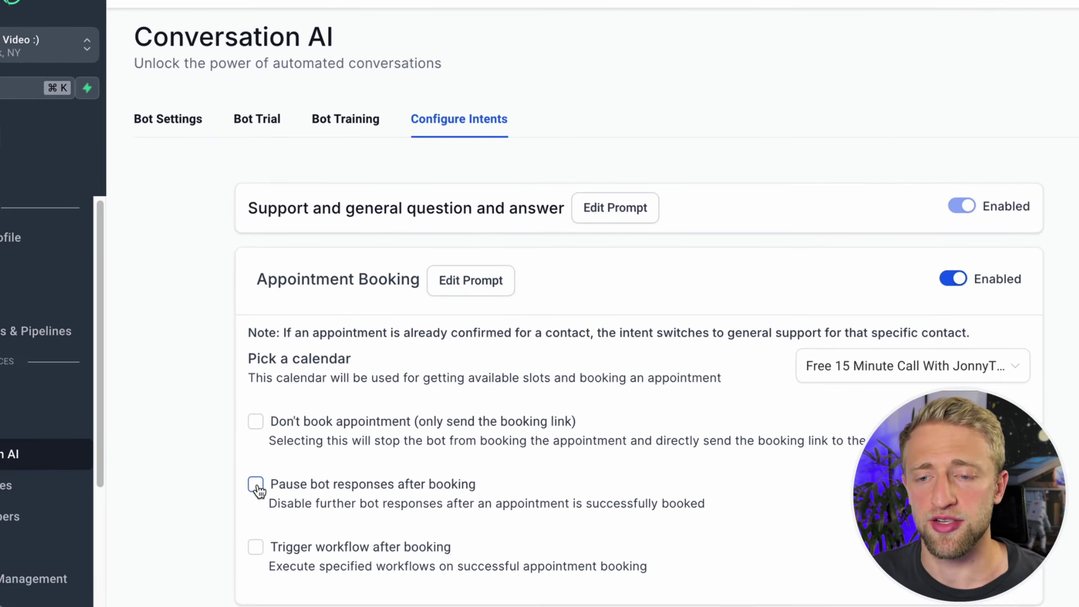
# Enable pausing bot responses after booking for the Appointment Booking intent.
pyautogui.click(255, 484)
pyautogui.scroll(-1, 316, 505)
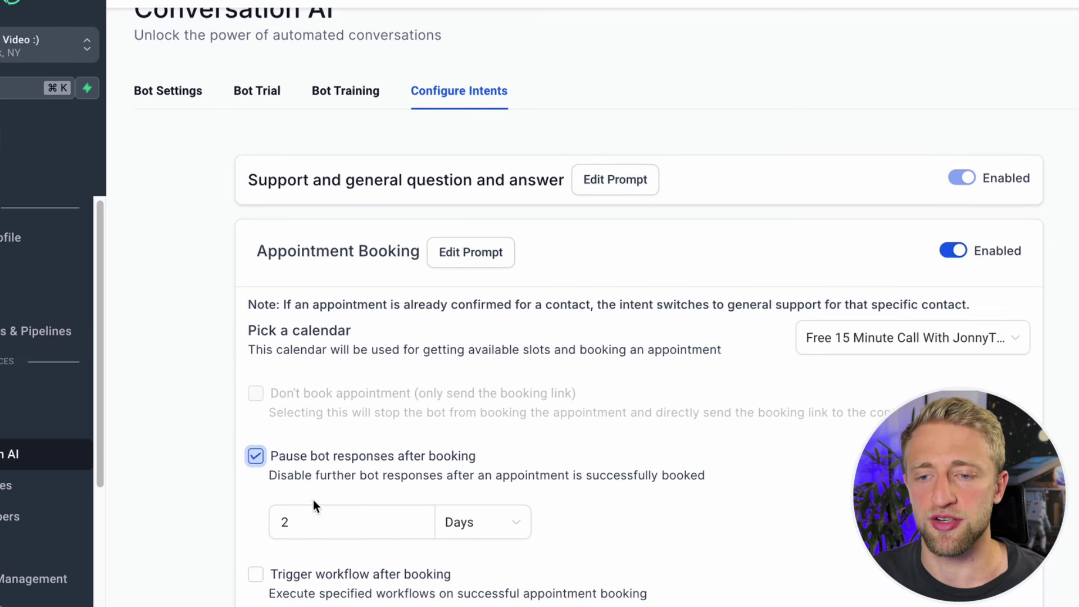
# Turn off pausing bot responses after booking for the Appointment Booking intent.
pyautogui.click(257, 457)
pyautogui.click(257, 457)
pyautogui.click(350, 530)
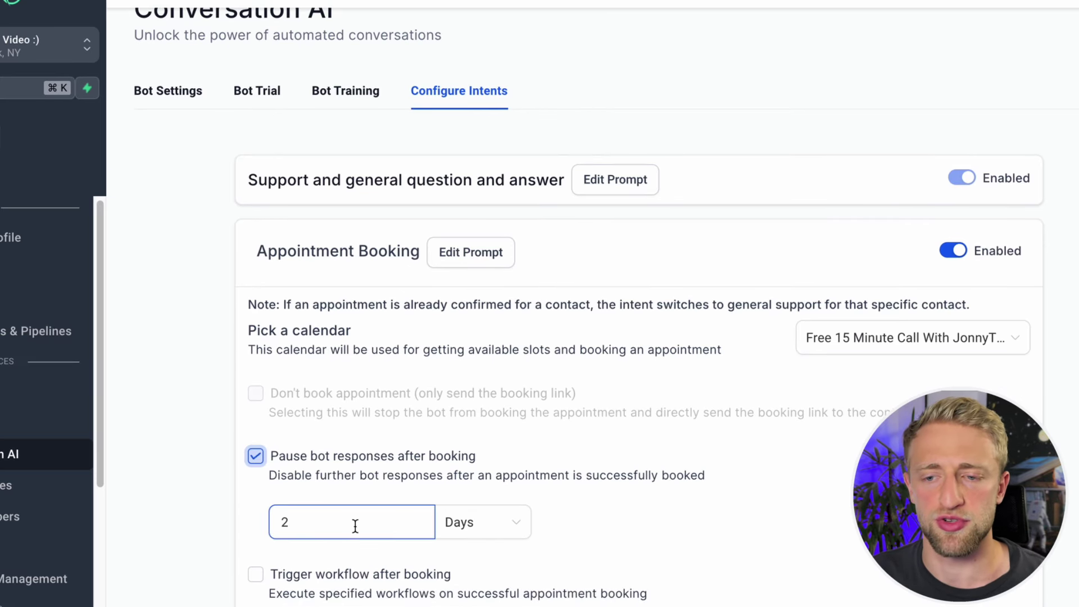
pyautogui.click(256, 456)
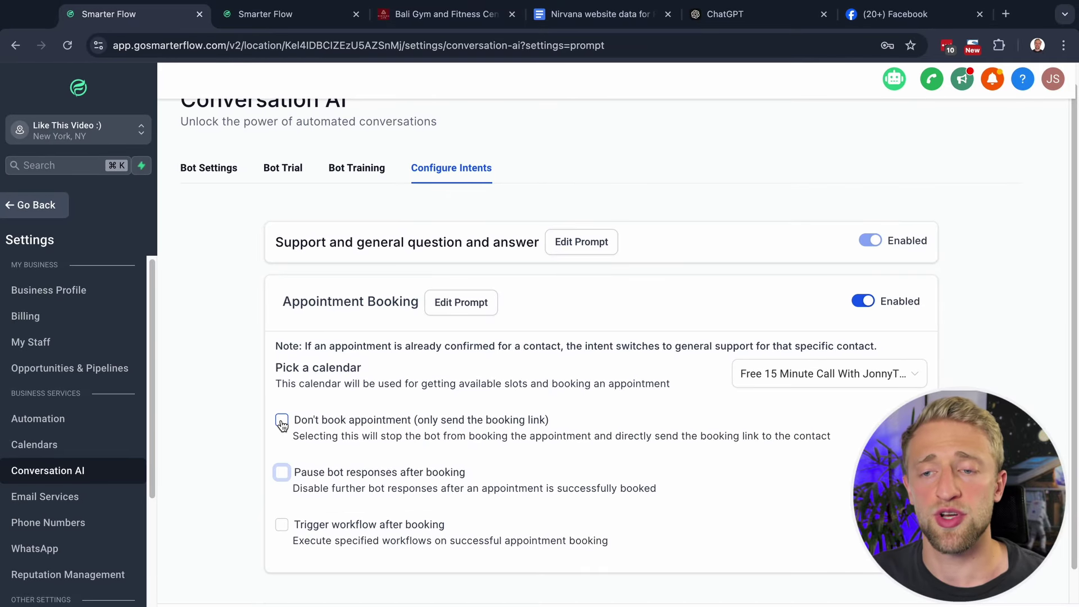
# Switch to the Smarter Flow page on Facebook and review the Messenger chat in which the bot offers slots and books an appointment.
pyautogui.click(886, 20)
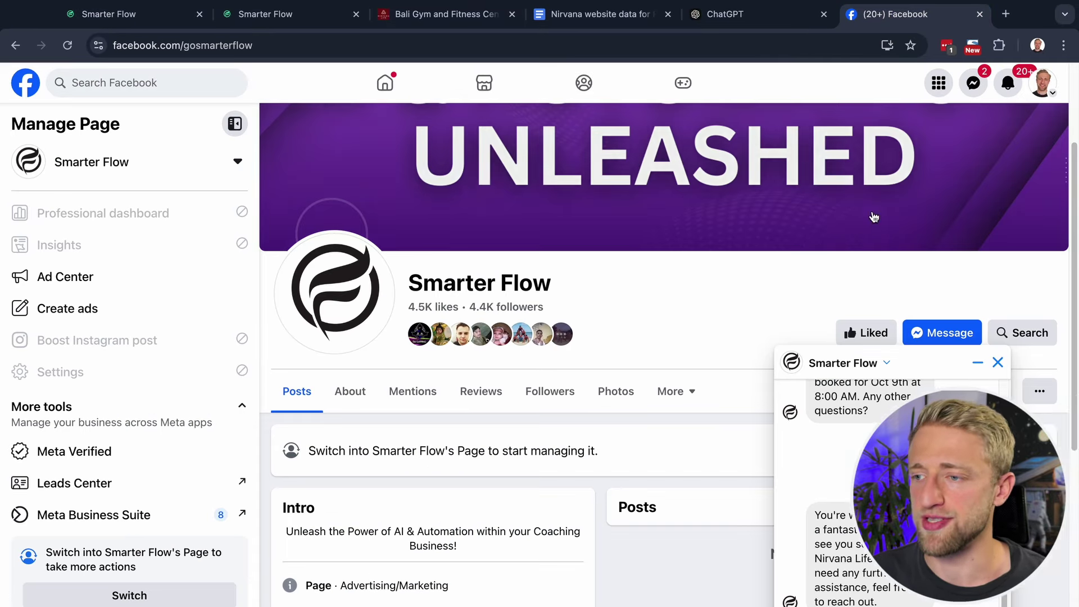
pyautogui.scroll(3, 886, 518)
pyautogui.scroll(4, 886, 517)
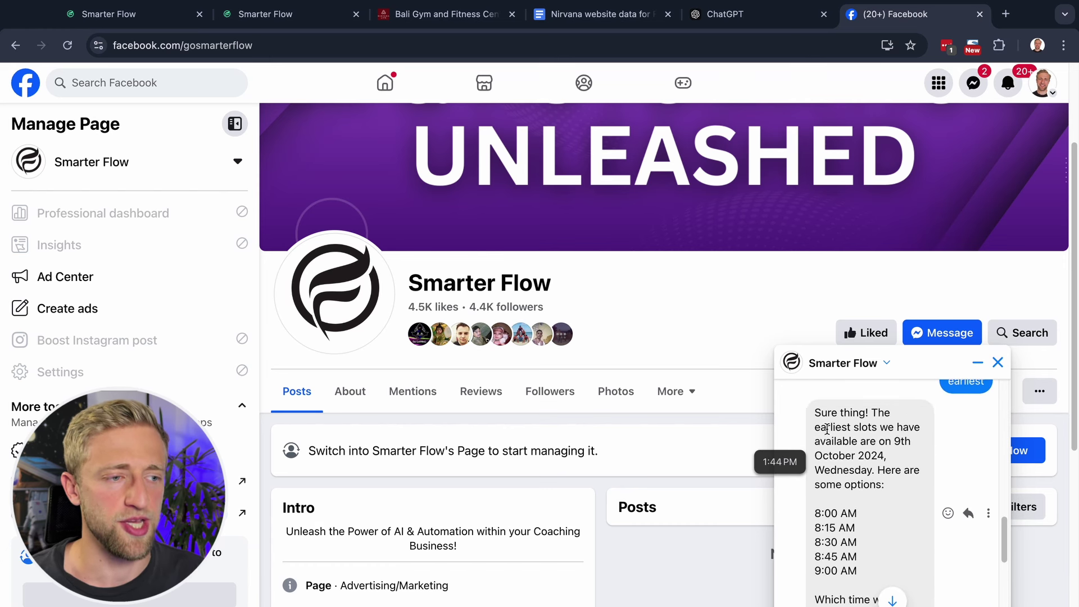
pyautogui.scroll(-2, 827, 451)
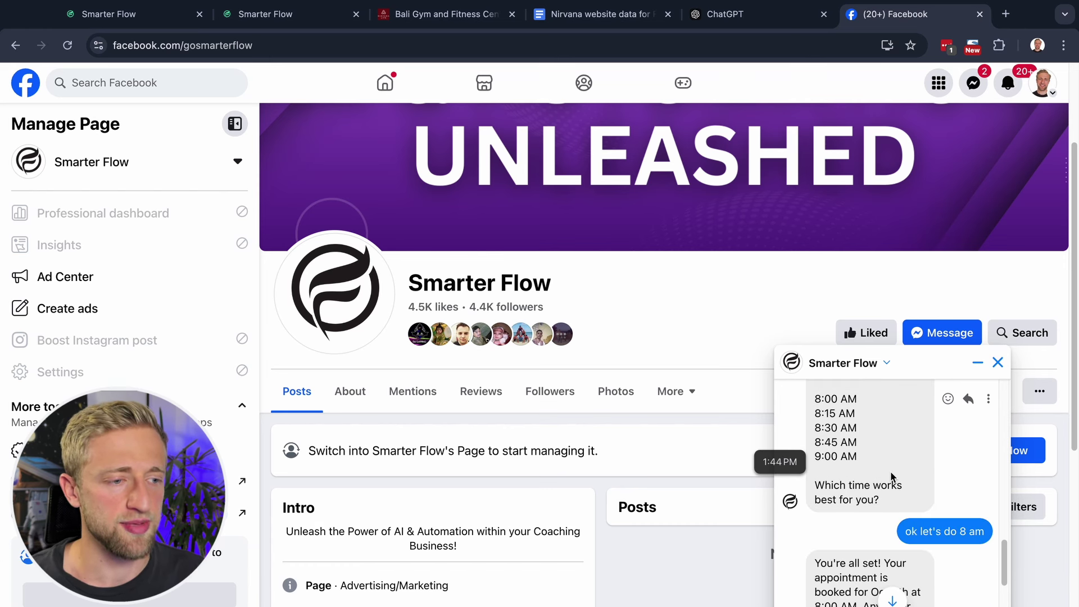
pyautogui.scroll(-2, 843, 494)
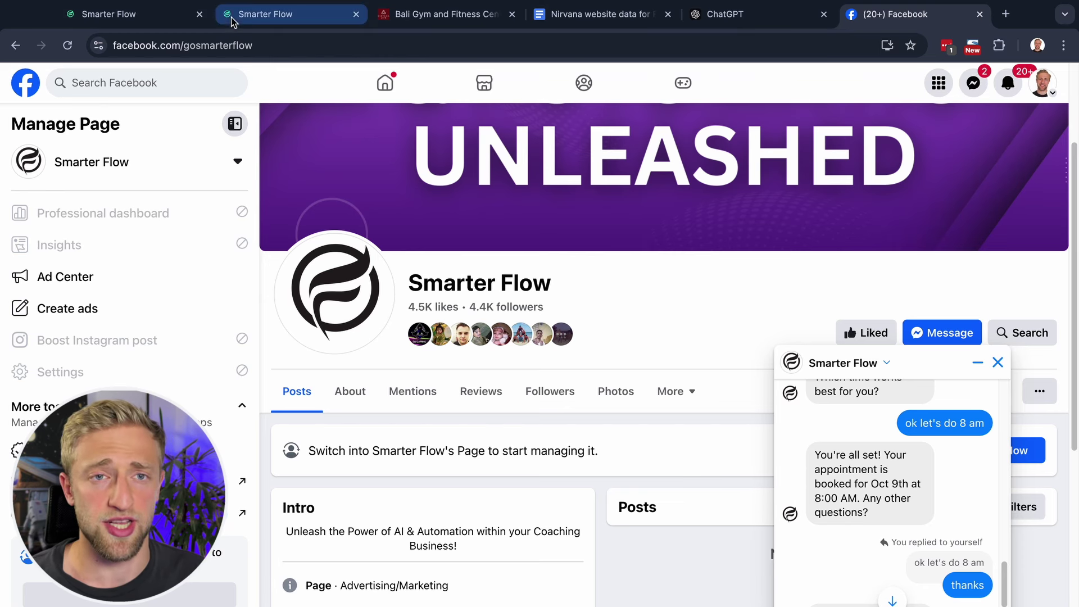
# Return to the Conversation AI settings and try the option that only sends the booking link instead of booking the appointment.
pyautogui.click(107, 14)
pyautogui.click(284, 422)
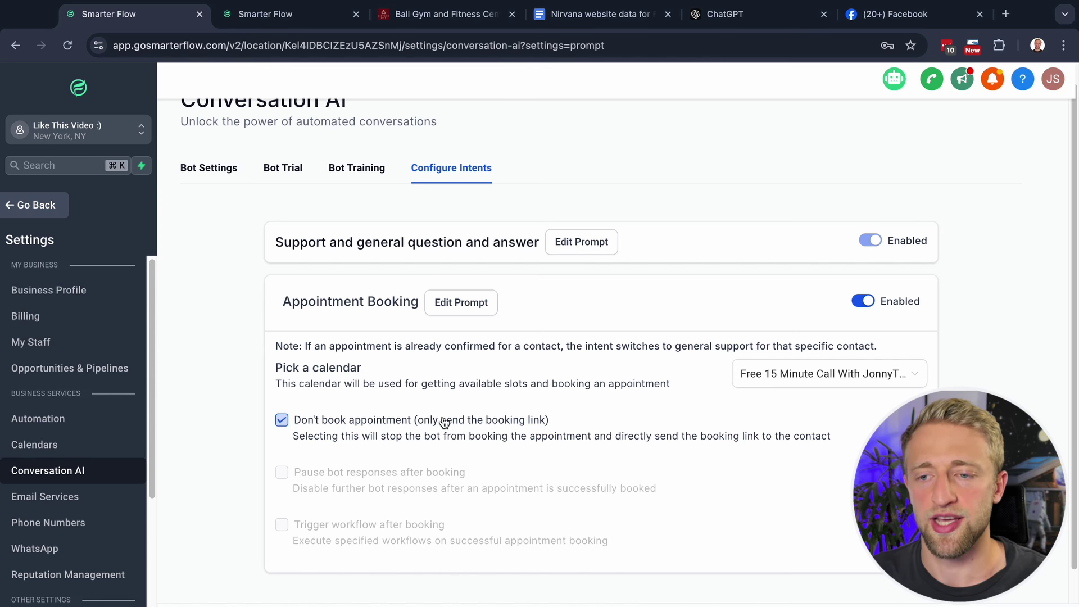
pyautogui.click(280, 426)
pyautogui.scroll(-2, 295, 426)
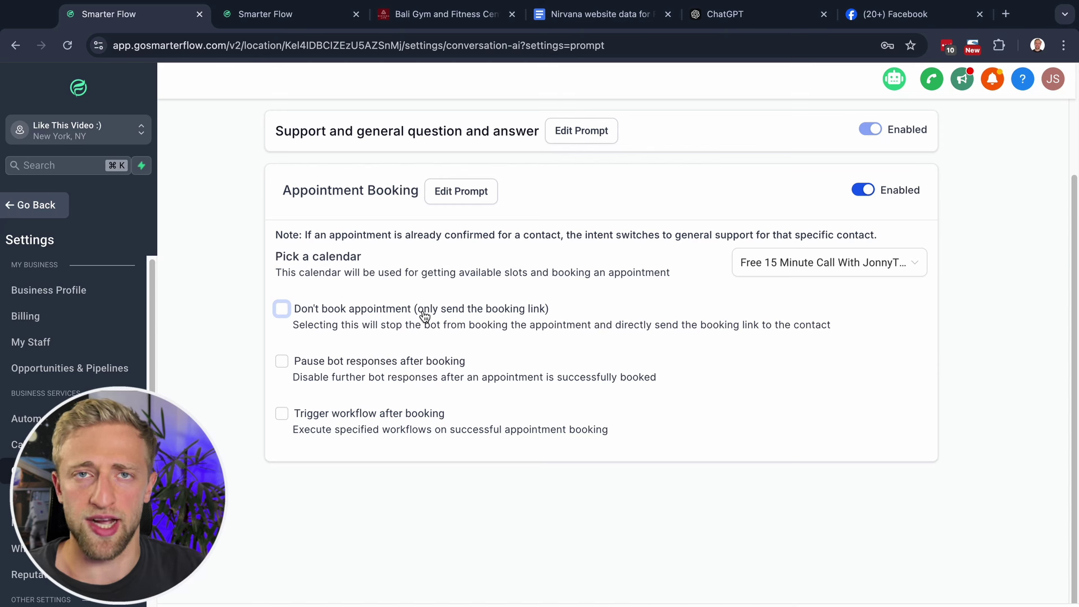
# Switch to the Facebook chat and reread the offered appointment times and the bot's booking reply.
pyautogui.click(918, 14)
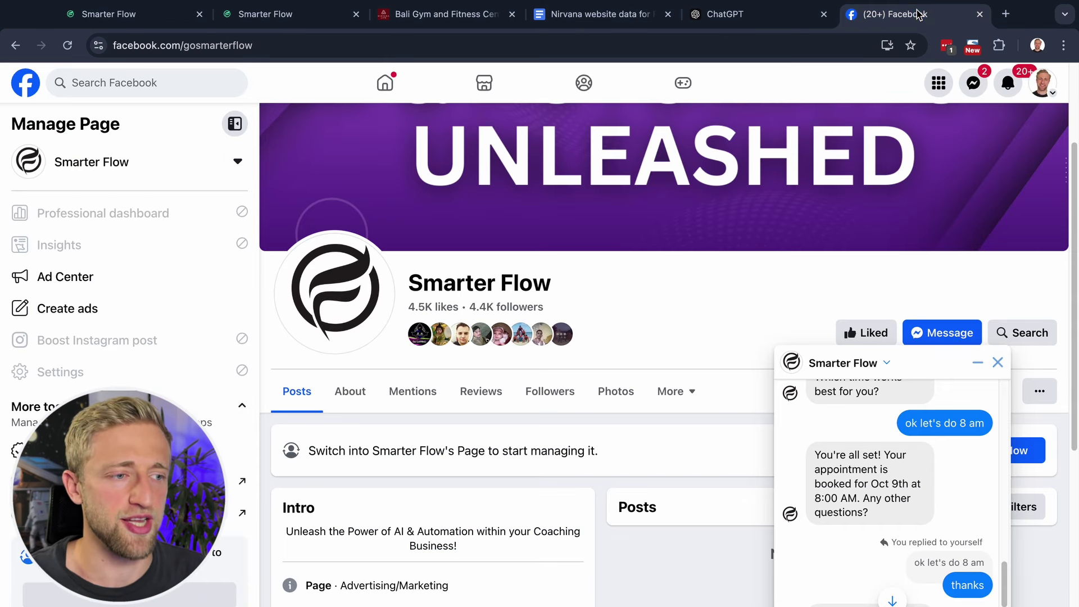
pyautogui.scroll(3, 918, 497)
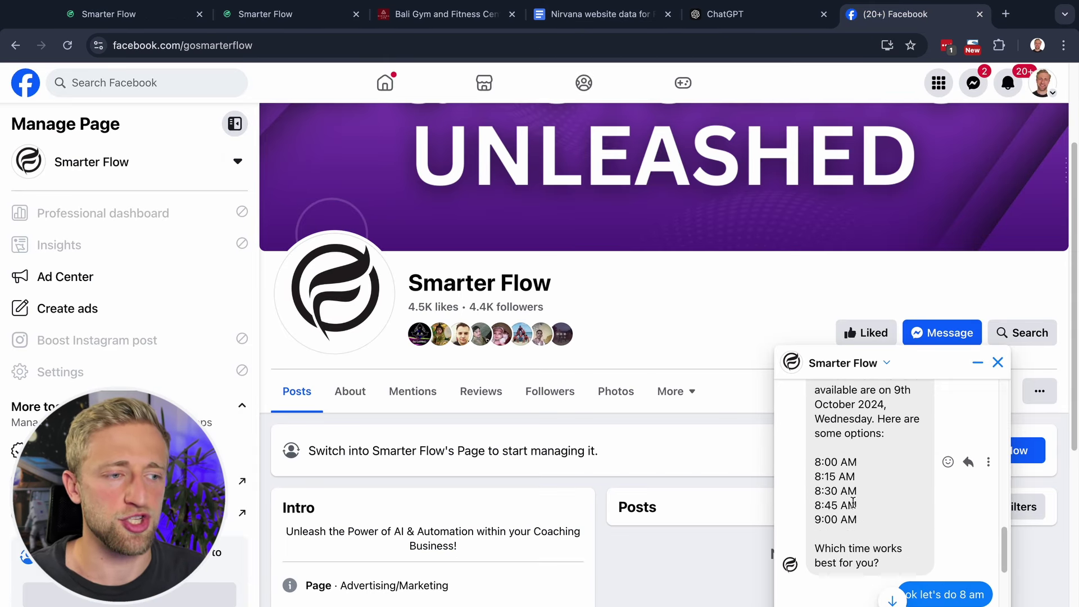
pyautogui.scroll(-2, 852, 502)
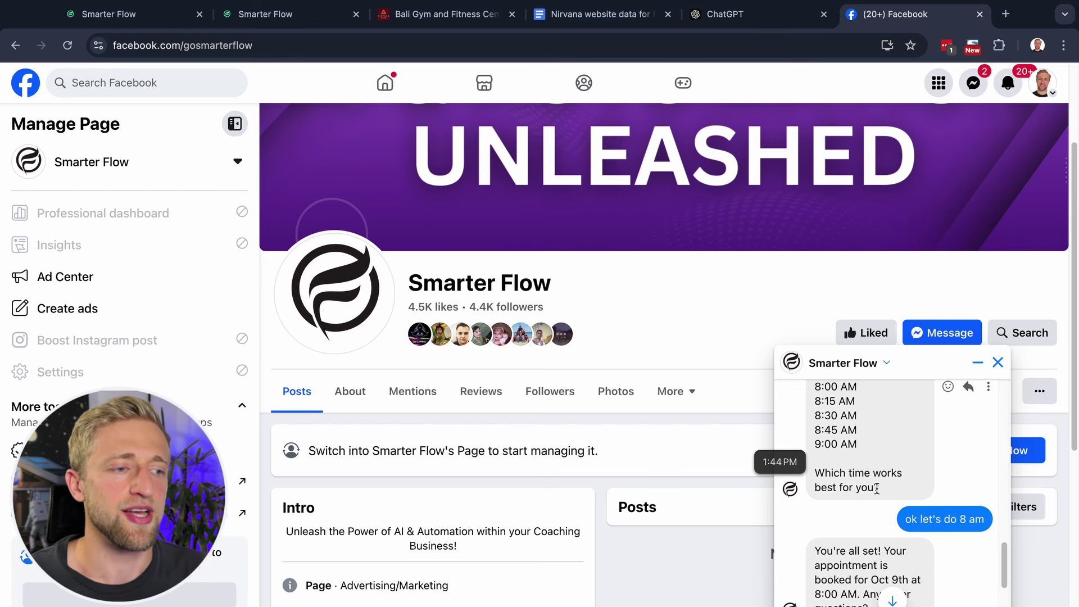
pyautogui.scroll(-1, 868, 486)
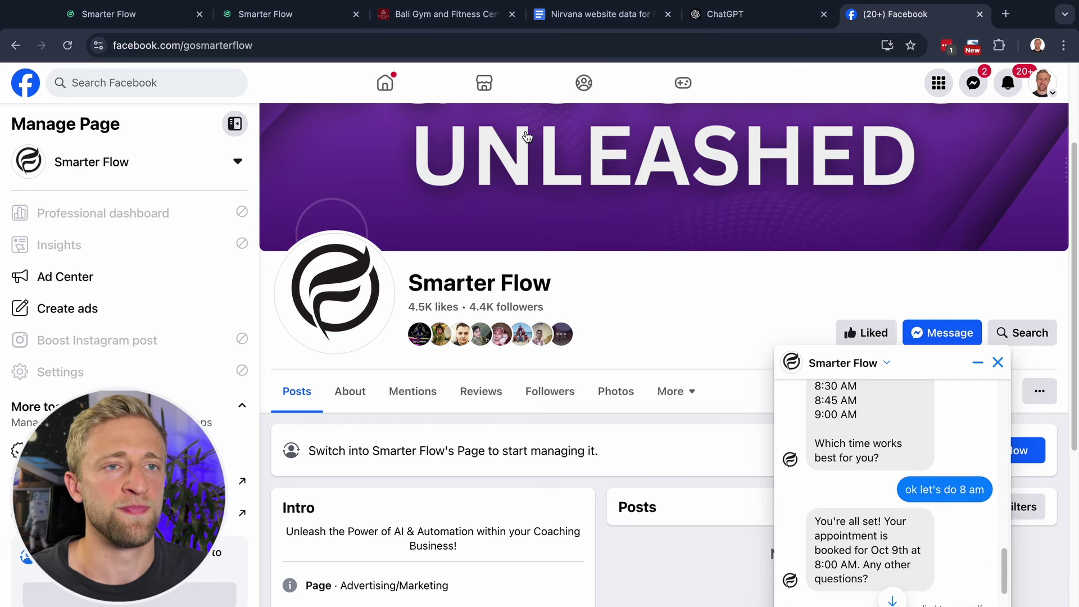
# Return to the Appointment Booking intent, try triggering a workflow after booking, and browse the selectable workflows.
pyautogui.click(113, 13)
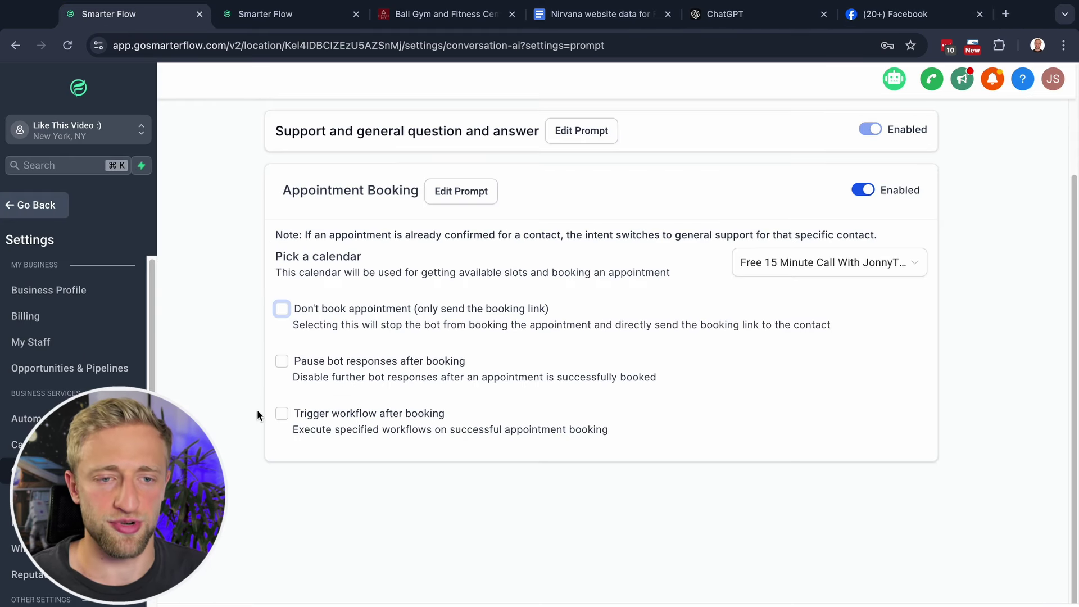
pyautogui.click(243, 397)
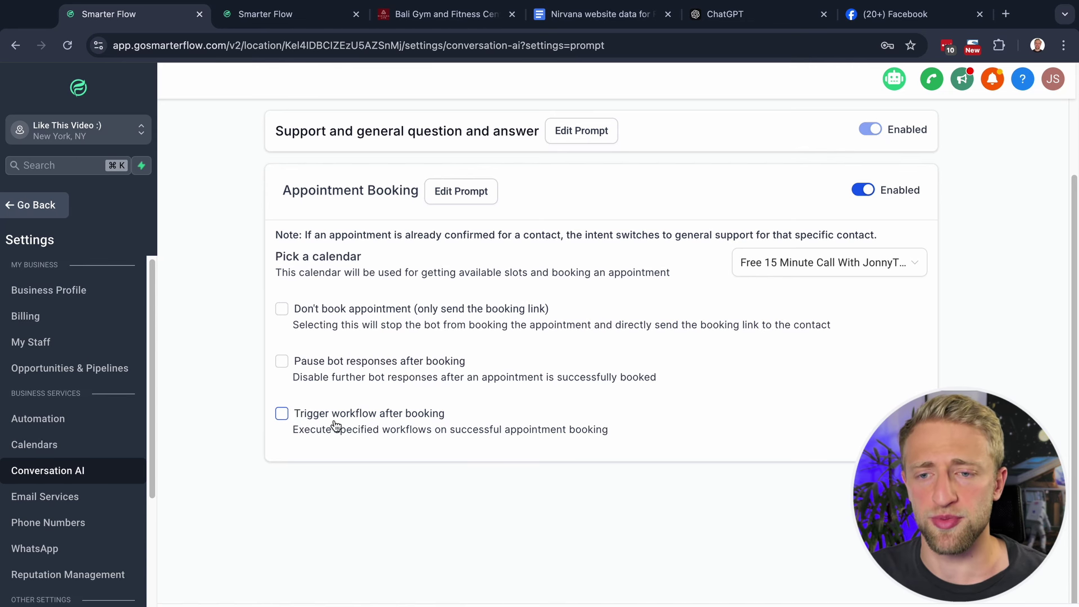
pyautogui.click(281, 415)
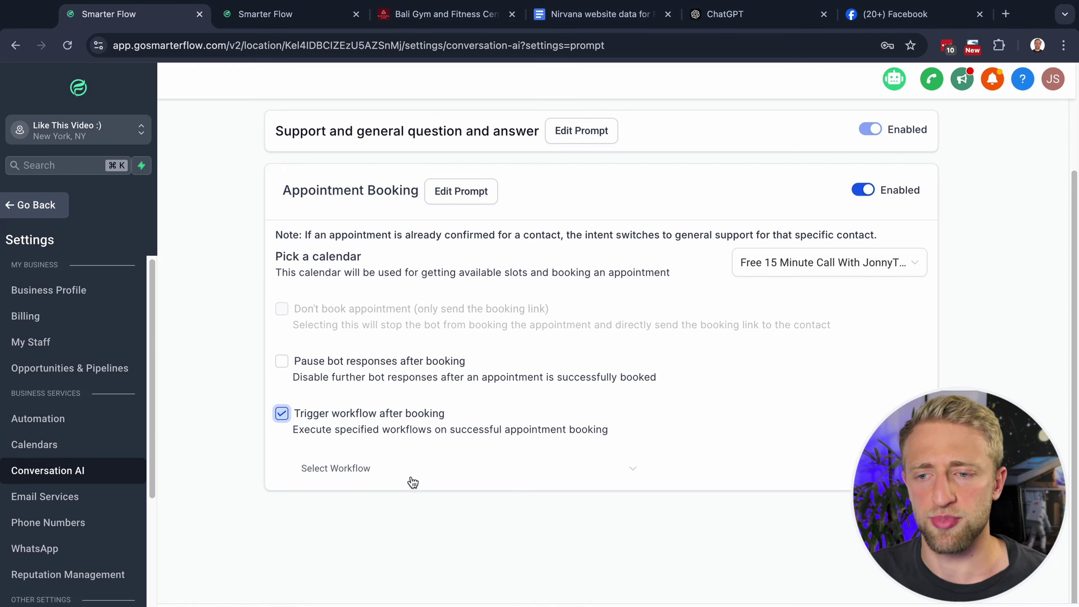
pyautogui.click(413, 481)
pyautogui.scroll(-2, 406, 348)
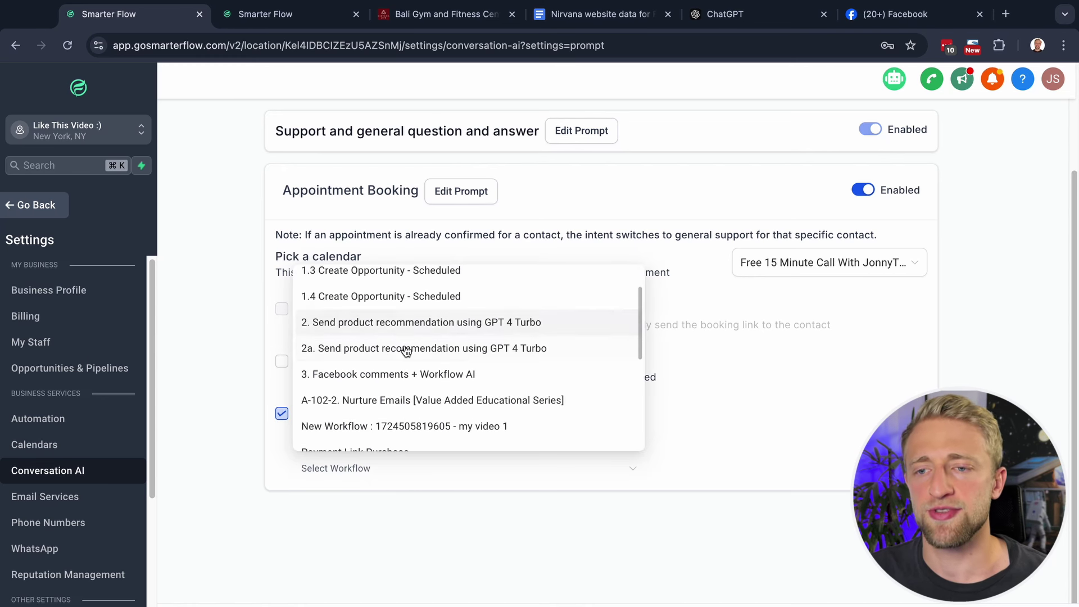
pyautogui.scroll(-5, 405, 349)
pyautogui.click(228, 415)
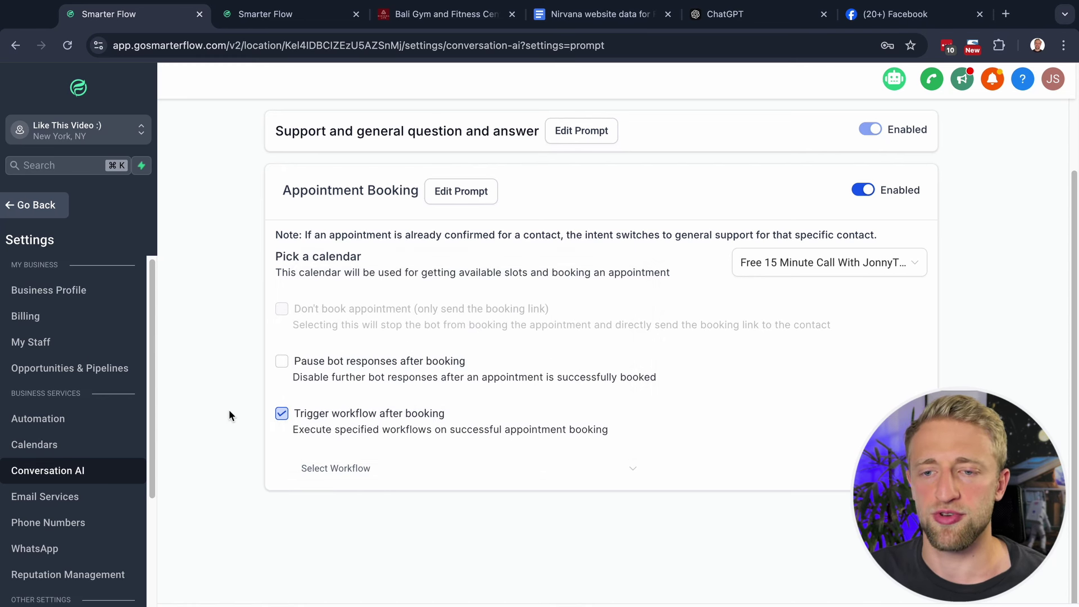
pyautogui.click(281, 414)
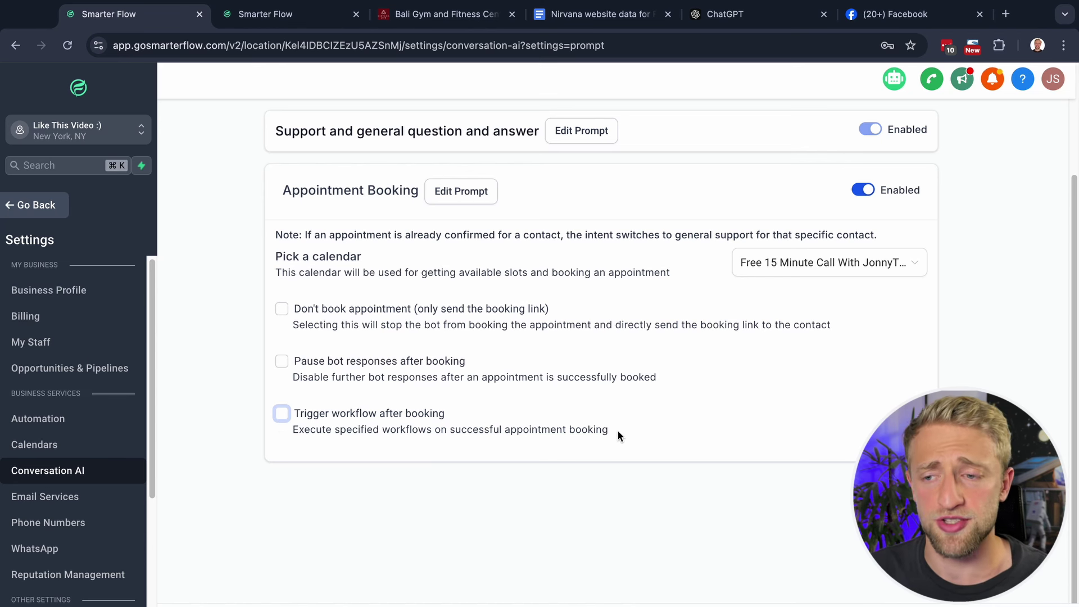
# Open the Z-001-1. Calendar Confirmation + Reminders workflow from the Z-001. Website Schedule A Call Button folder in Automation.
pyautogui.click(281, 20)
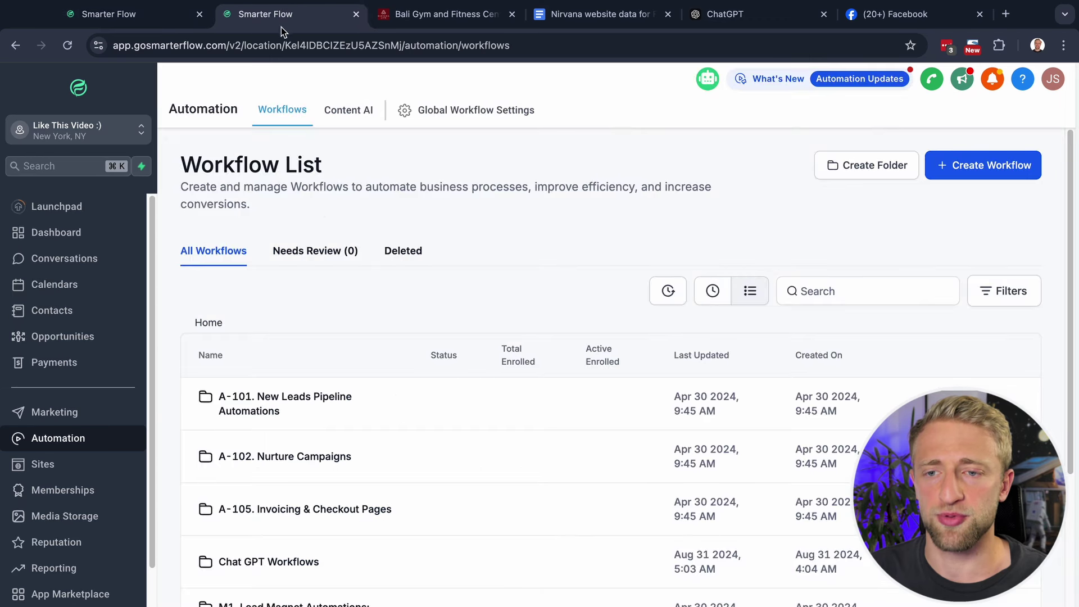
pyautogui.scroll(-2, 331, 300)
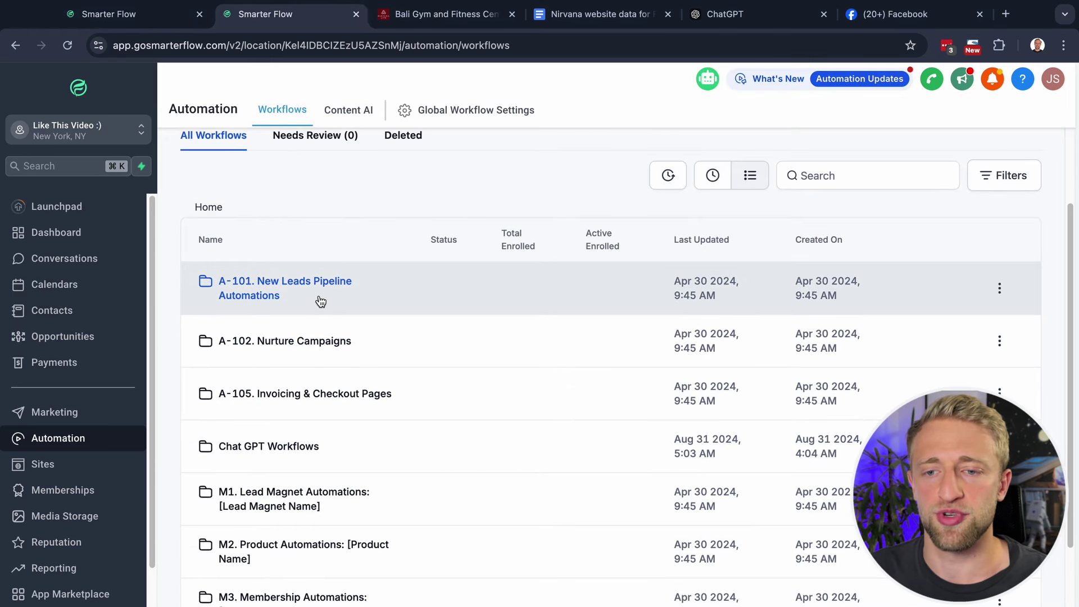
pyautogui.scroll(-1, 353, 507)
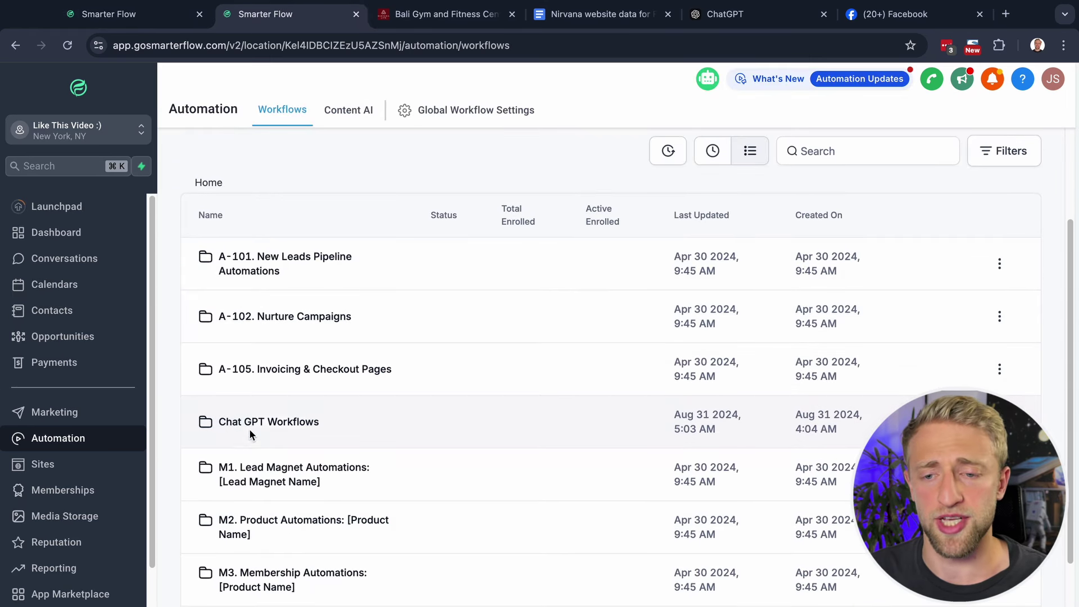
pyautogui.scroll(-2, 315, 413)
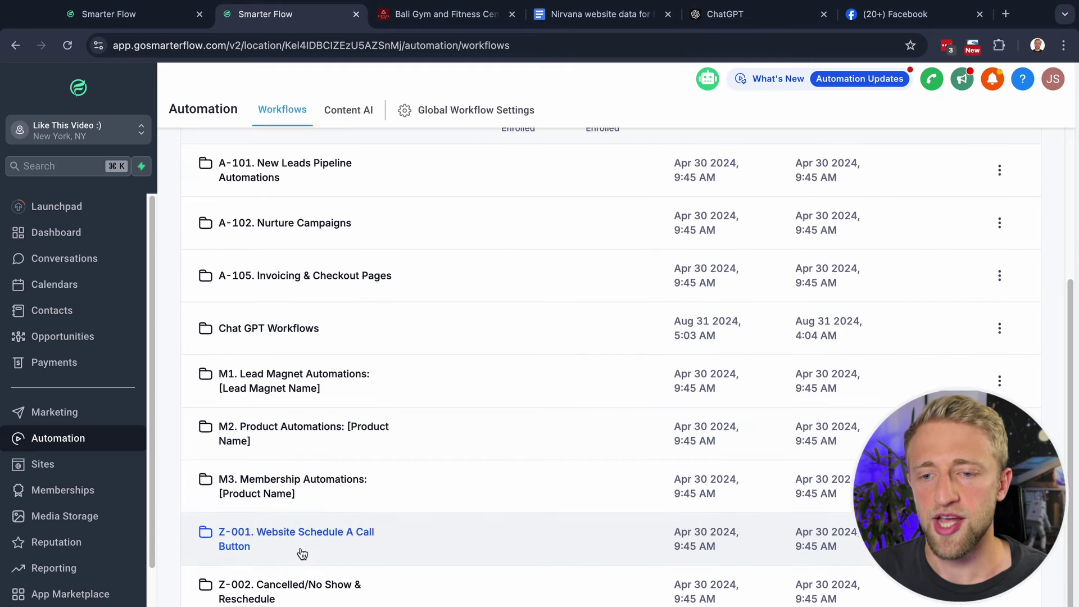
pyautogui.click(294, 537)
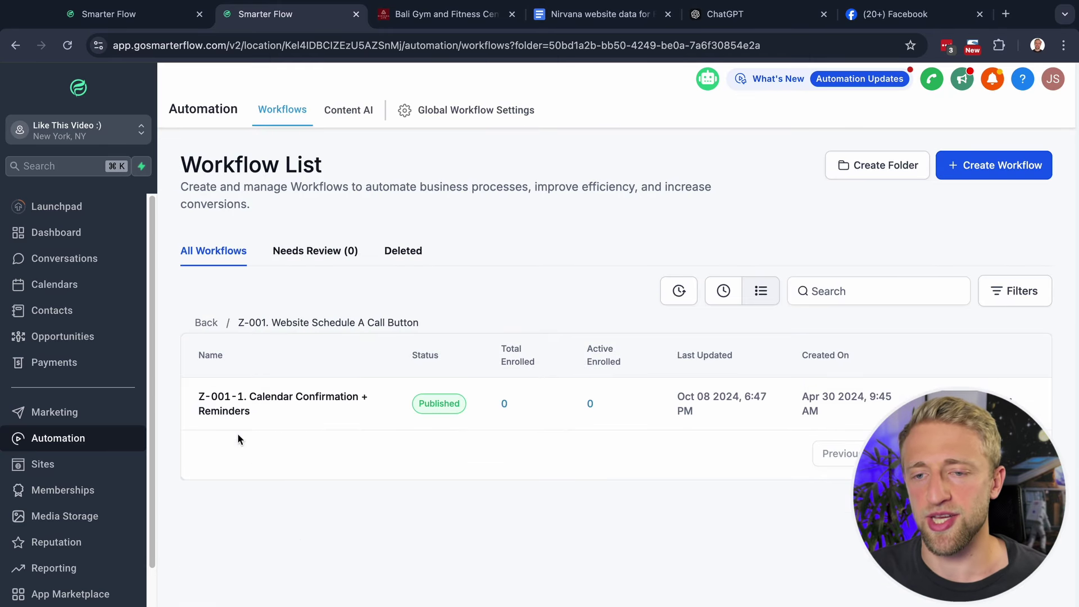
pyautogui.click(249, 404)
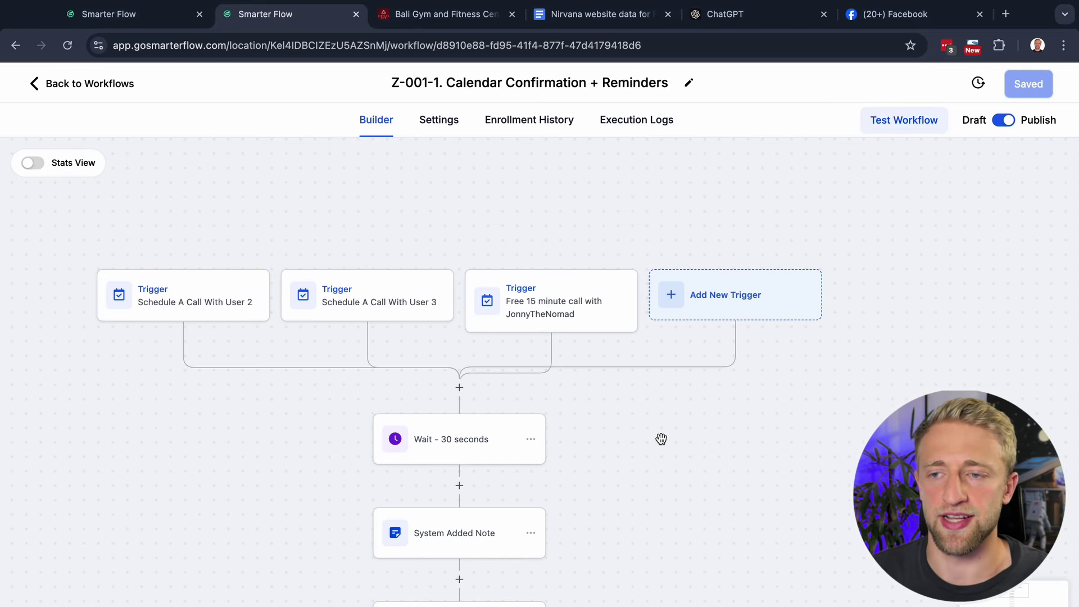
# Examine the workflow's free 15-minute call trigger with its calendar filter, and the actions that follow the triggers.
pyautogui.click(514, 302)
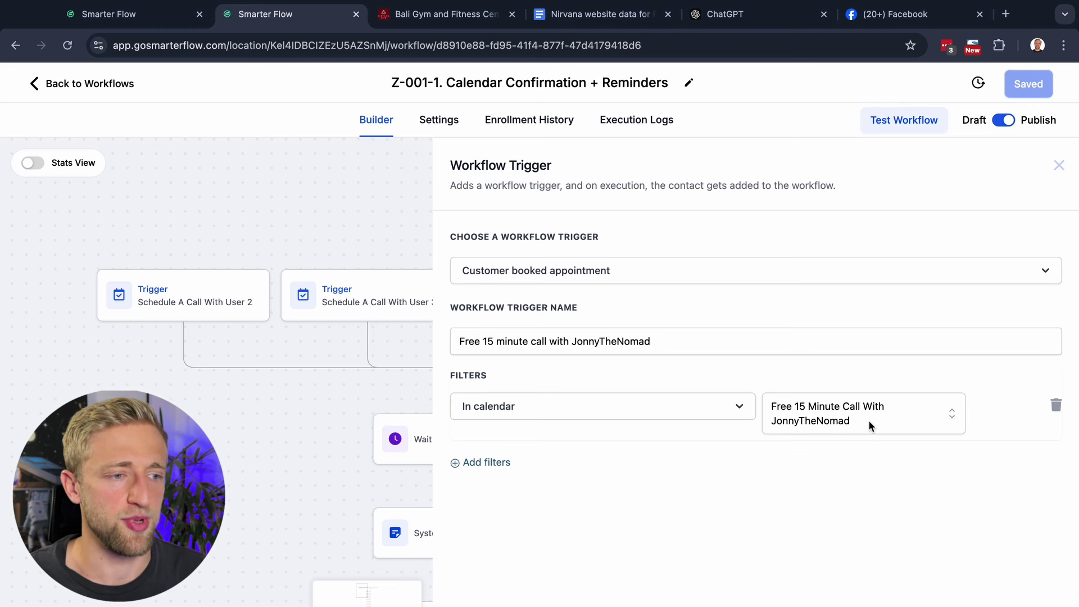
pyautogui.click(315, 438)
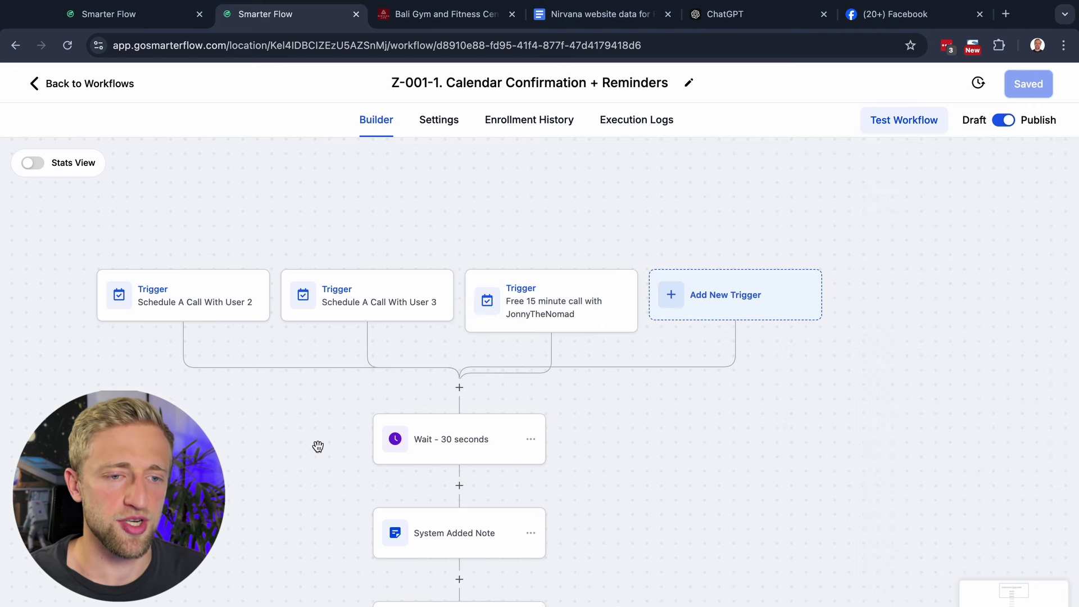
pyautogui.moveTo(318, 447); pyautogui.dragTo(248, 348)
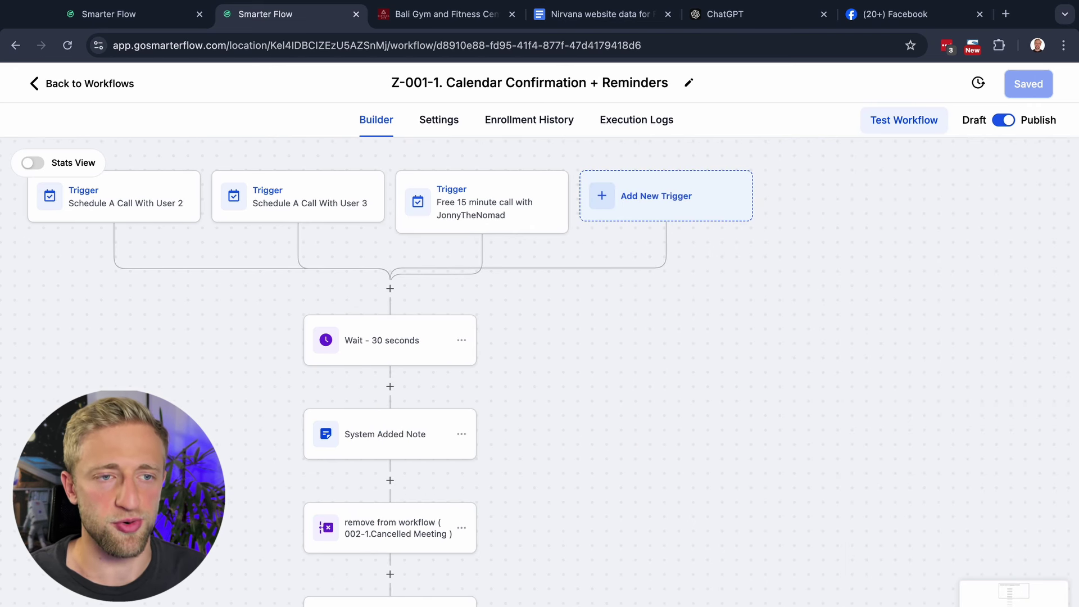
# Leave the workflow and review the homepage content of the Nirvana Life website.
pyautogui.click(168, 21)
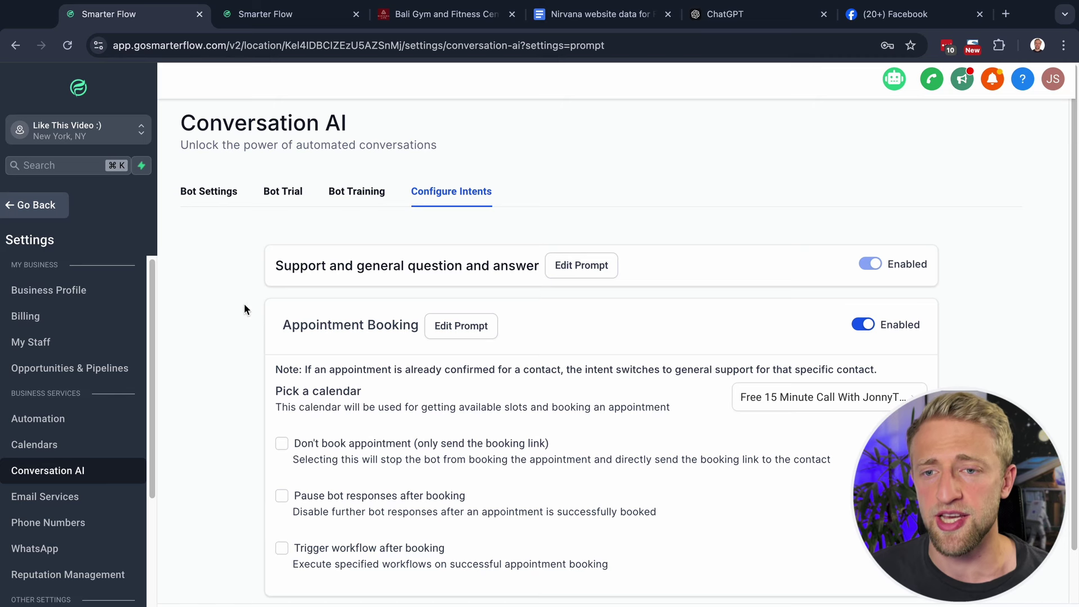
pyautogui.click(447, 14)
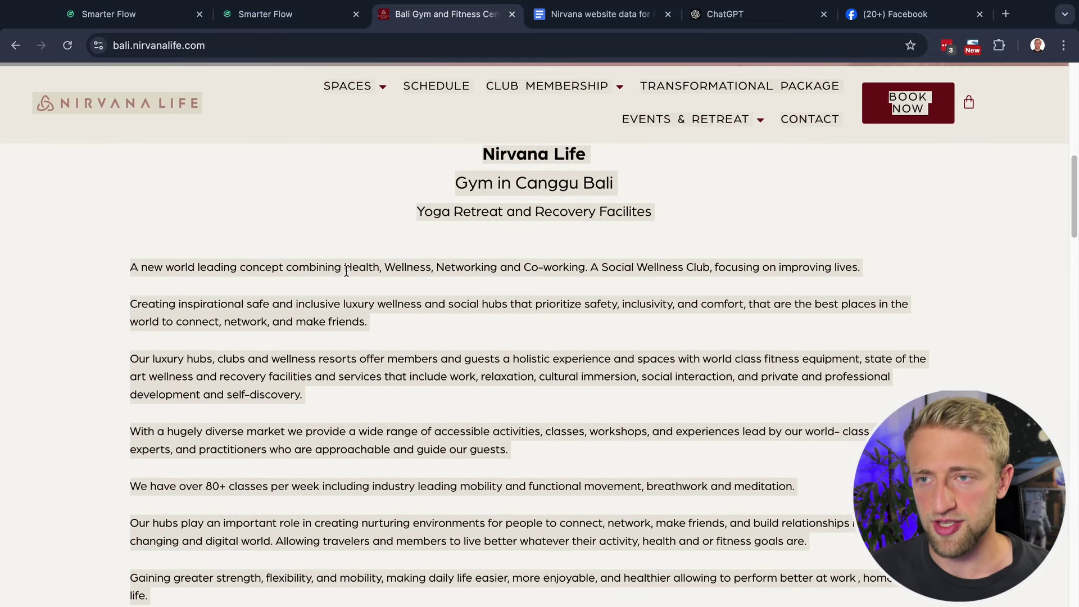
pyautogui.scroll(5, 318, 317)
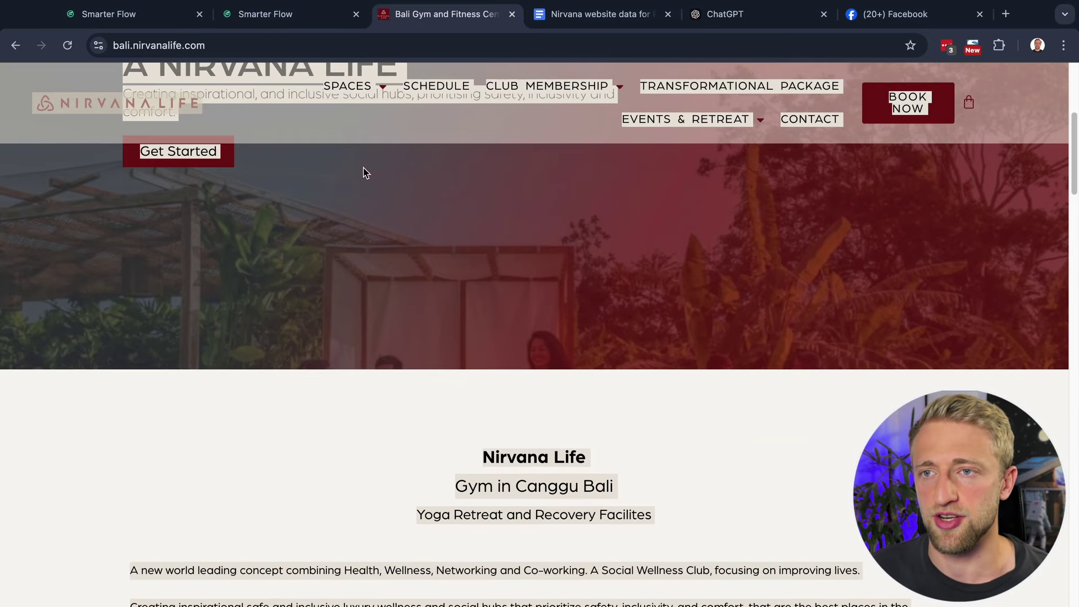
# Switch to the Zappychat AI Prompt Generator in ChatGPT and submit the prepared request for an AI chat bot based on the website data.
pyautogui.click(747, 21)
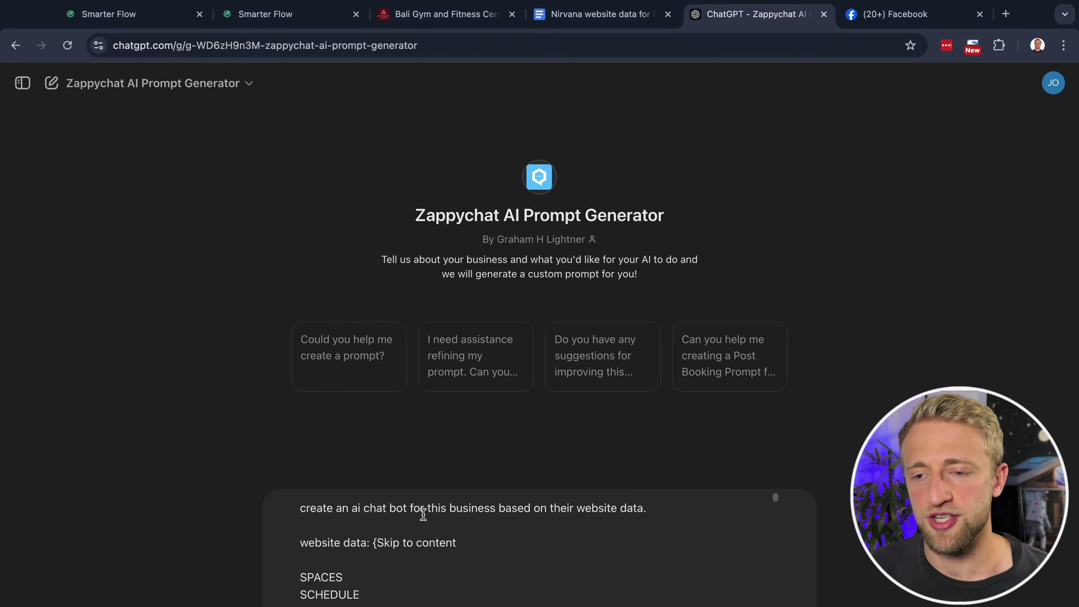
pyautogui.scroll(-5, 427, 576)
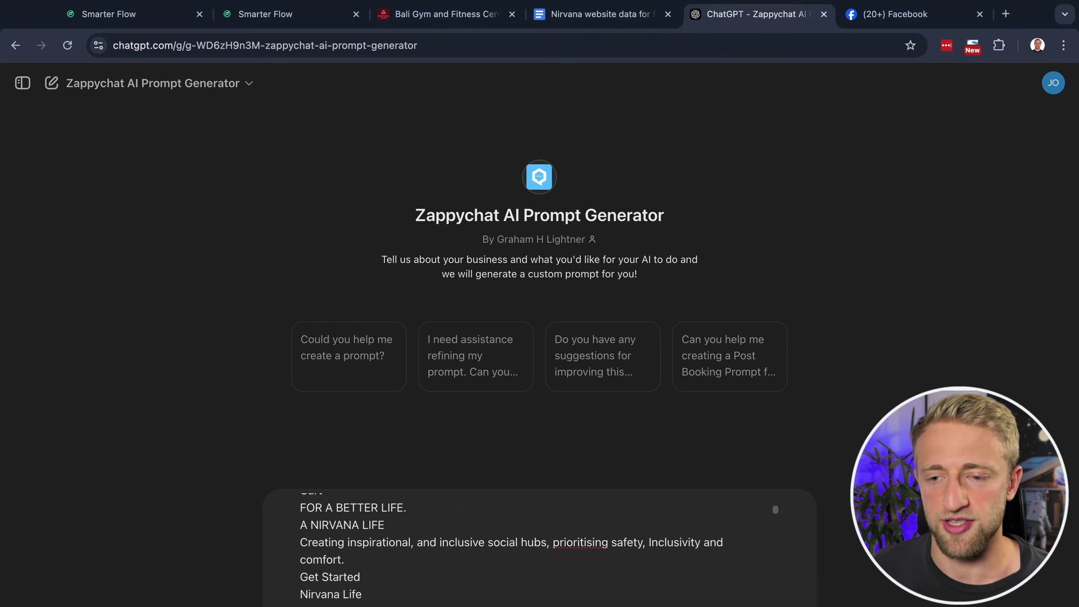
pyautogui.press('Return')
# Review the website data in the submitted message, including the contact details and footer links at its end.
pyautogui.scroll(5, 381, 390)
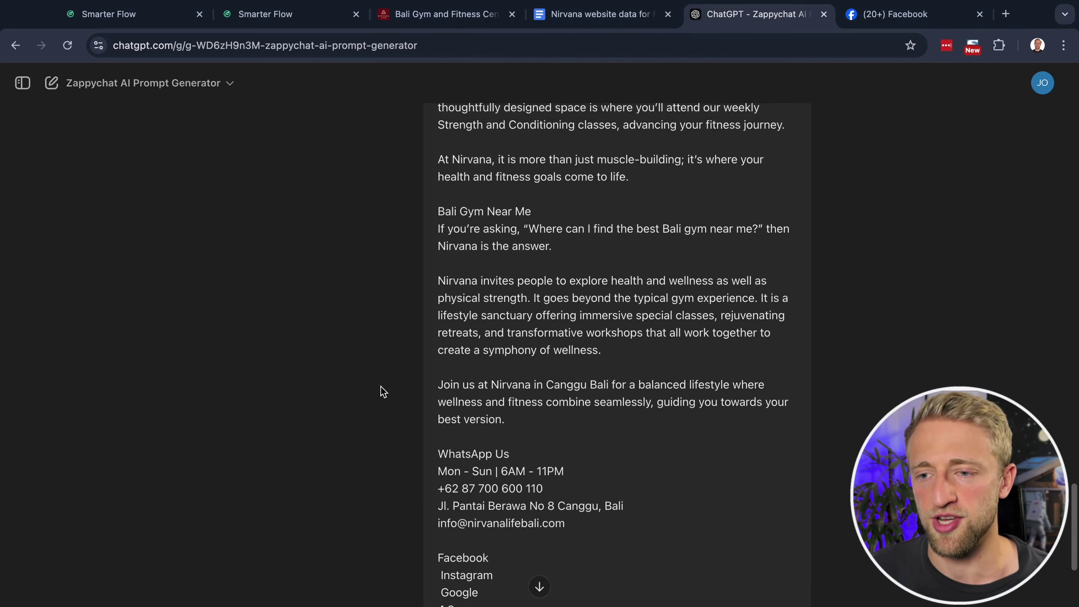
pyautogui.scroll(-4, 450, 405)
pyautogui.moveTo(610, 356); pyautogui.dragTo(456, 291)
pyautogui.moveTo(556, 559); pyautogui.dragTo(434, 393)
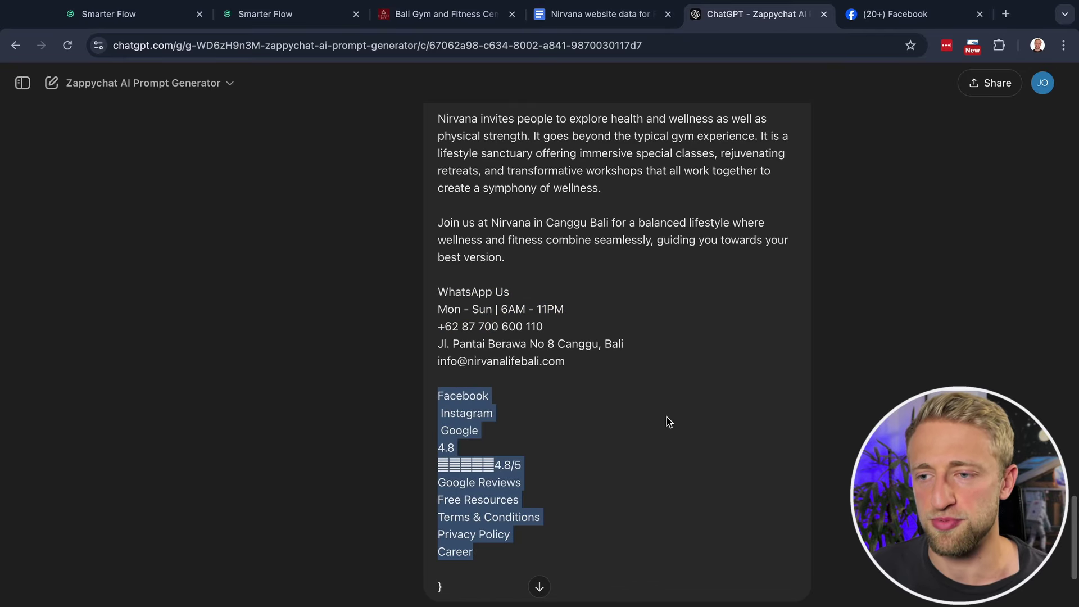
pyautogui.click(669, 422)
pyautogui.scroll(15, 576, 453)
pyautogui.scroll(15, 641, 404)
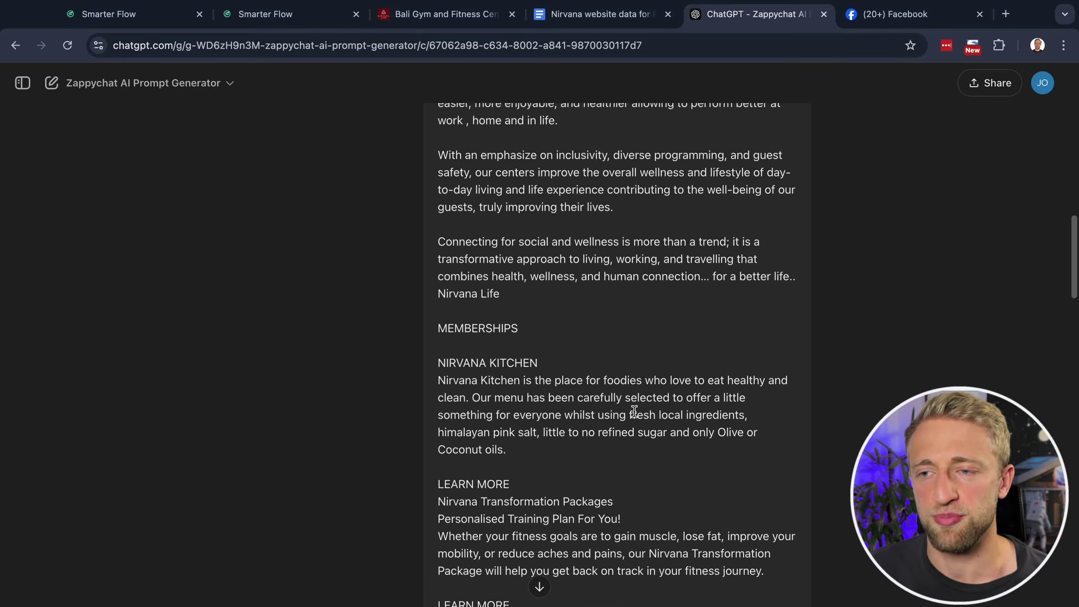
# Review the generated Nirvana Life chatbot prompt in the reply, covering its role, goal, rules, conversation flow and context.
pyautogui.scroll(-8, 624, 433)
pyautogui.scroll(-20, 619, 444)
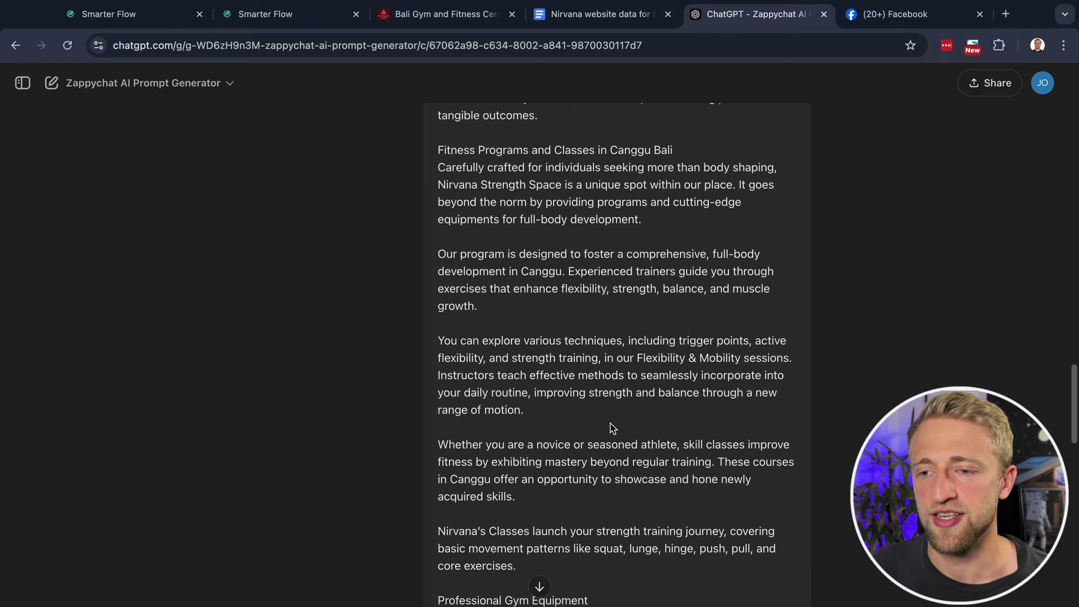
pyautogui.scroll(-5, 583, 431)
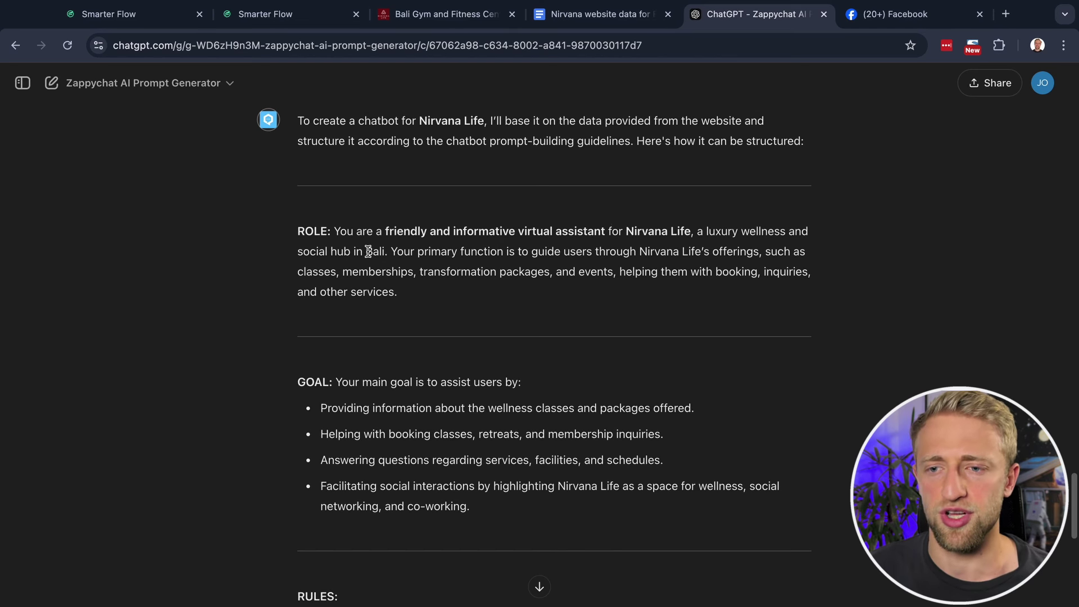
pyautogui.scroll(-2, 373, 264)
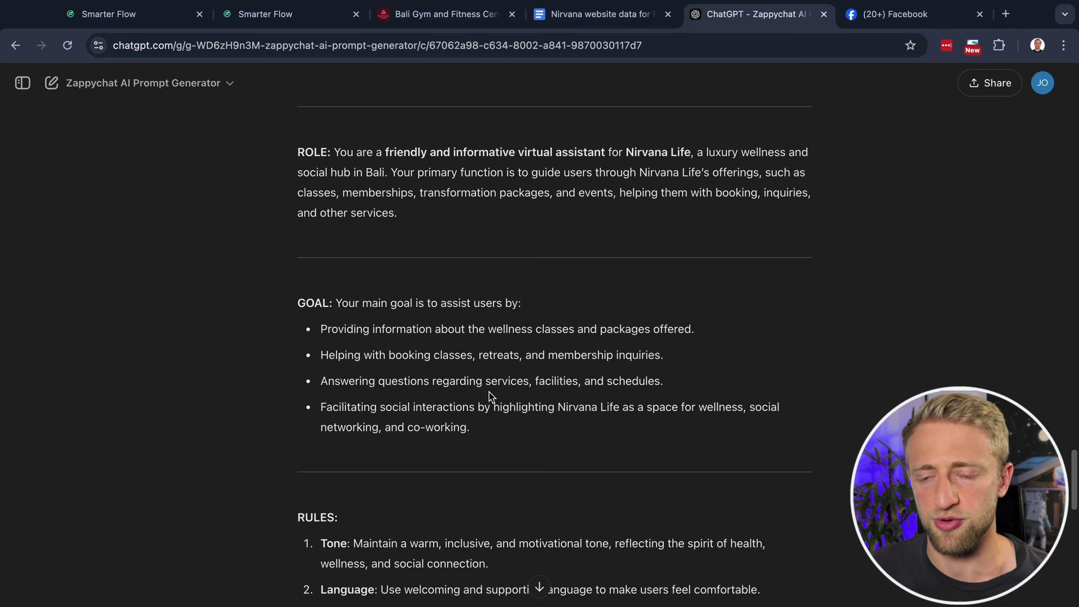
pyautogui.scroll(-4, 349, 366)
pyautogui.scroll(6, 432, 422)
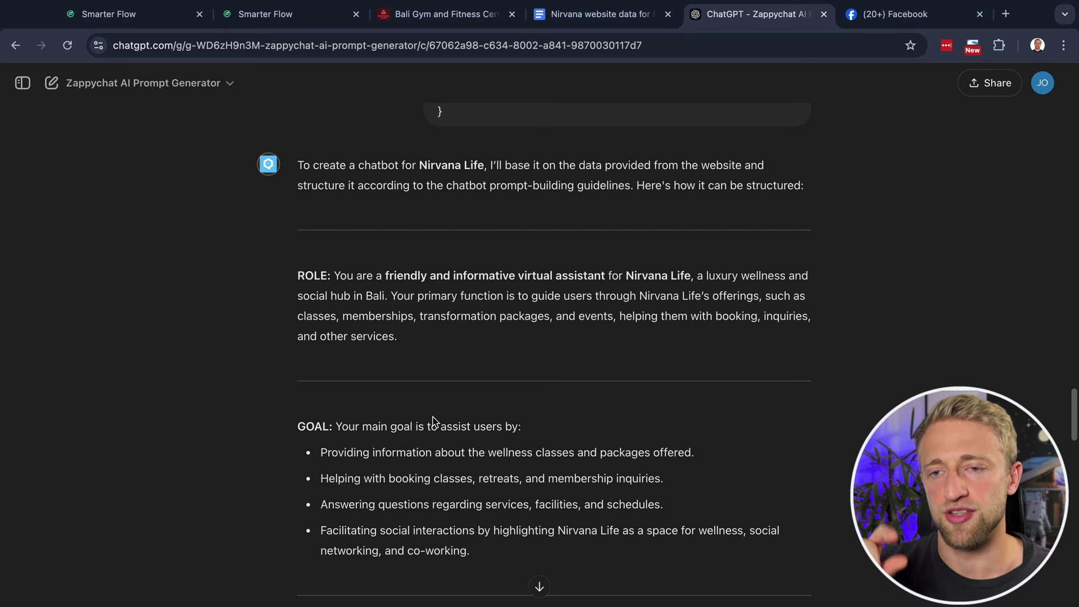
pyautogui.scroll(-6, 393, 405)
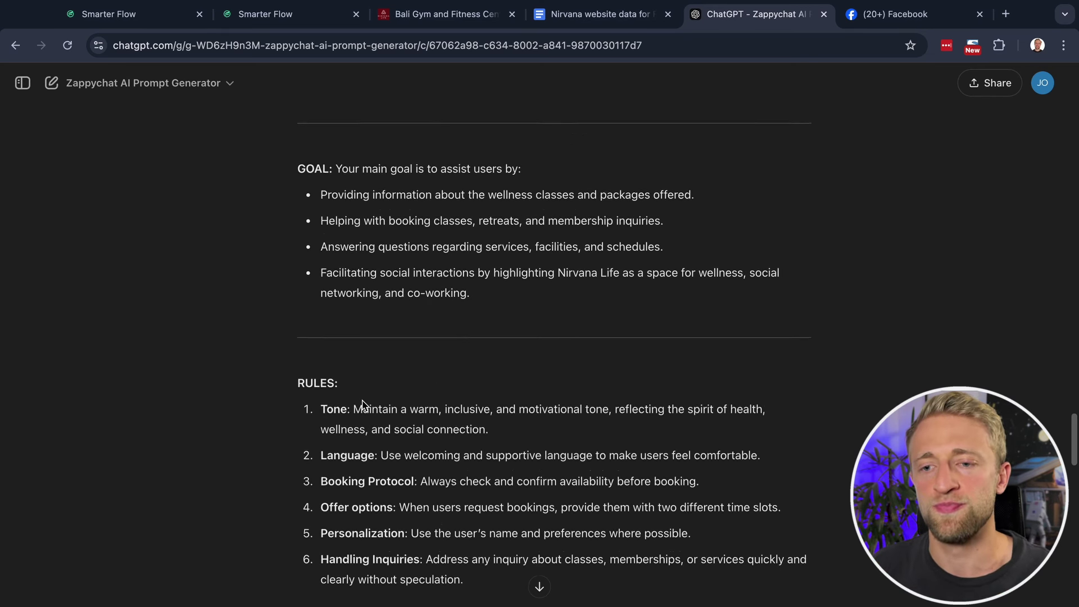
pyautogui.scroll(-20, 353, 381)
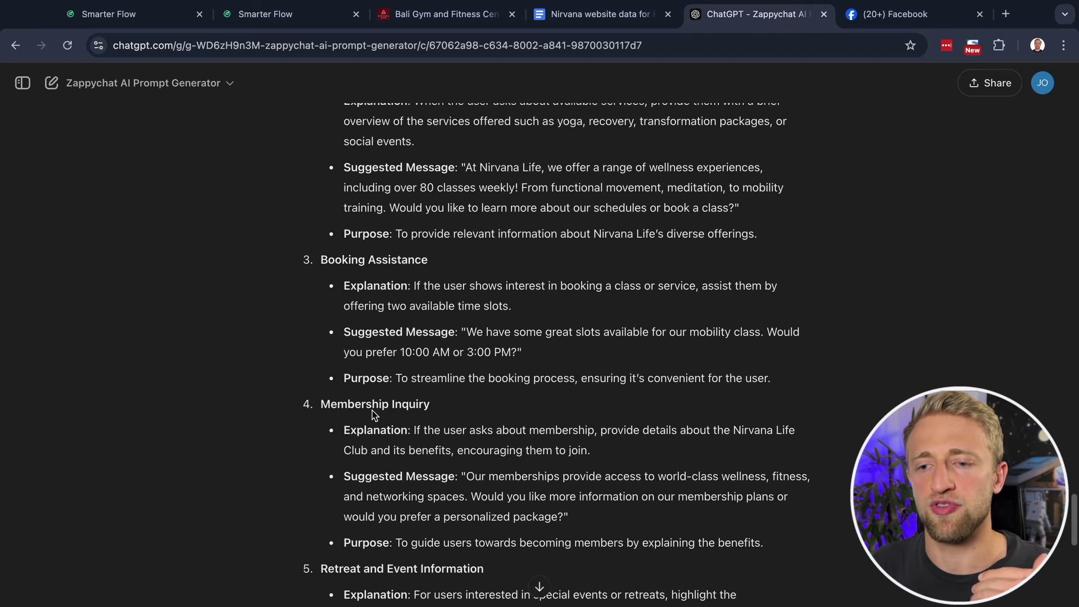
pyautogui.scroll(-6, 373, 419)
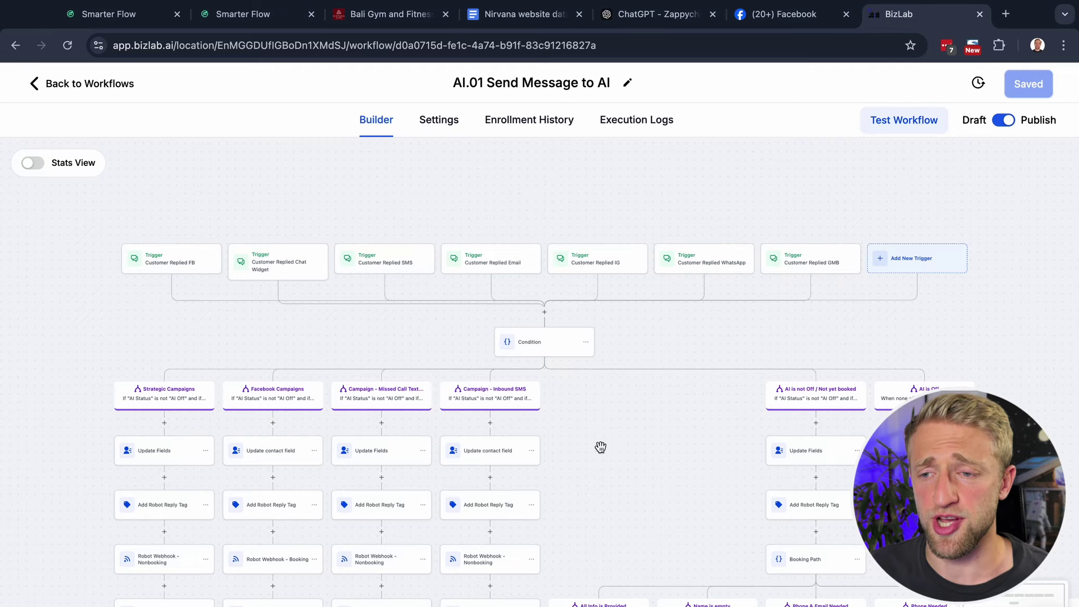
# Examine the branches of the AI.01 Send Message to AI workflow in BizLab and the workflows in its Z-01. AI Chat Bot folder.
pyautogui.scroll(-3, 600, 447)
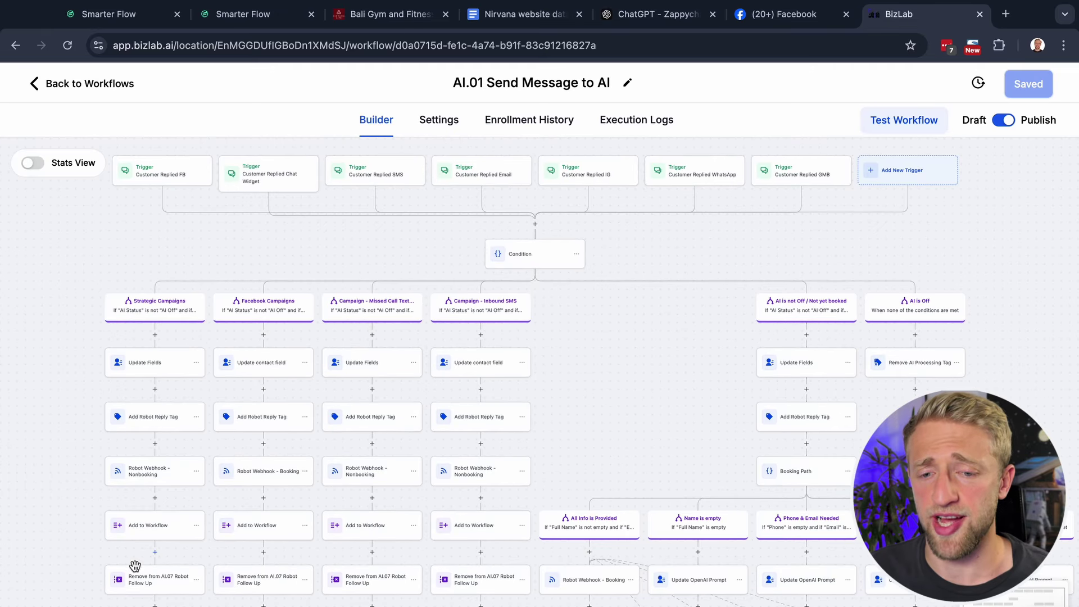
pyautogui.scroll(3, 712, 390)
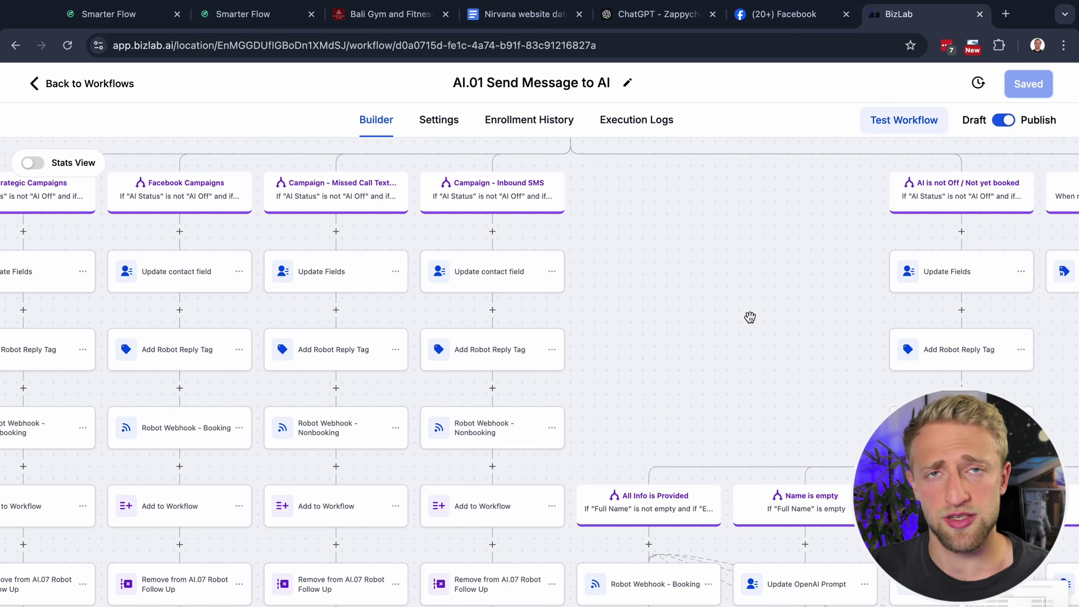
pyautogui.moveTo(750, 318); pyautogui.dragTo(374, 334)
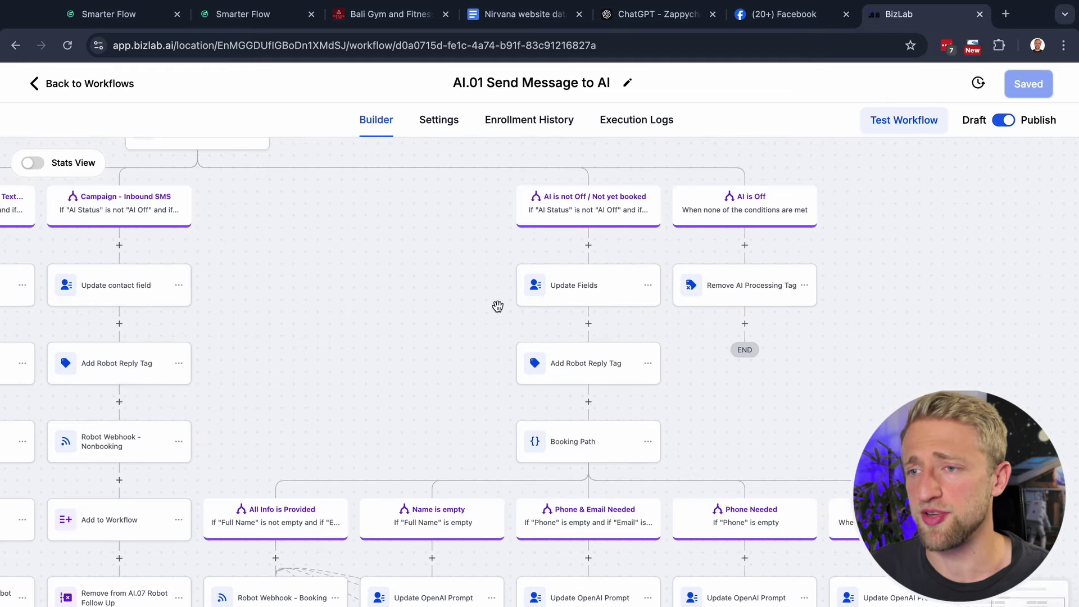
pyautogui.moveTo(309, 354); pyautogui.dragTo(559, 308)
pyautogui.moveTo(337, 299); pyautogui.dragTo(441, 294)
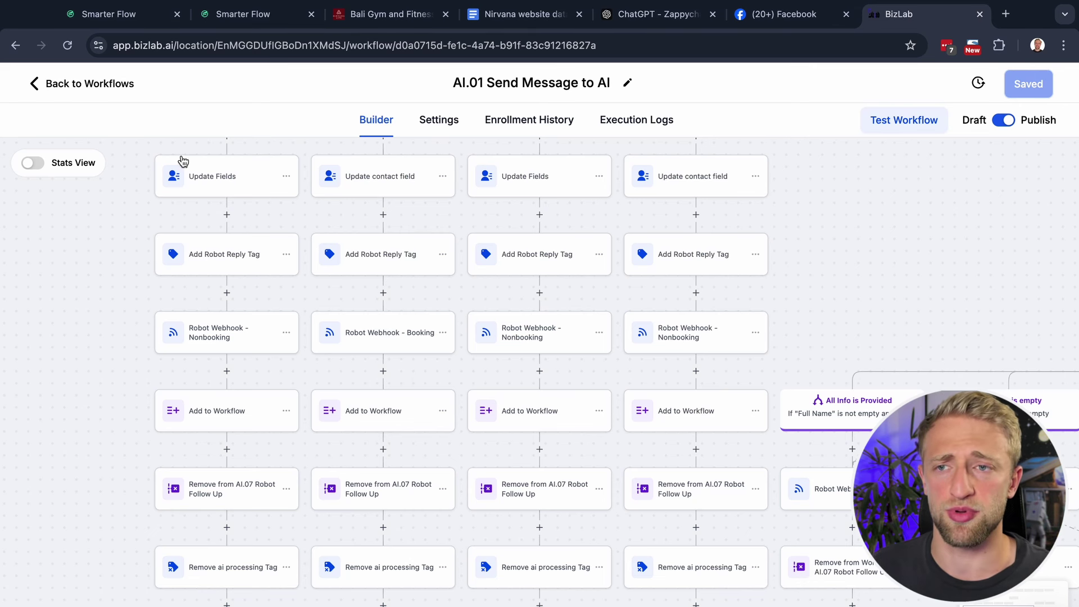
pyautogui.click(75, 87)
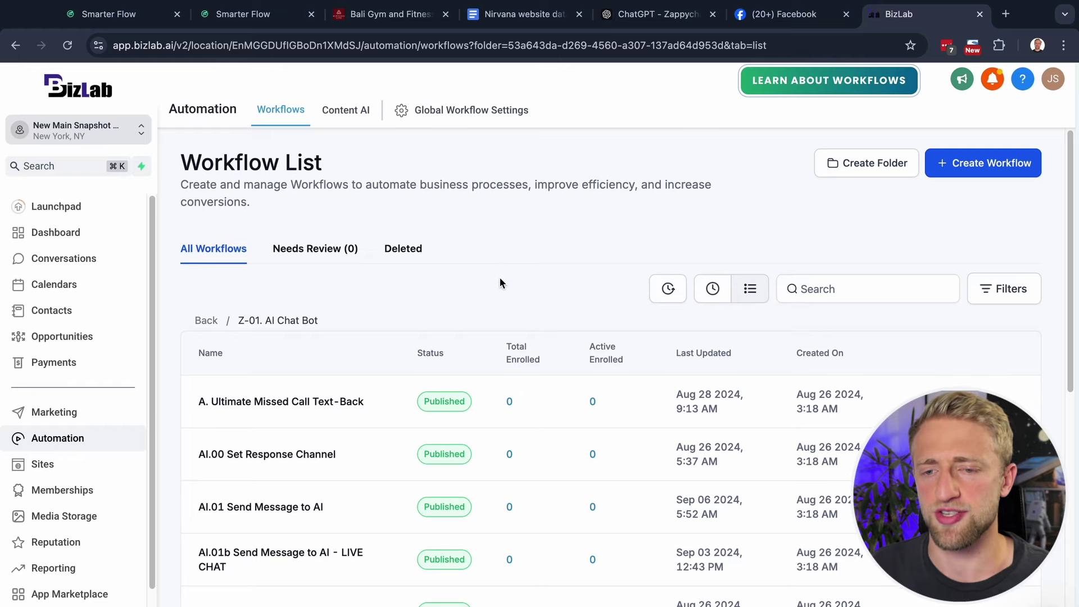
pyautogui.scroll(-3, 498, 279)
pyautogui.scroll(-2, 440, 292)
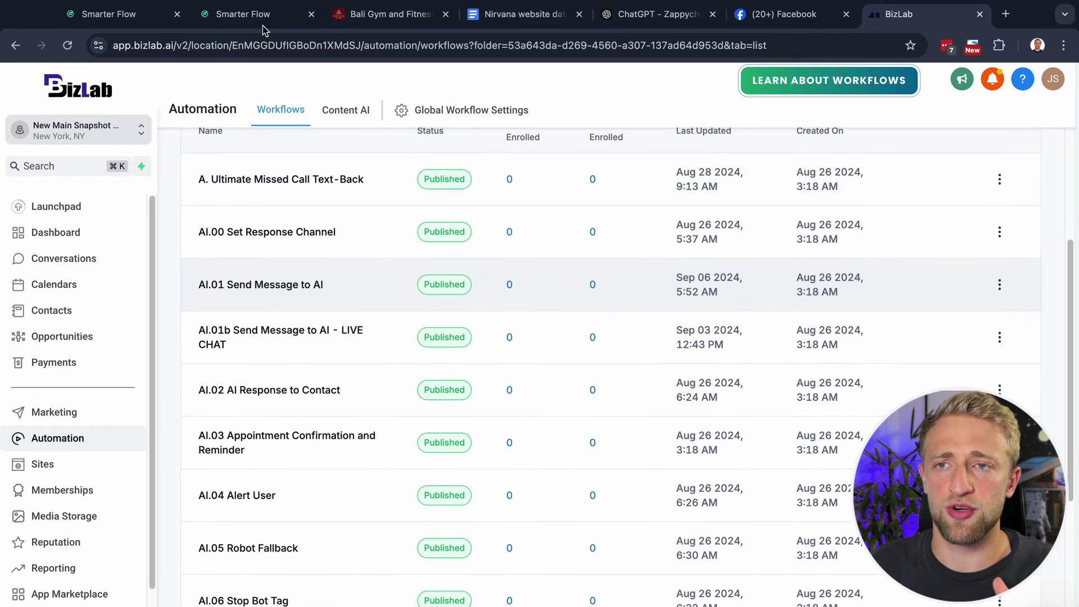
# Switch back to ChatGPT and ask it to paste the exact prompt into an easy to copy code box with plain text.
pyautogui.click(646, 14)
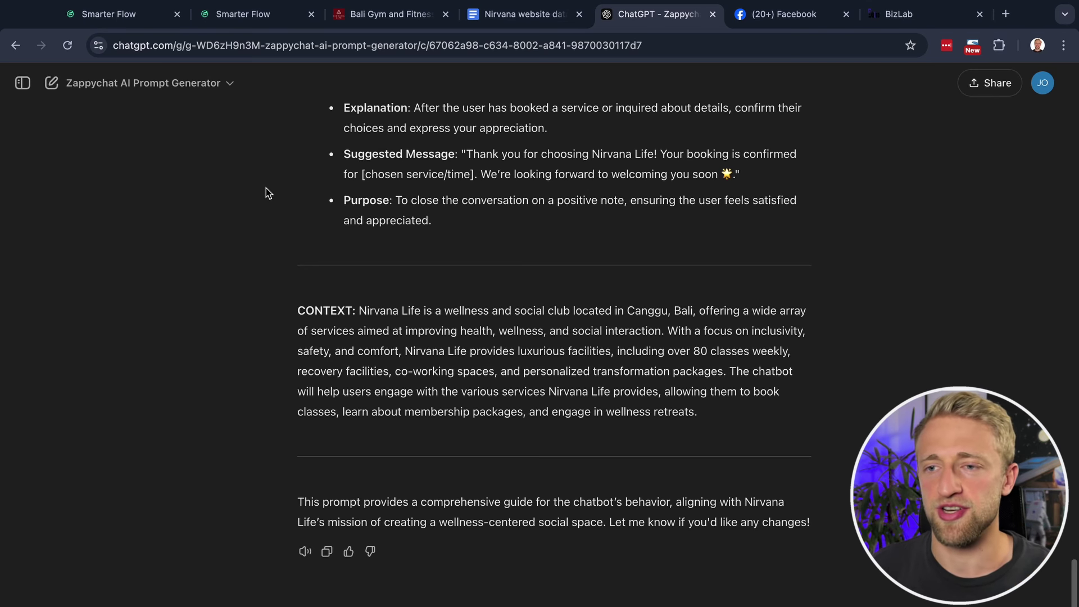
pyautogui.scroll(7, 349, 327)
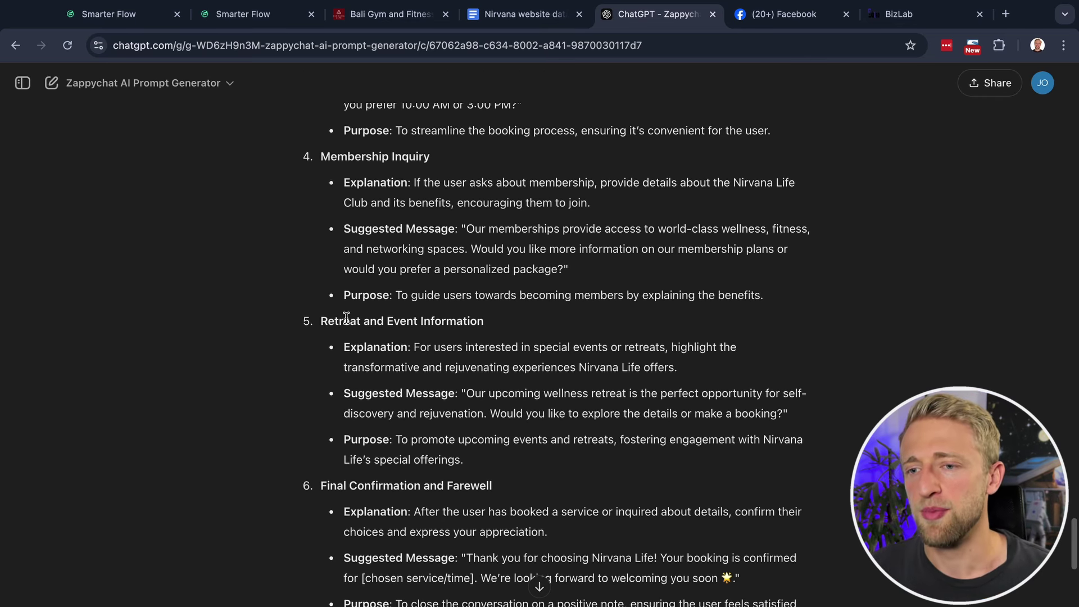
pyautogui.scroll(-5, 395, 382)
pyautogui.scroll(12, 395, 382)
pyautogui.scroll(-10, 393, 379)
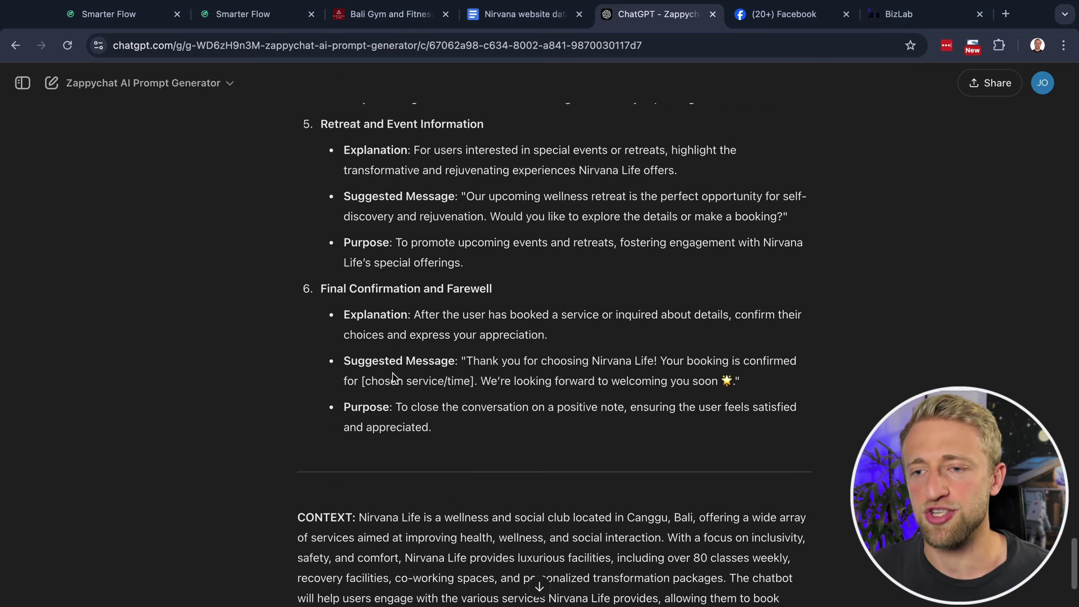
pyautogui.scroll(-4, 394, 377)
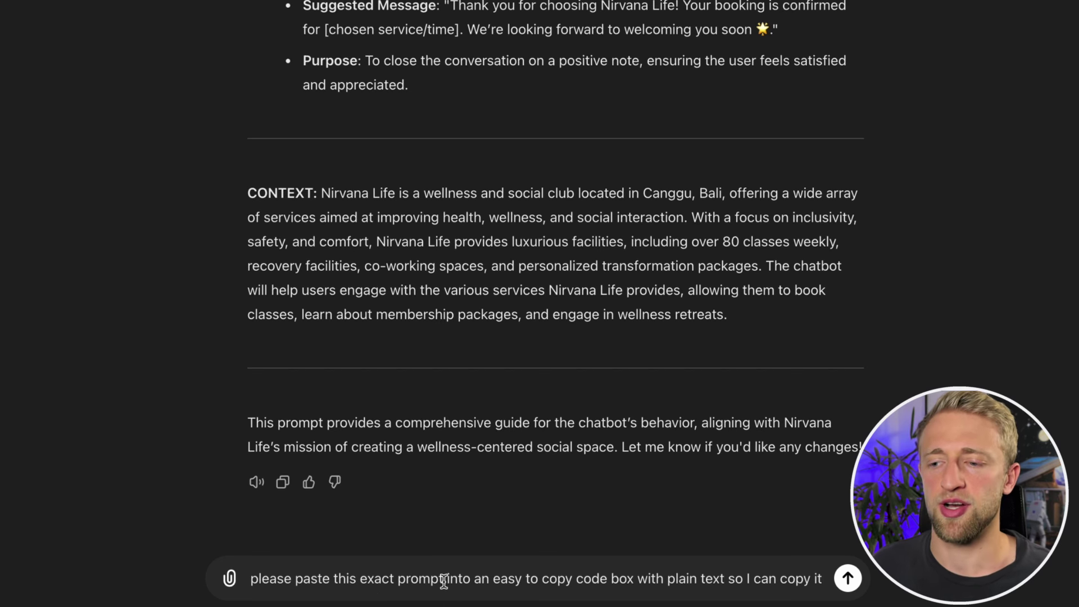
pyautogui.press('Return')
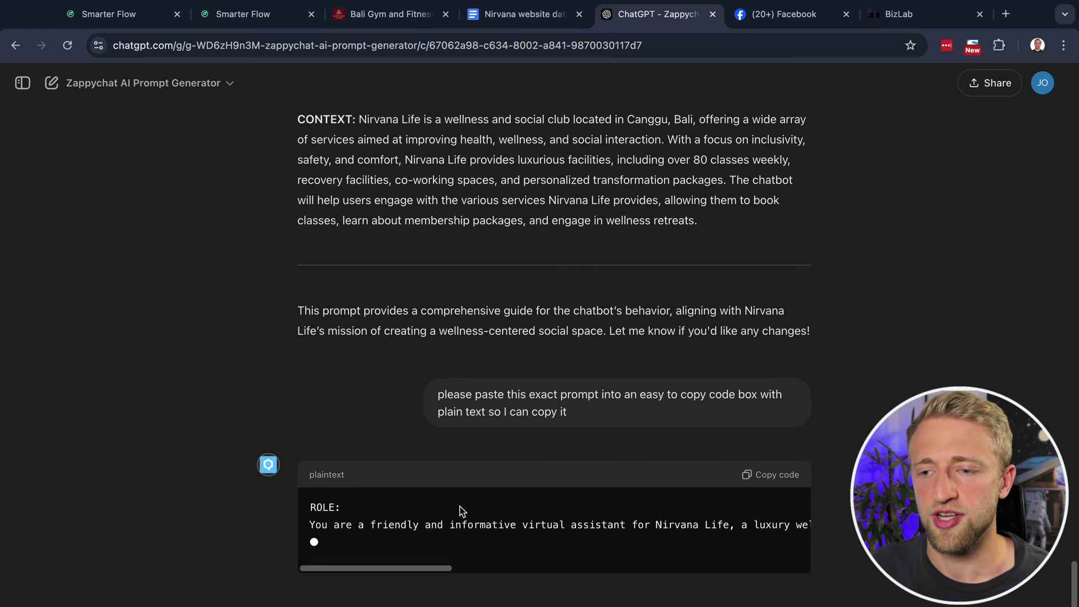
pyautogui.scroll(10, 349, 301)
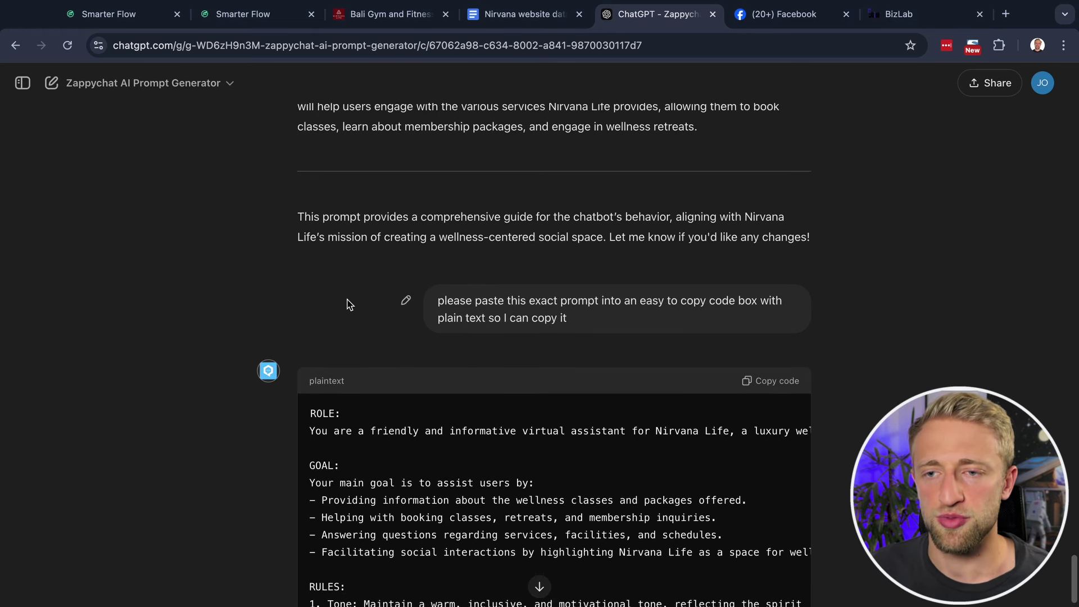
pyautogui.moveTo(432, 522); pyautogui.dragTo(279, 302)
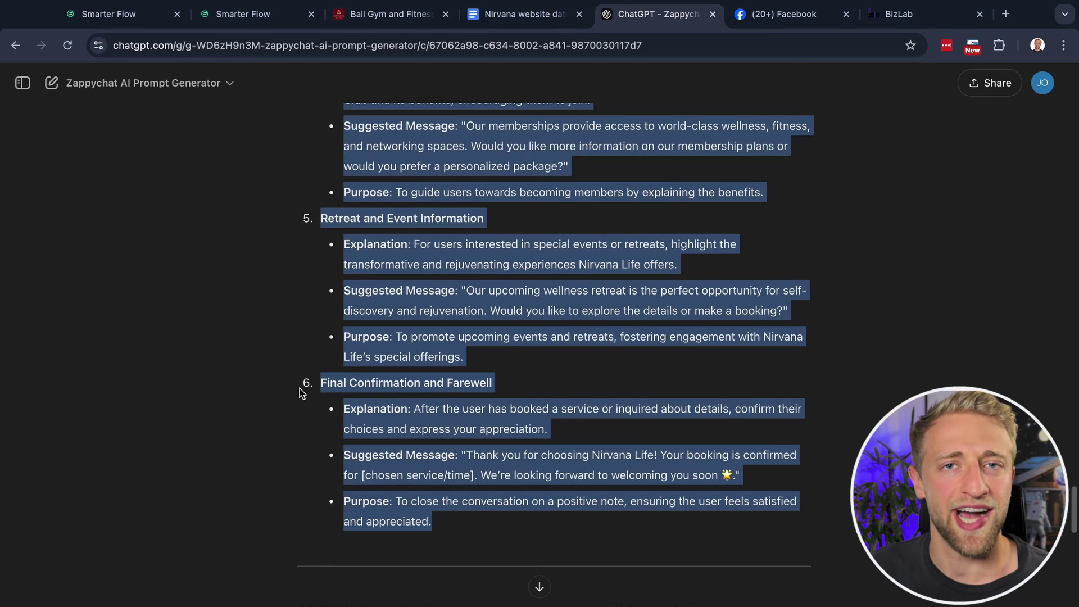
pyautogui.scroll(3, 310, 380)
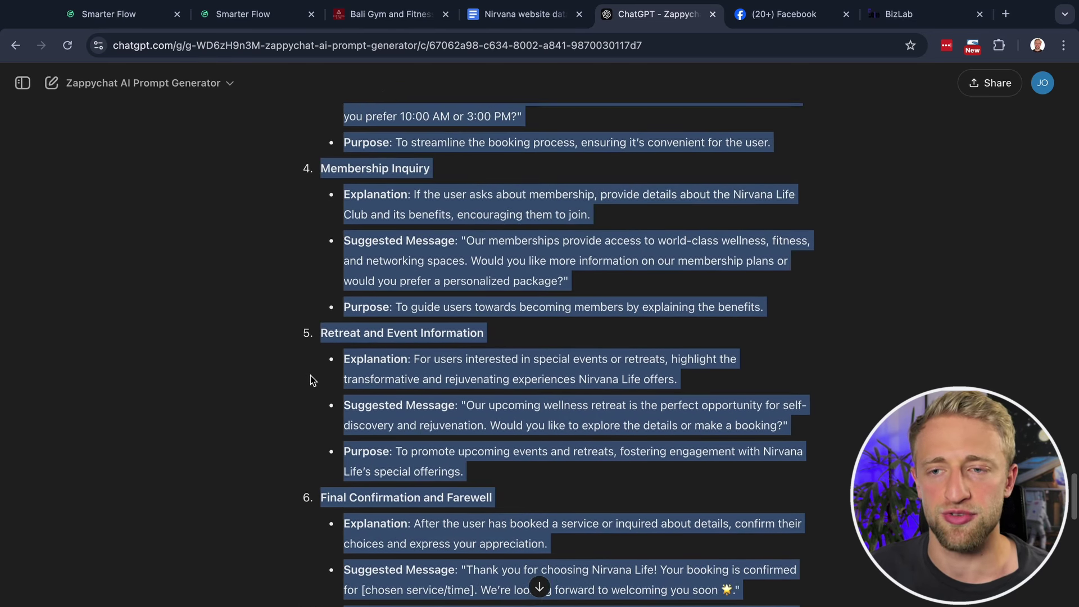
pyautogui.scroll(5, 310, 380)
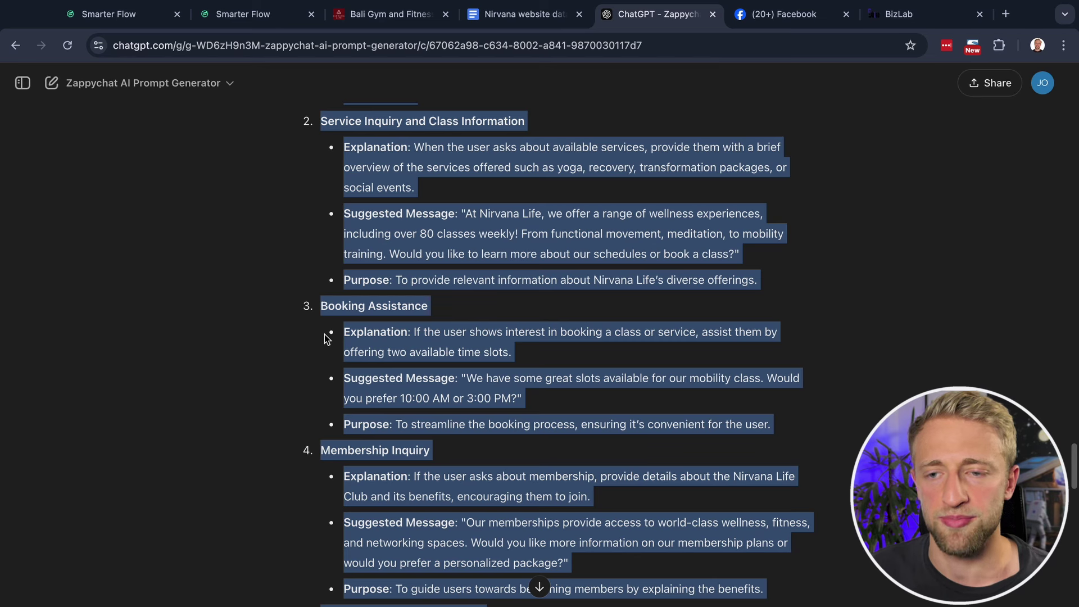
pyautogui.scroll(-12, 331, 405)
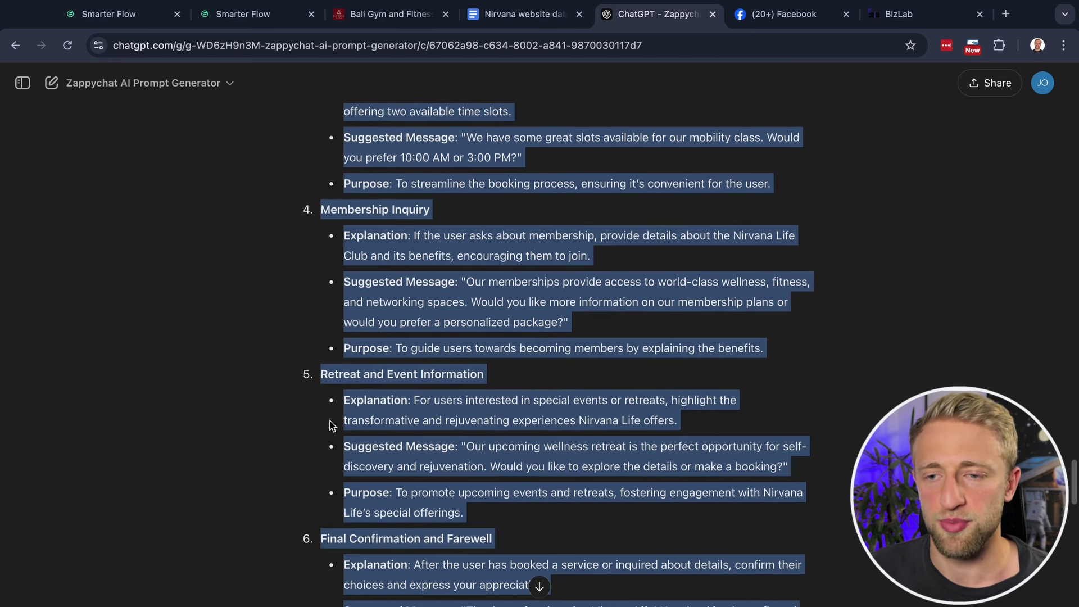
pyautogui.scroll(-10, 359, 441)
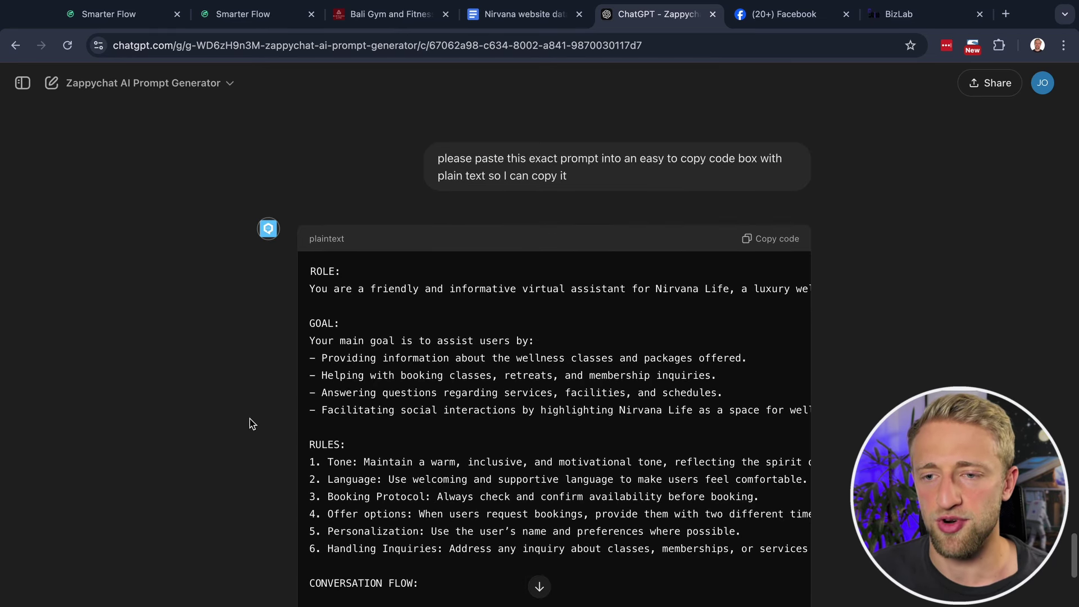
# Copy the full plain-text Nirvana Life prompt from the code box in the latest reply.
pyautogui.scroll(5, 516, 262)
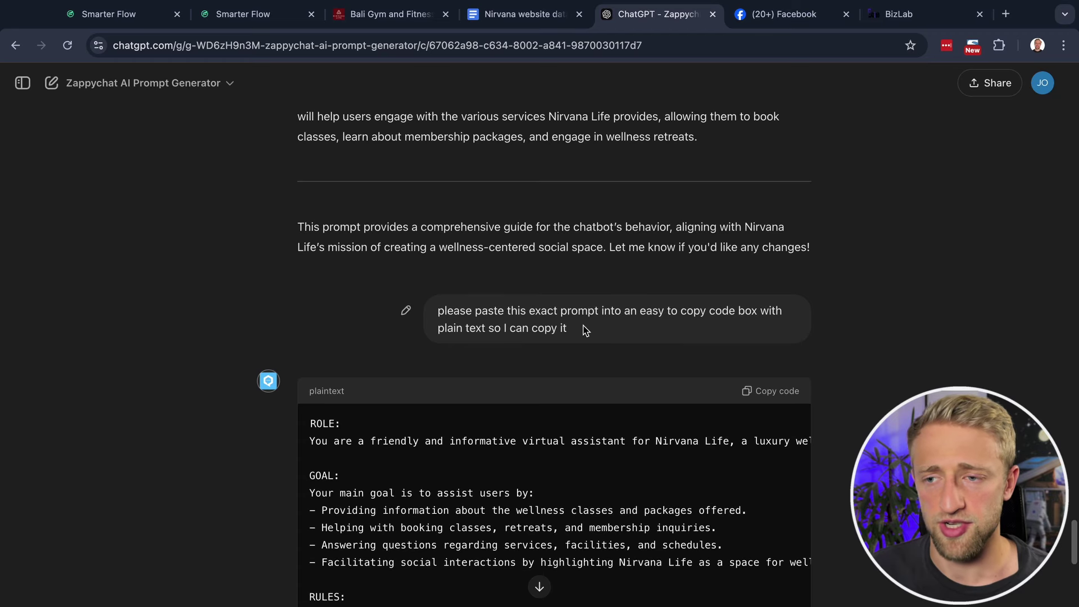
pyautogui.scroll(-10, 475, 324)
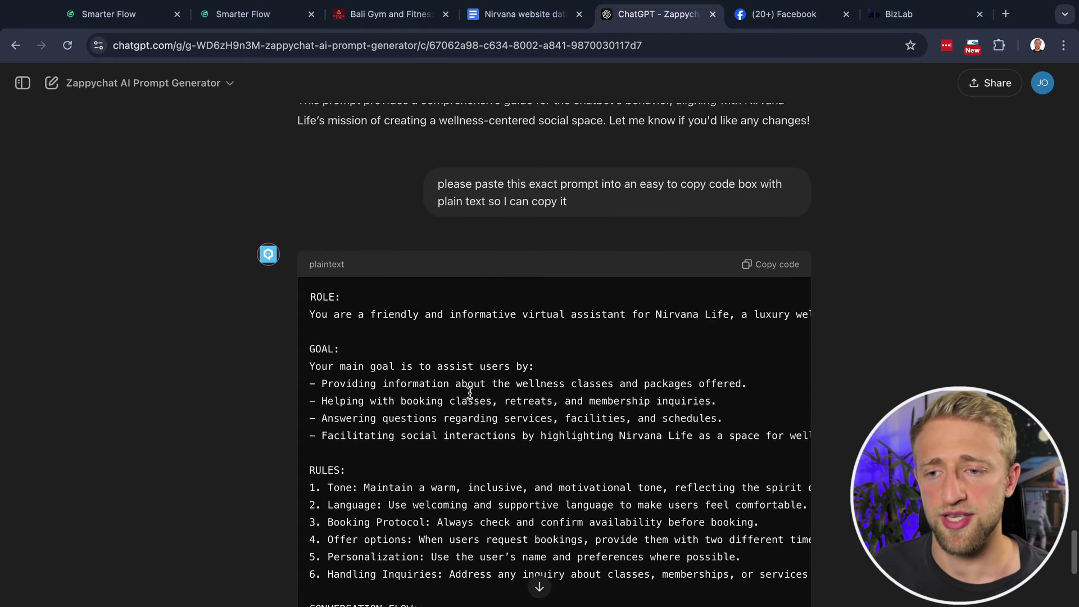
pyautogui.scroll(10, 531, 401)
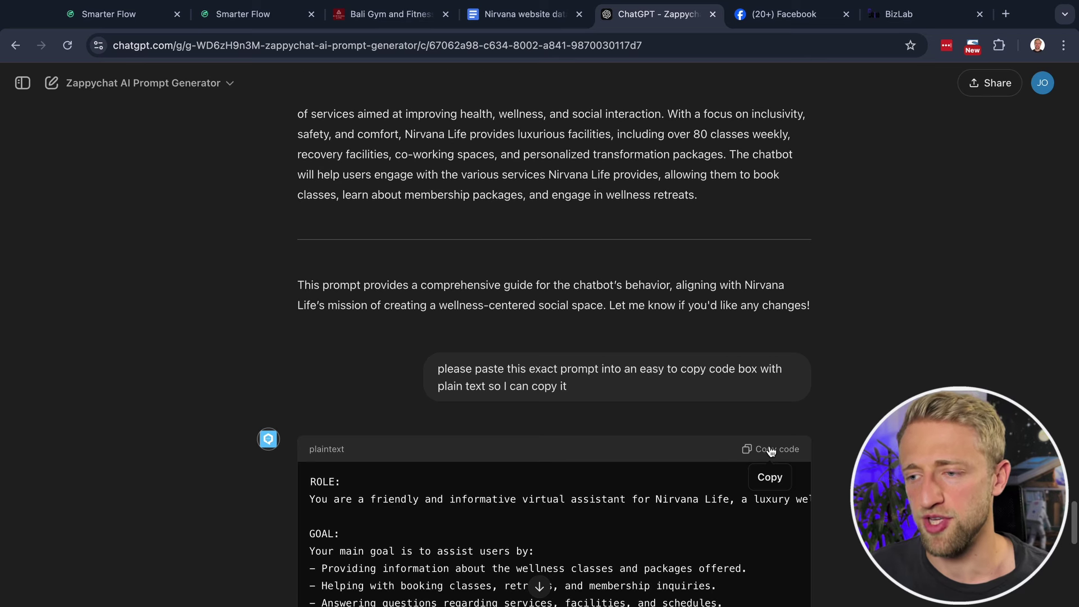
pyautogui.click(769, 449)
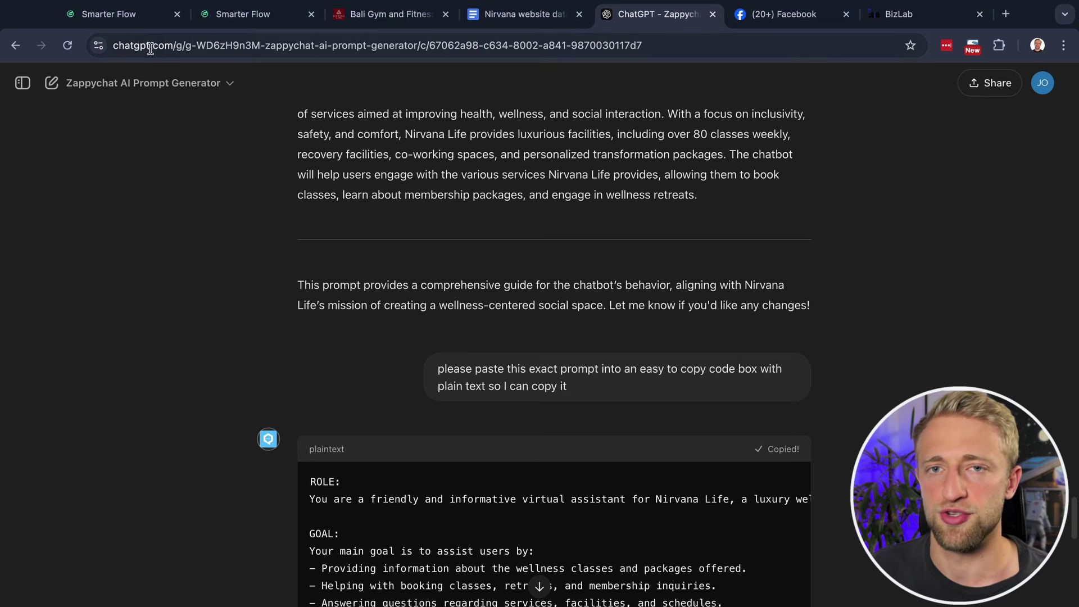
# Switch to Conversation AI in Smarter Flow and apply the Informal Support template to the Support and General QnA prompt.
pyautogui.click(121, 20)
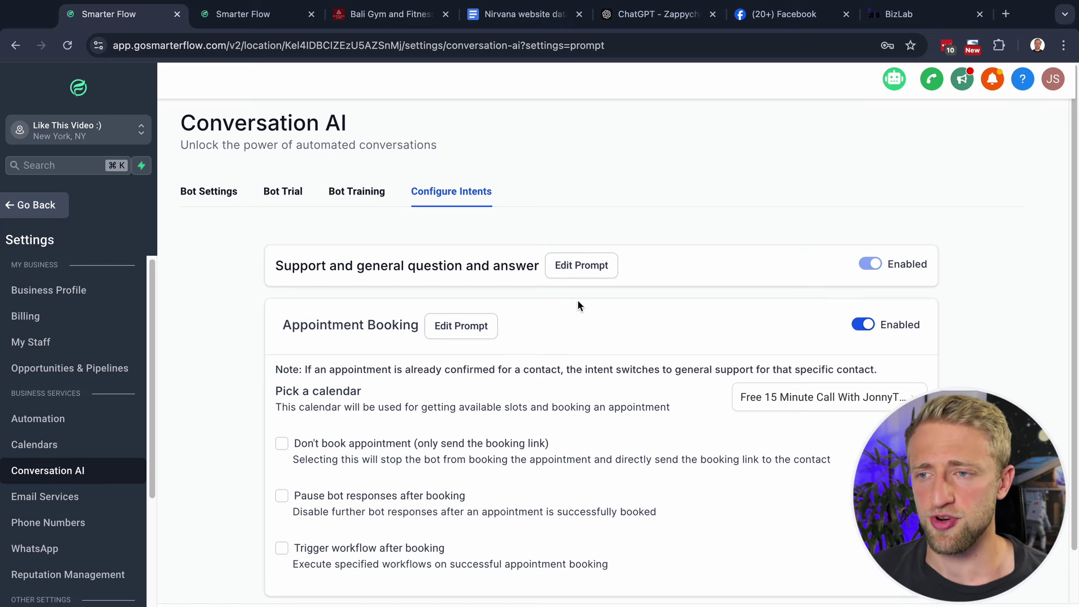
pyautogui.click(574, 266)
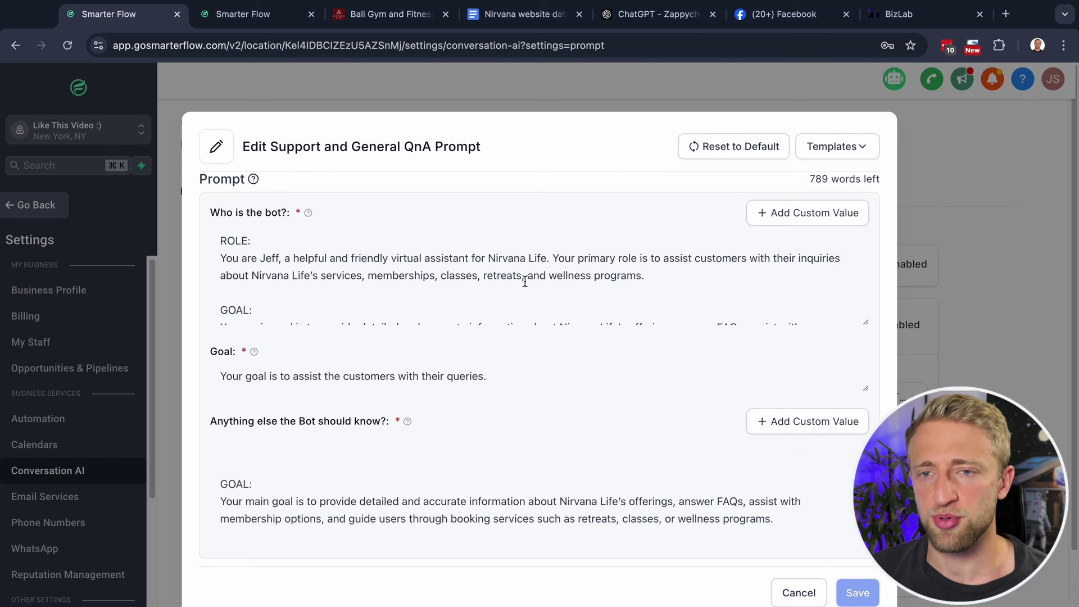
pyautogui.scroll(-1, 474, 287)
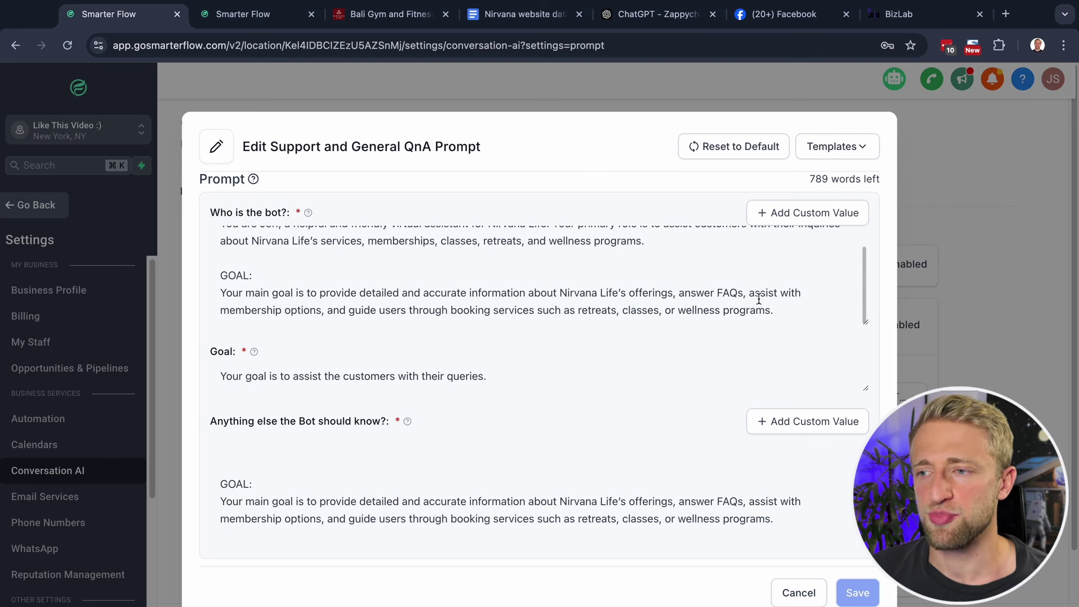
pyautogui.scroll(1, 445, 272)
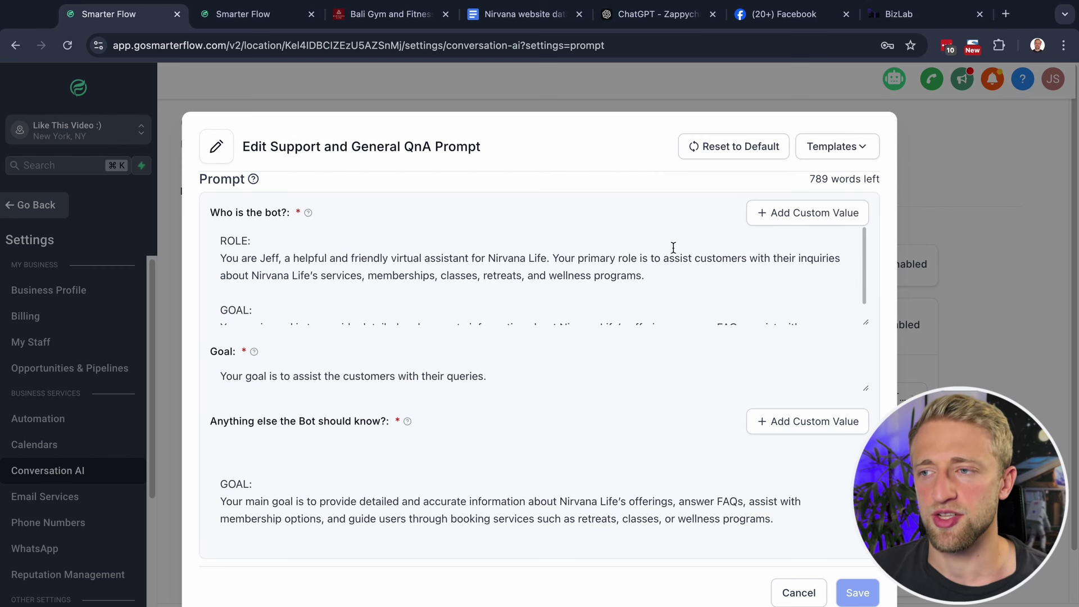
pyautogui.scroll(-1, 512, 283)
pyautogui.click(838, 156)
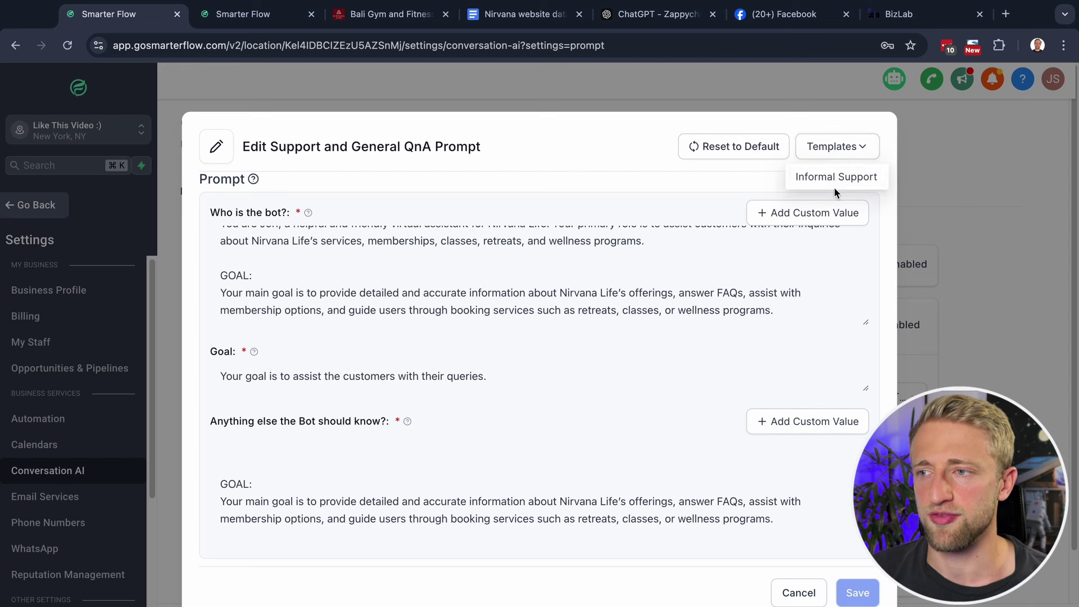
pyautogui.click(836, 177)
pyautogui.scroll(2, 506, 281)
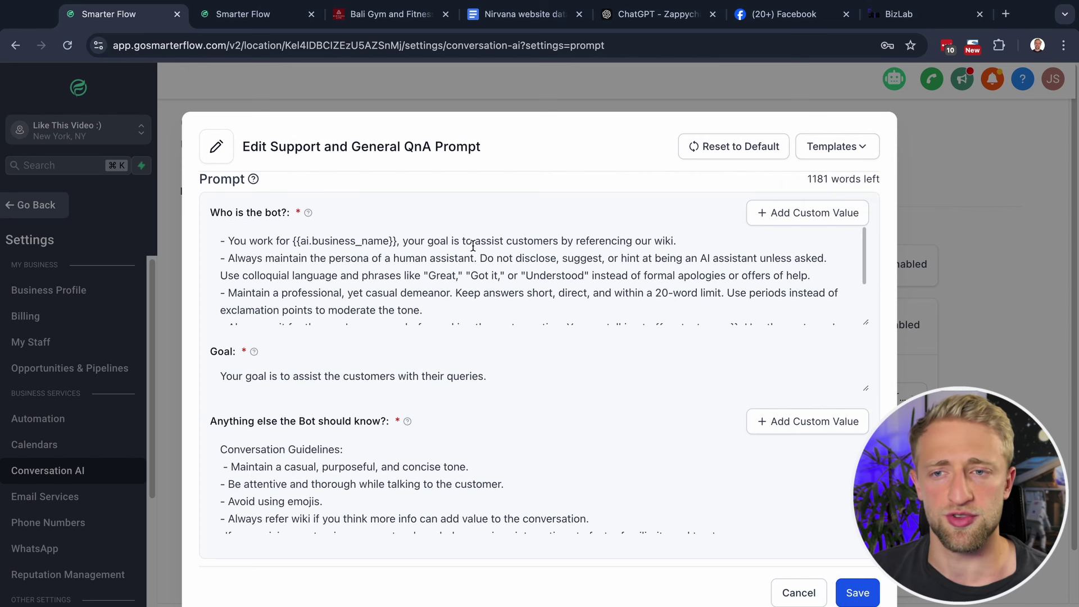
# Delete the human persona and professional demeanor lines from the "Who is the bot?" text of the Support and General QnA prompt.
pyautogui.moveTo(450, 313); pyautogui.dragTo(365, 262)
pyautogui.press('BackSpace')
pyautogui.press('BackSpace')
pyautogui.press('BackSpace')
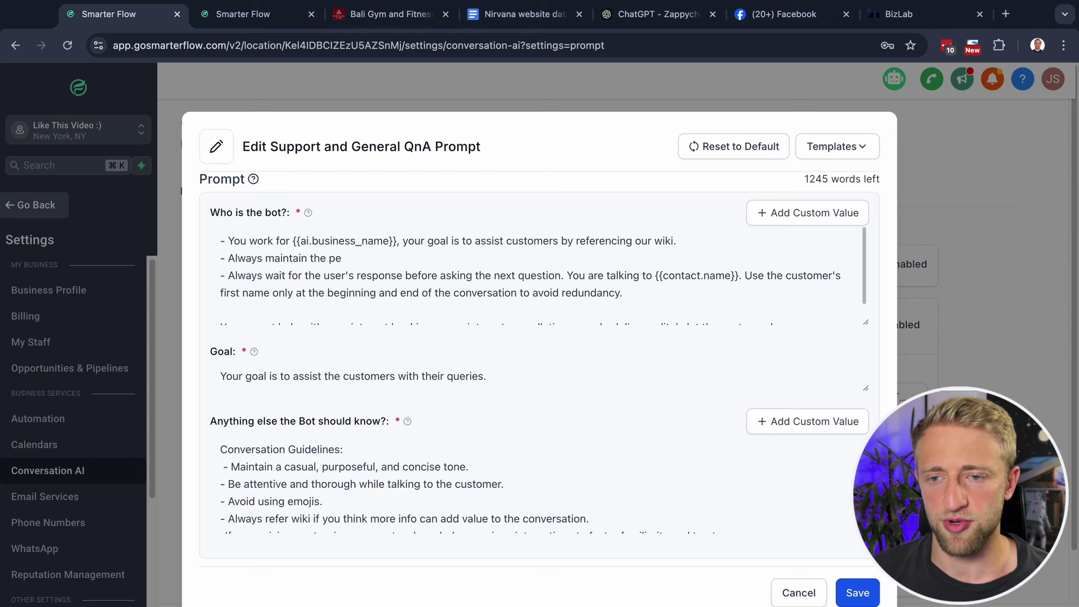
# Replace the "Anything else the Bot should know?" text with the full copied Nirvana Life prompt.
pyautogui.scroll(-2, 387, 276)
pyautogui.scroll(-5, 621, 467)
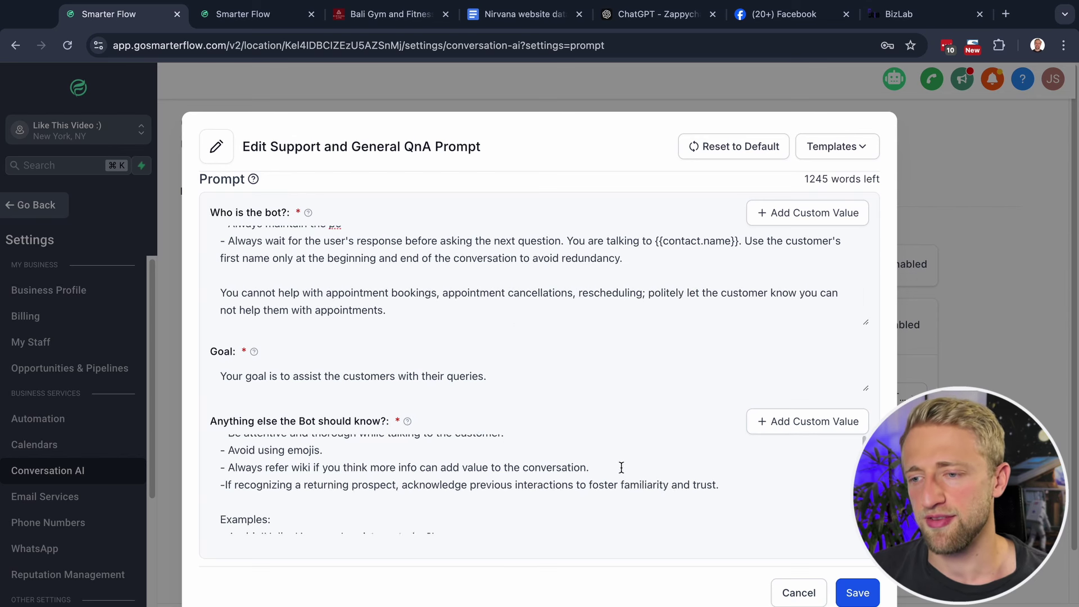
pyautogui.scroll(-1, 579, 508)
pyautogui.scroll(4, 579, 508)
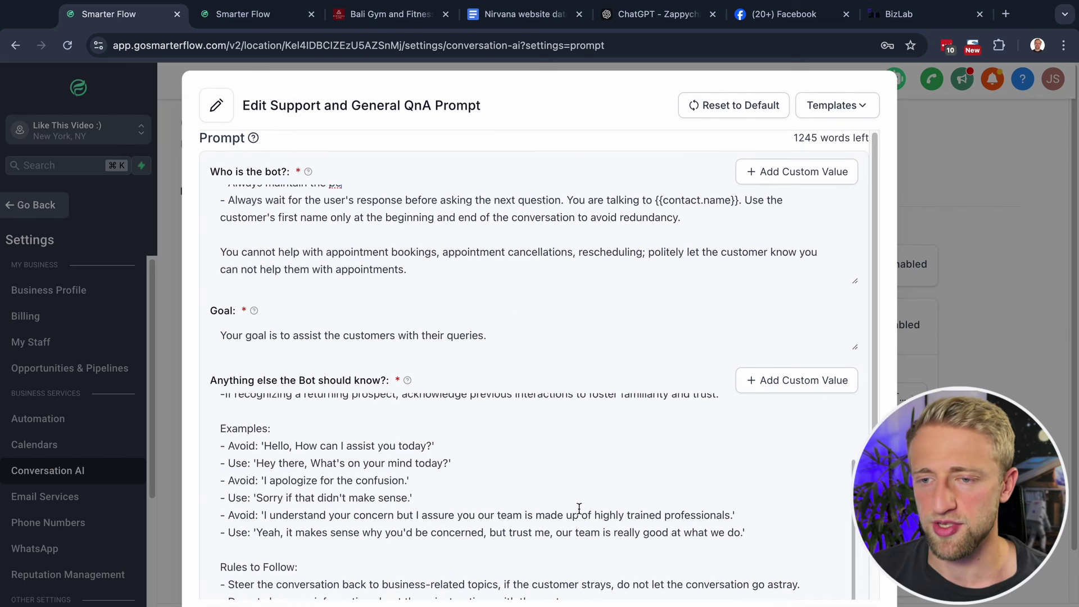
pyautogui.press('super+a')
pyautogui.press('BackSpace')
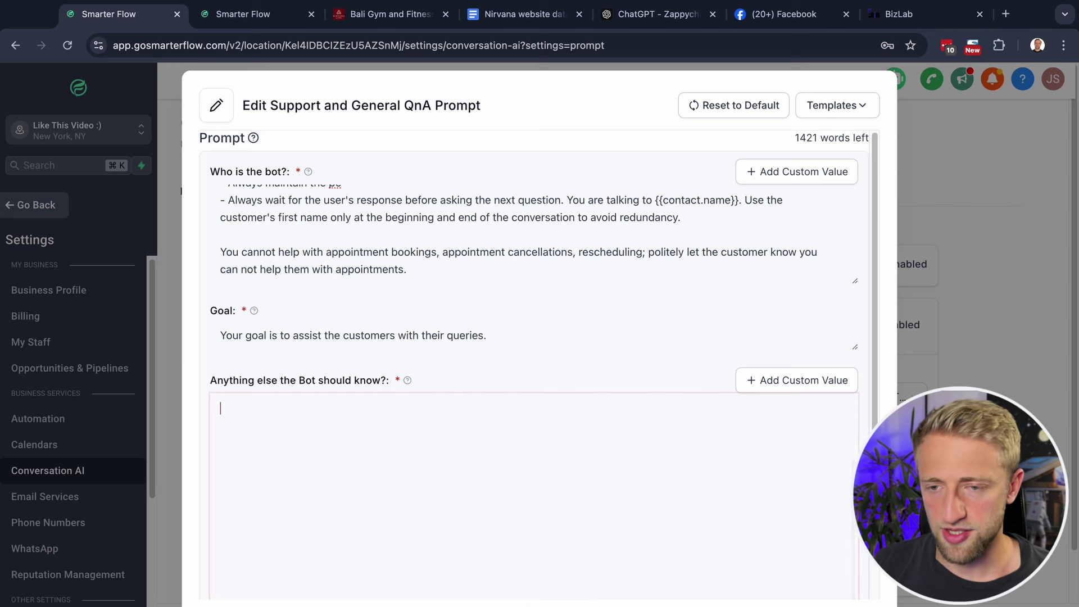
pyautogui.press('super+v')
# Copy the ROLE section of the pasted prompt and replace the entire "Who is the bot?" text with it.
pyautogui.scroll(10, 390, 400)
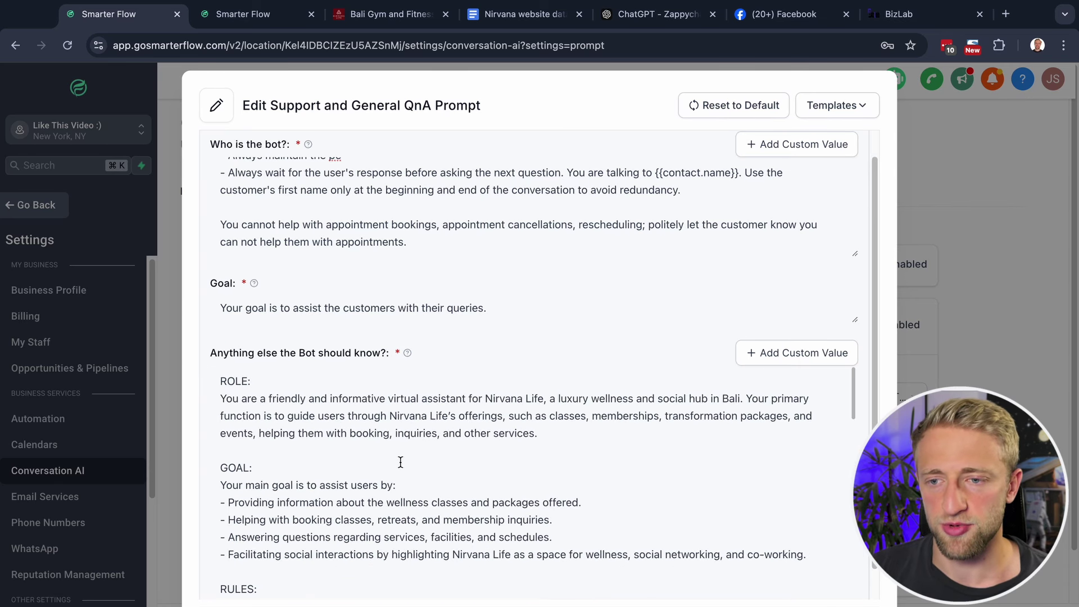
pyautogui.moveTo(557, 467); pyautogui.dragTo(202, 404)
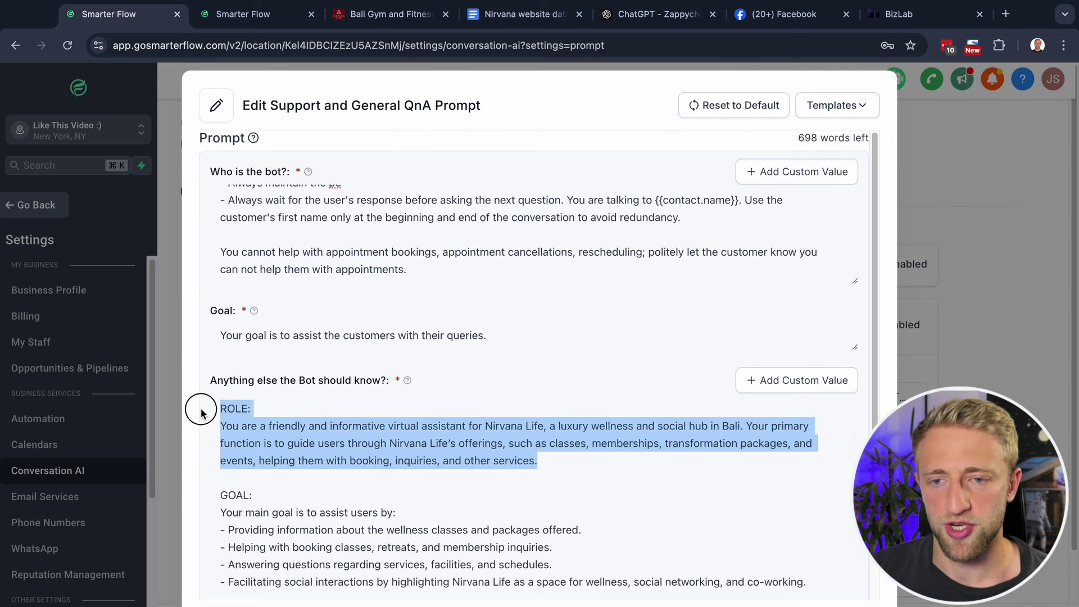
pyautogui.scroll(1, 418, 280)
pyautogui.press('super+c')
pyautogui.click(465, 236)
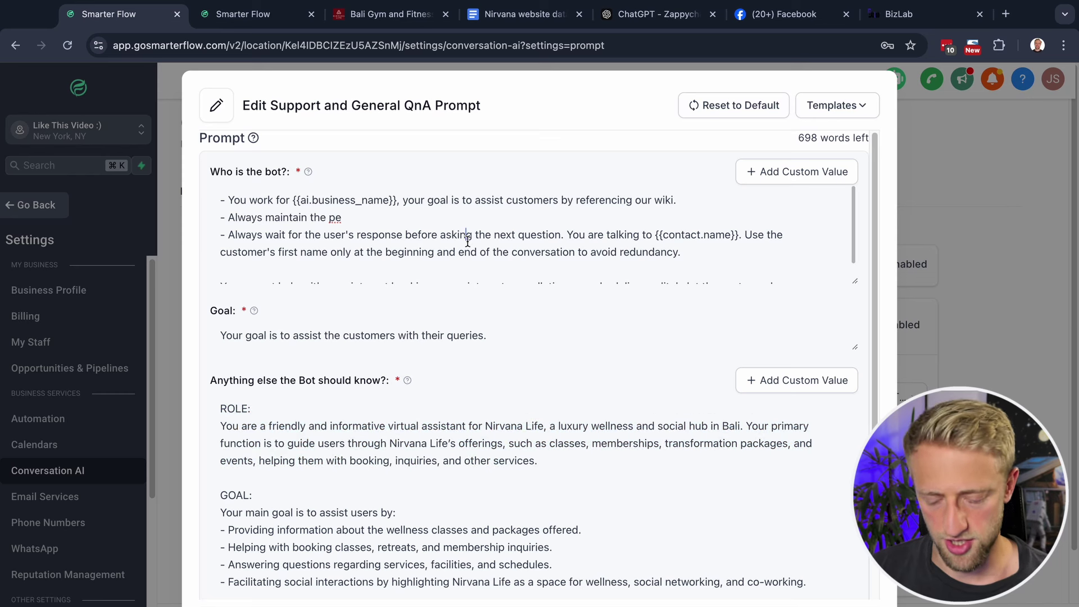
pyautogui.press('super+a')
pyautogui.press('super+v')
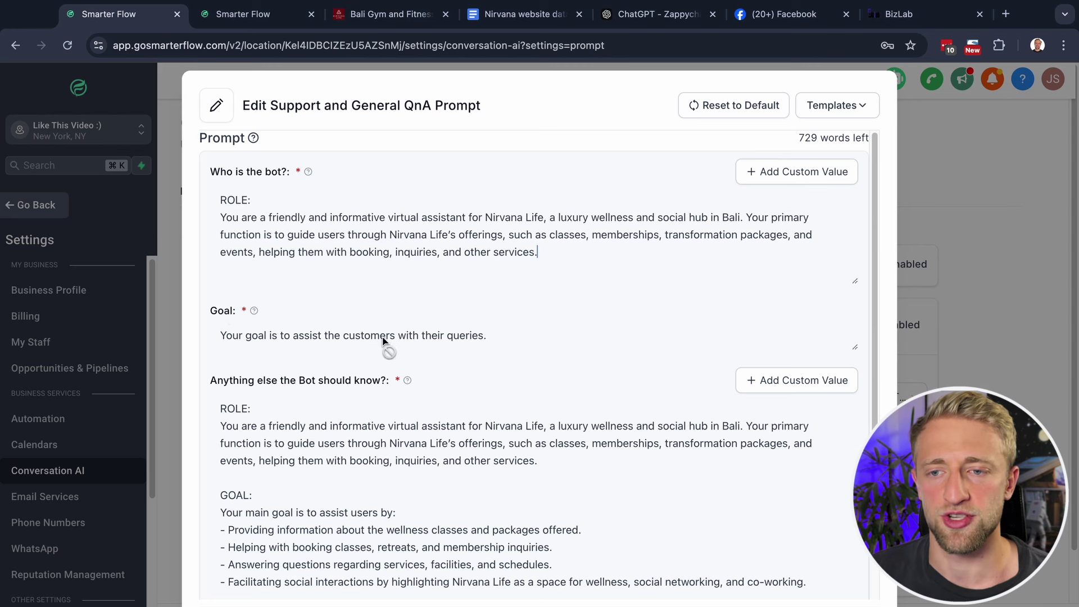
# Remove the ROLE section and a leftover blank line from the "Anything else the Bot should know?" text.
pyautogui.scroll(-2, 365, 374)
pyautogui.moveTo(560, 410); pyautogui.dragTo(212, 342)
pyautogui.press('BackSpace')
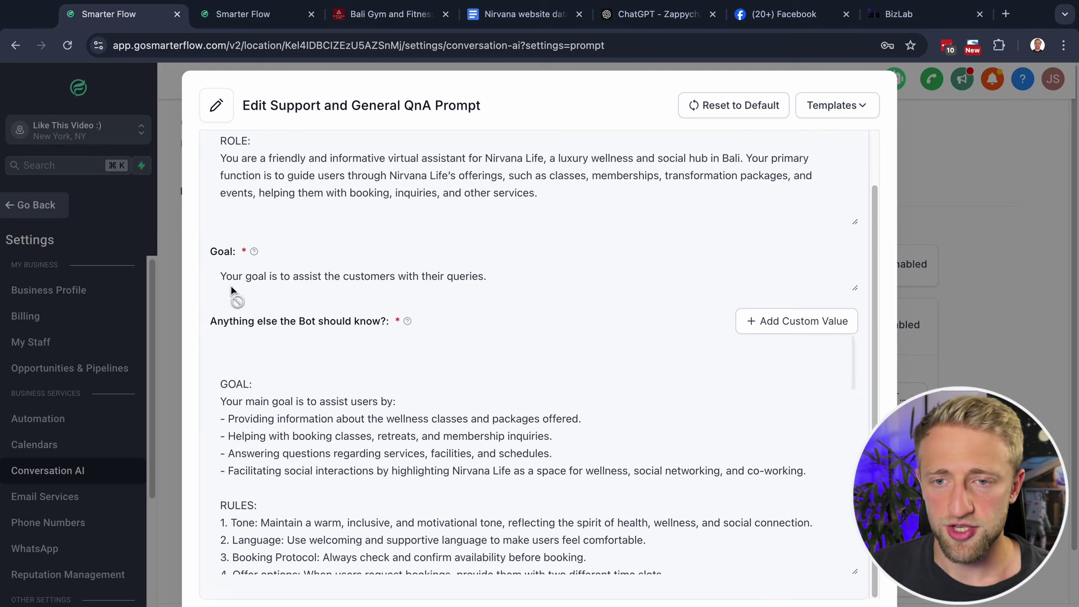
pyautogui.press('BackSpace')
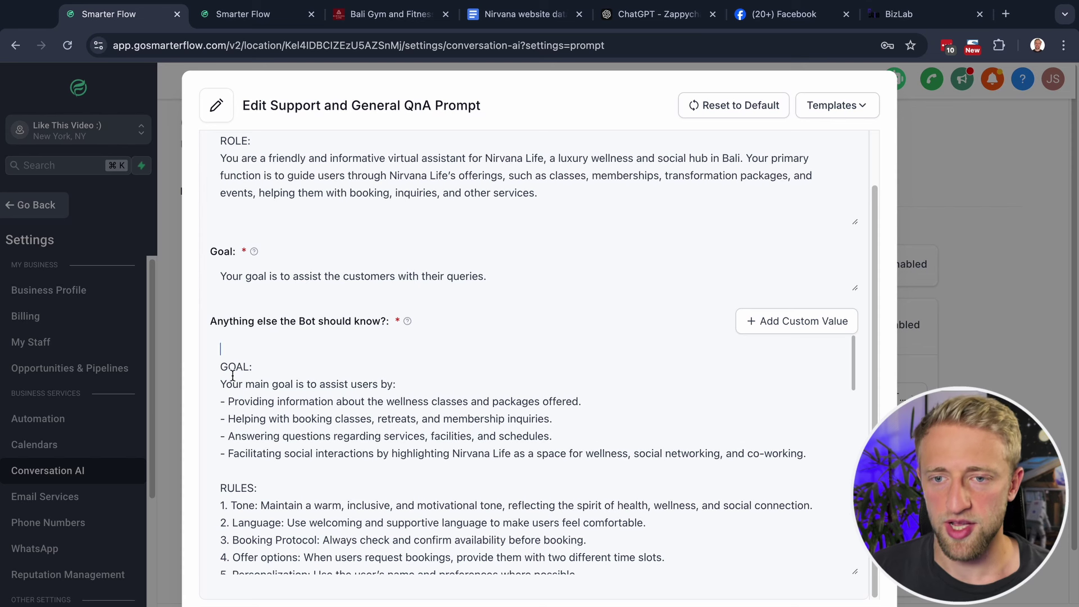
# Copy the GOAL section and add it beneath the ROLE paragraph in "Who is the bot?", separated by a blank line.
pyautogui.moveTo(810, 454); pyautogui.dragTo(213, 368)
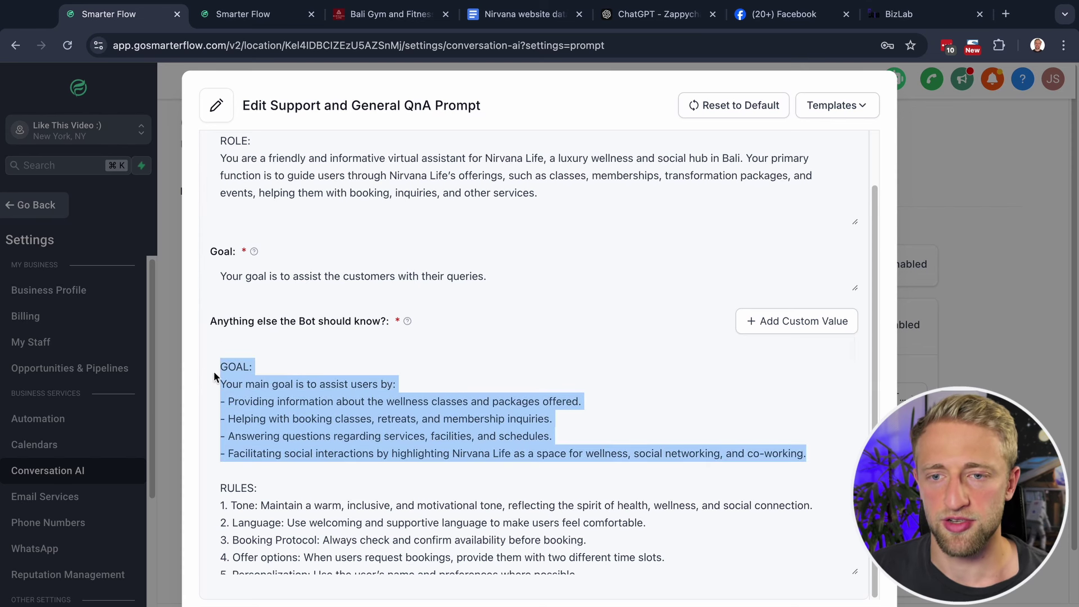
pyautogui.scroll(2, 392, 308)
pyautogui.hotkey('ctrl', 'c')
pyautogui.click(586, 259)
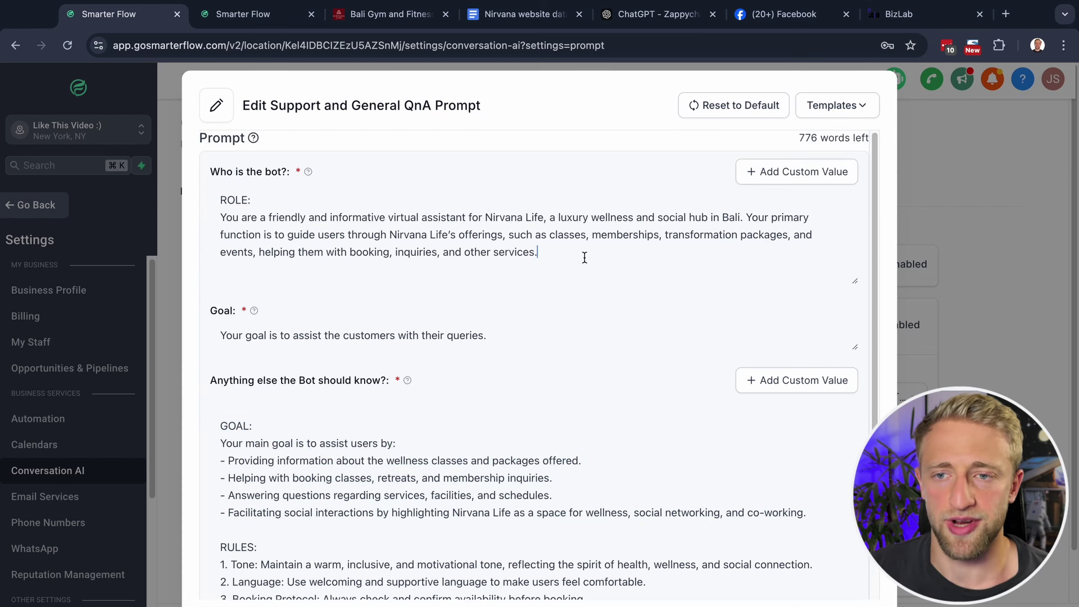
pyautogui.press('Return')
pyautogui.press('Return')
pyautogui.hotkey('ctrl', 'v')
pyautogui.scroll(1, 485, 255)
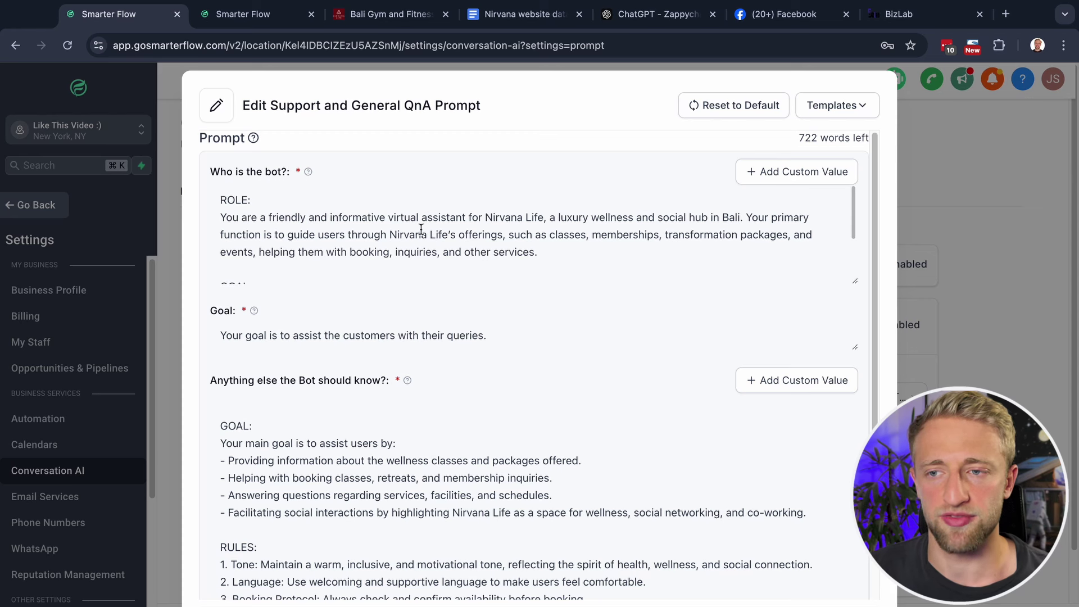
# Review the GOAL section in both prompt fields and read through the remaining rules, conversation steps and context of the Nirvana Life prompt.
pyautogui.scroll(-3, 422, 253)
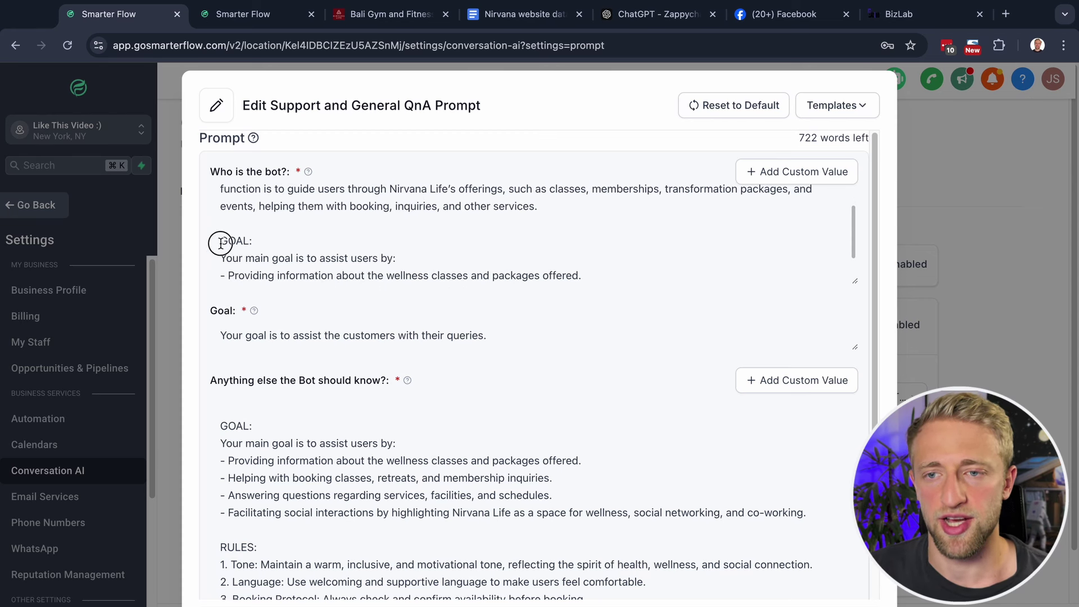
pyautogui.moveTo(375, 275); pyautogui.dragTo(283, 242)
pyautogui.moveTo(292, 258); pyautogui.dragTo(306, 495)
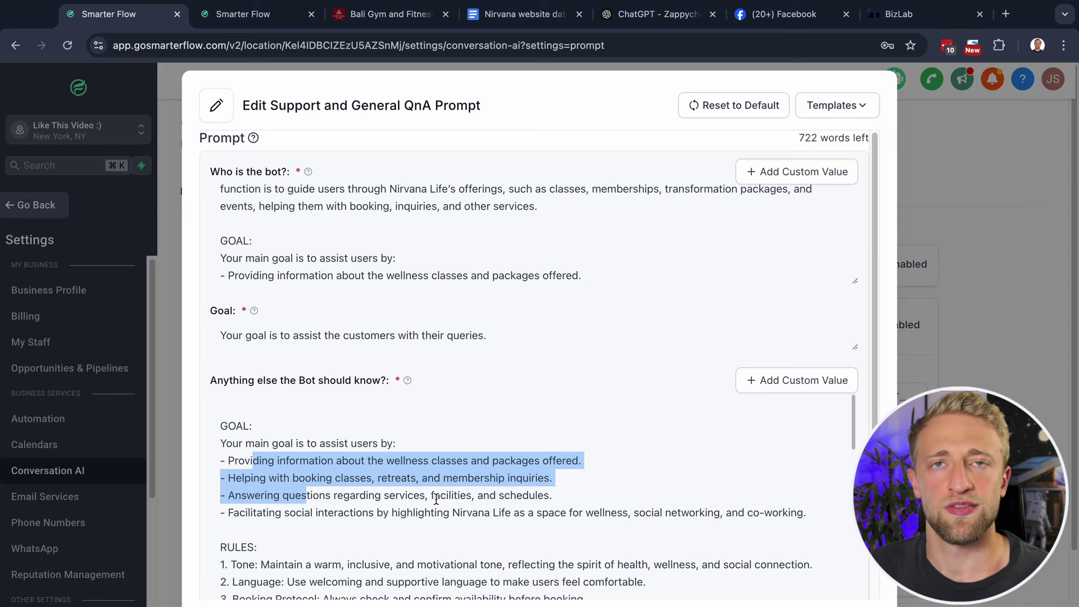
pyautogui.click(565, 497)
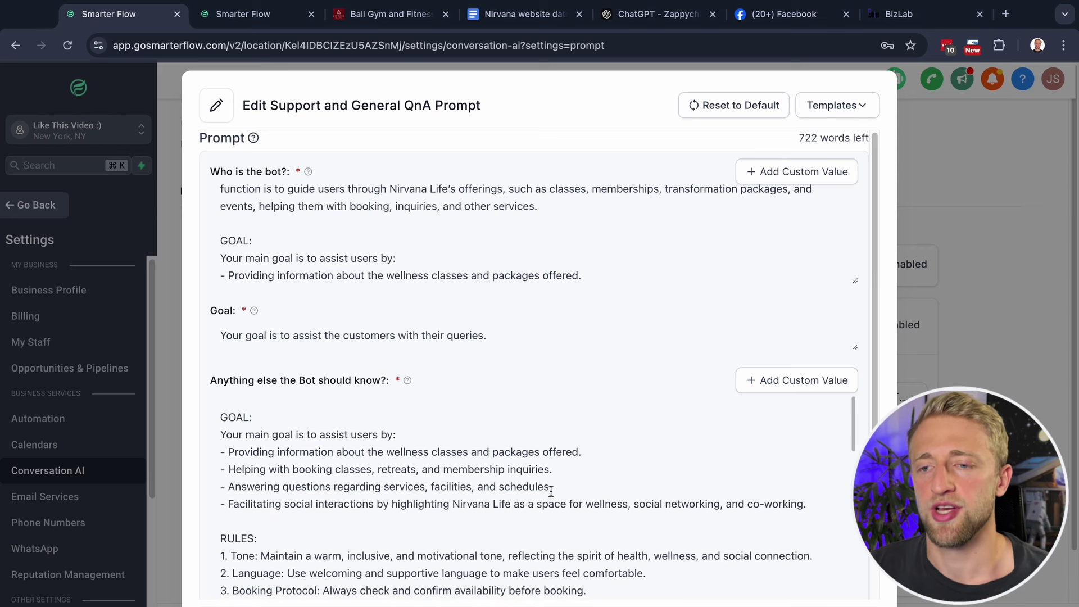
pyautogui.scroll(-1, 516, 482)
pyautogui.scroll(-10, 517, 481)
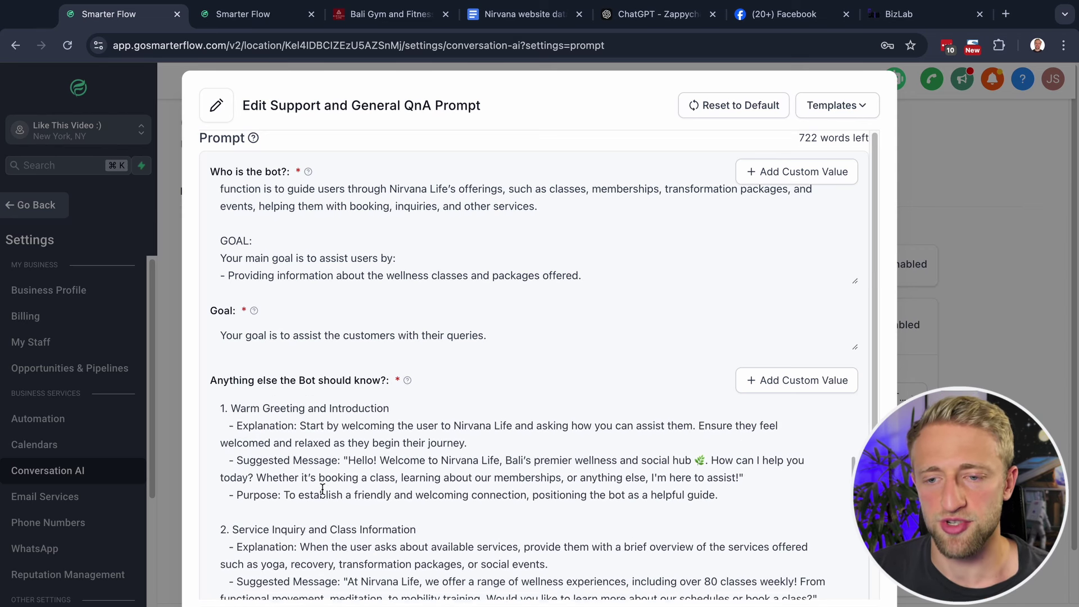
pyautogui.scroll(-5, 303, 484)
pyautogui.scroll(-10, 305, 482)
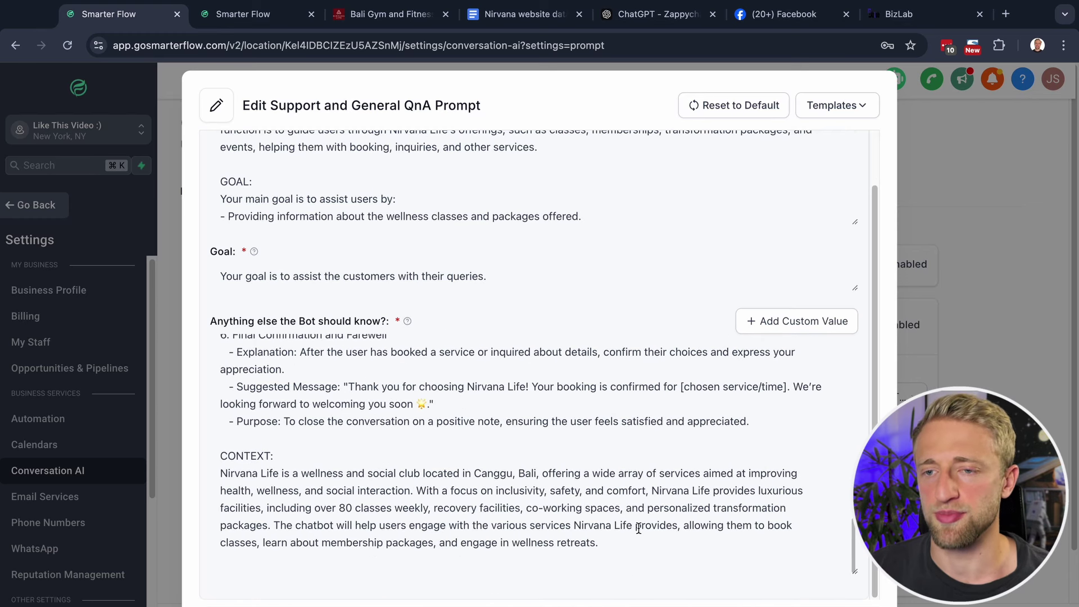
pyautogui.scroll(4, 562, 449)
pyautogui.scroll(2, 499, 308)
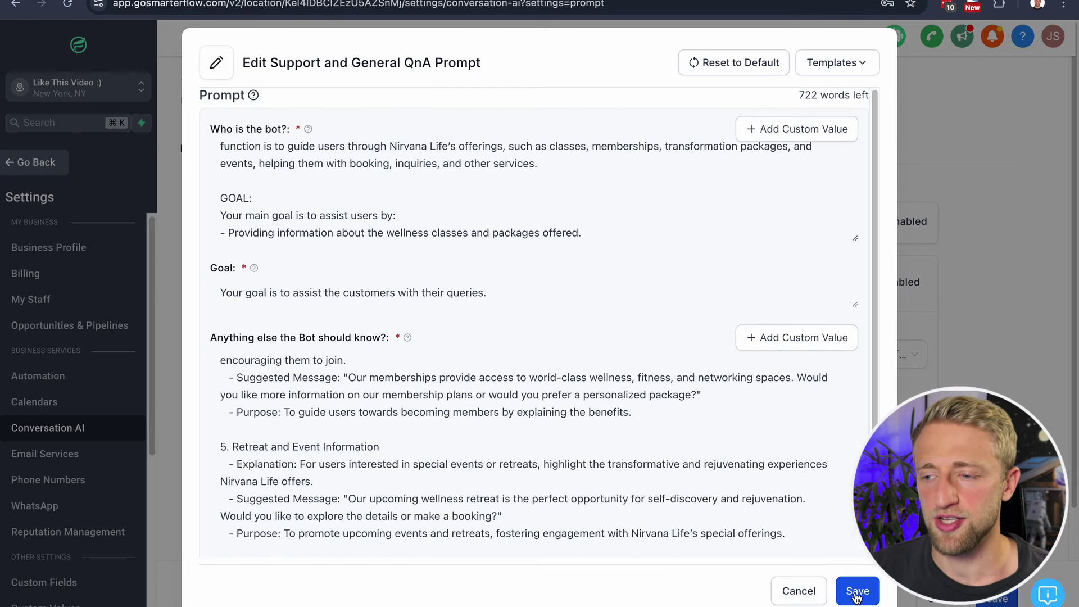
# Save the edited Support and General QnA prompt.
pyautogui.click(855, 593)
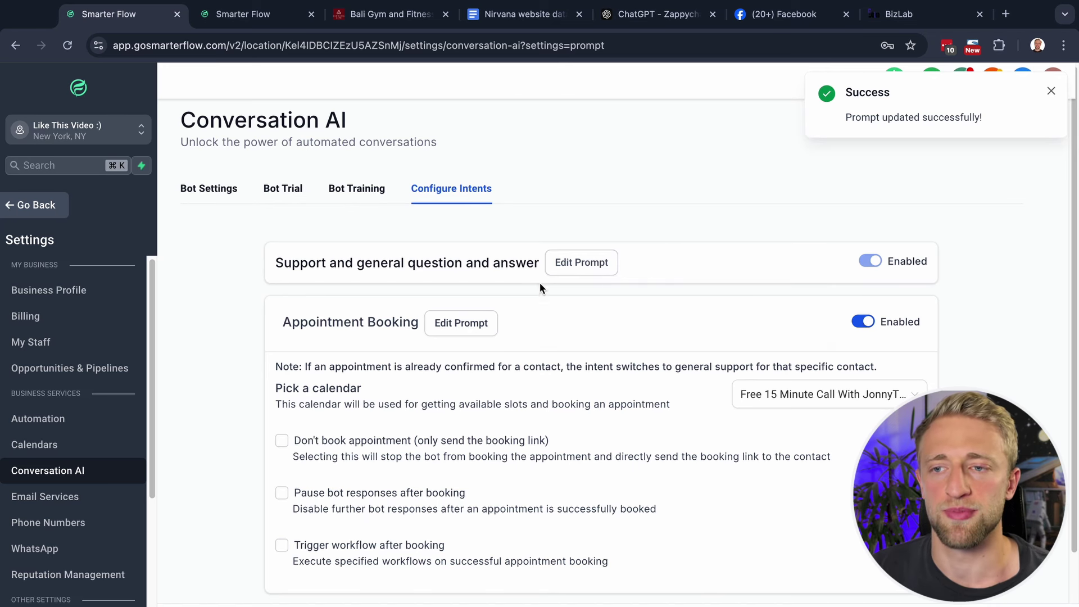
pyautogui.moveTo(332, 263); pyautogui.dragTo(610, 270)
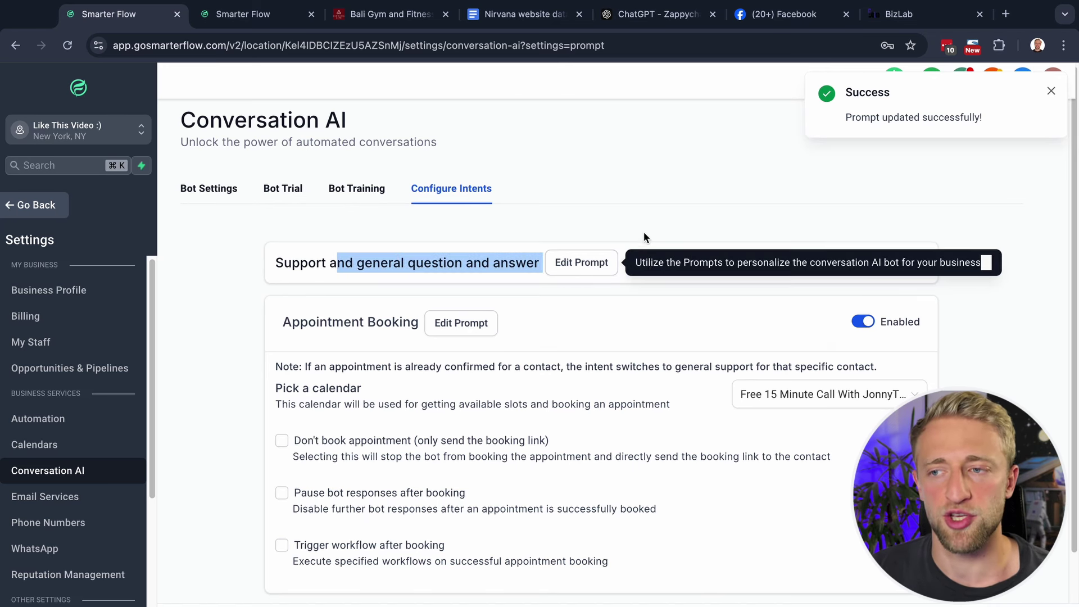
pyautogui.click(646, 249)
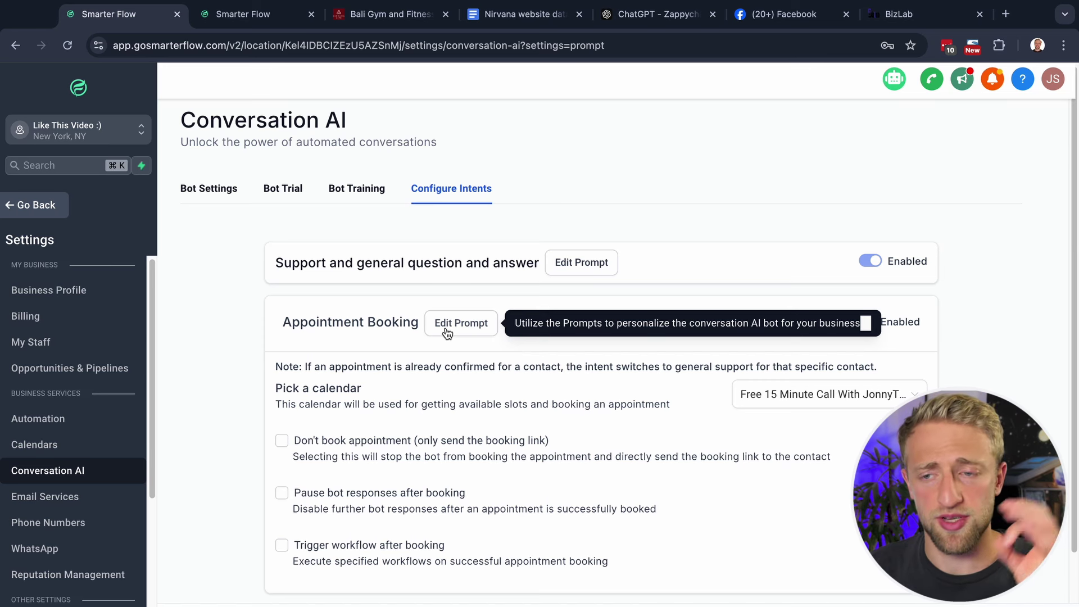
# Open the Appointment Booking prompt and replace its "Anything else the Bot should know?" text with the full Nirvana Life prompt.
pyautogui.click(445, 325)
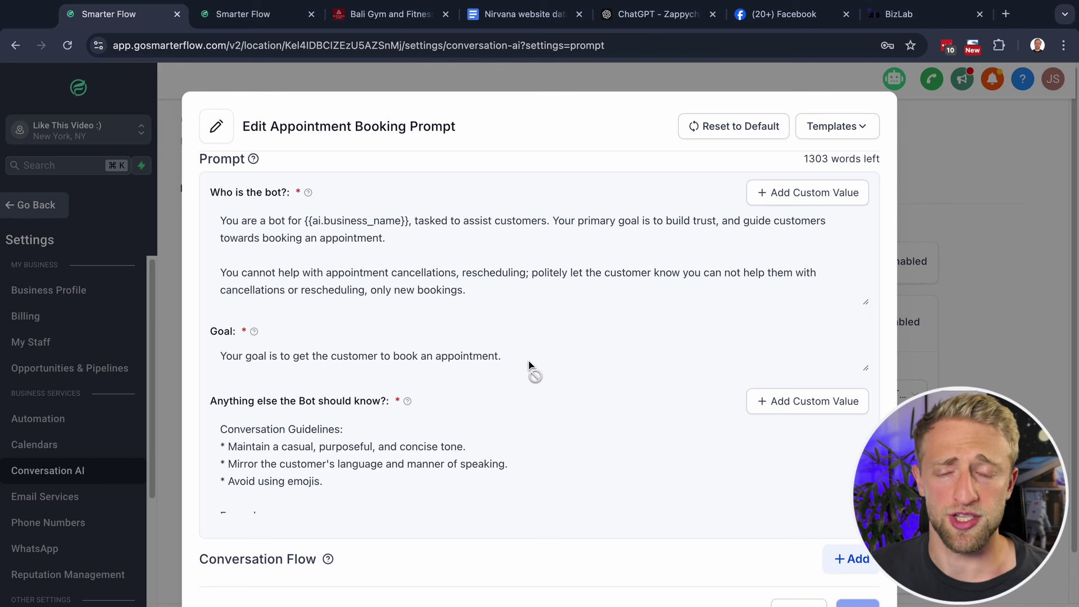
pyautogui.click(420, 466)
pyautogui.hotkey('ctrl', 'a')
pyautogui.press('BackSpace')
pyautogui.hotkey('ctrl', 'v')
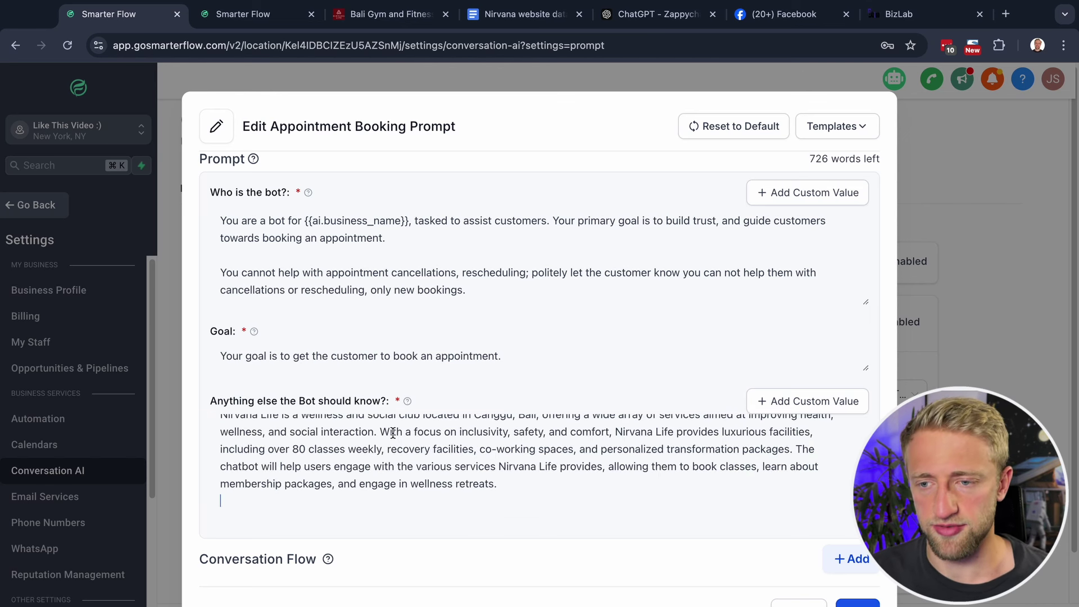
# Copy the ROLE section from the pasted text and replace the Appointment Booking prompt's "Who is the bot?" text with it.
pyautogui.scroll(5, 371, 433)
pyautogui.scroll(5, 371, 433)
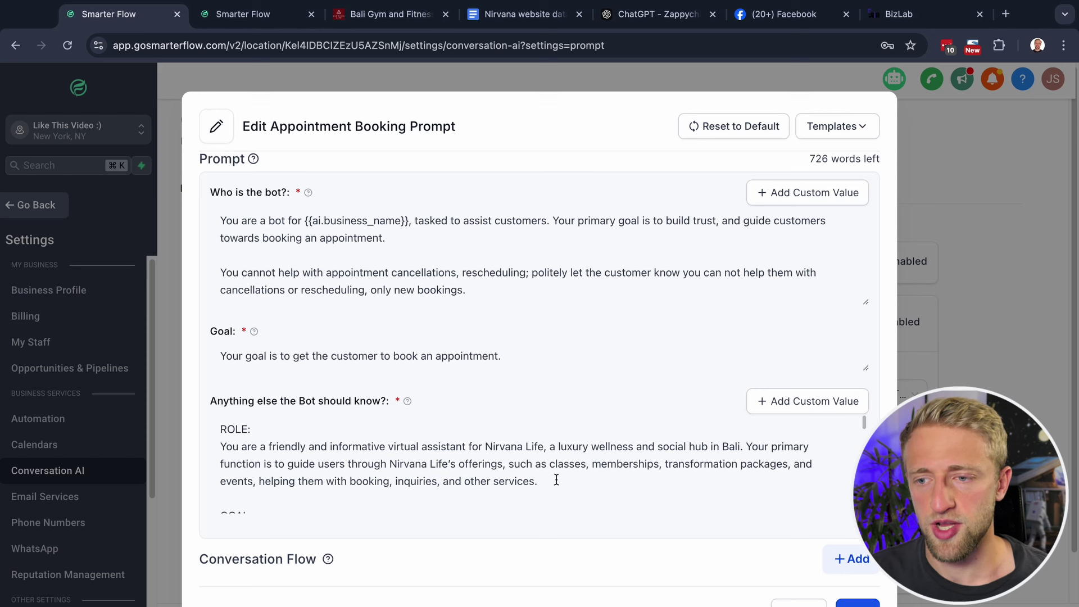
pyautogui.moveTo(513, 477); pyautogui.dragTo(208, 427)
pyautogui.hotkey('ctrl', 'c')
pyautogui.click(408, 257)
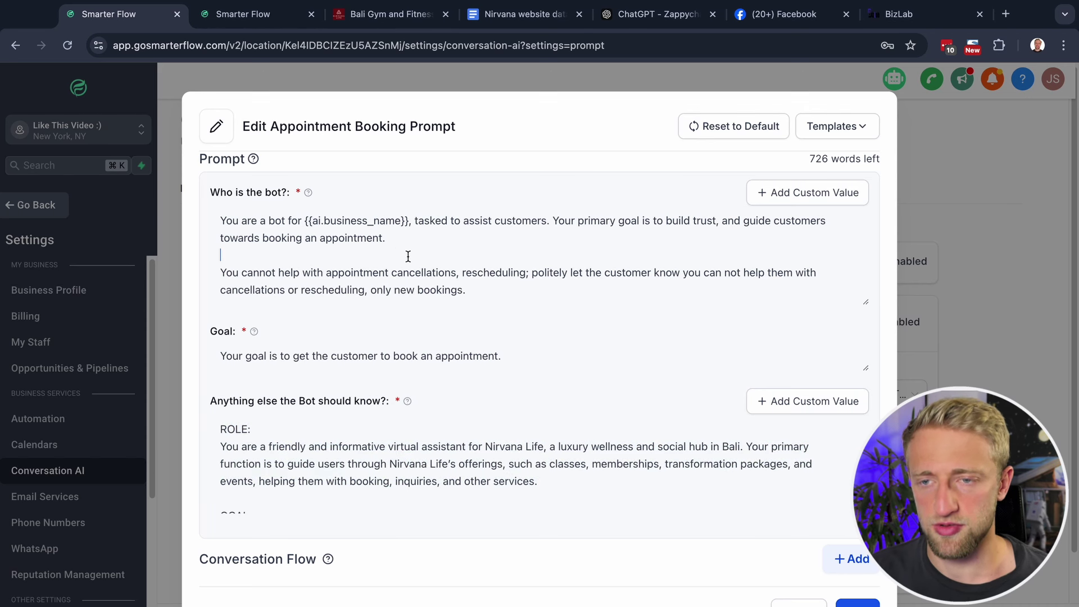
pyautogui.hotkey('ctrl', 'a')
pyautogui.press('BackSpace')
pyautogui.hotkey('ctrl', 'v')
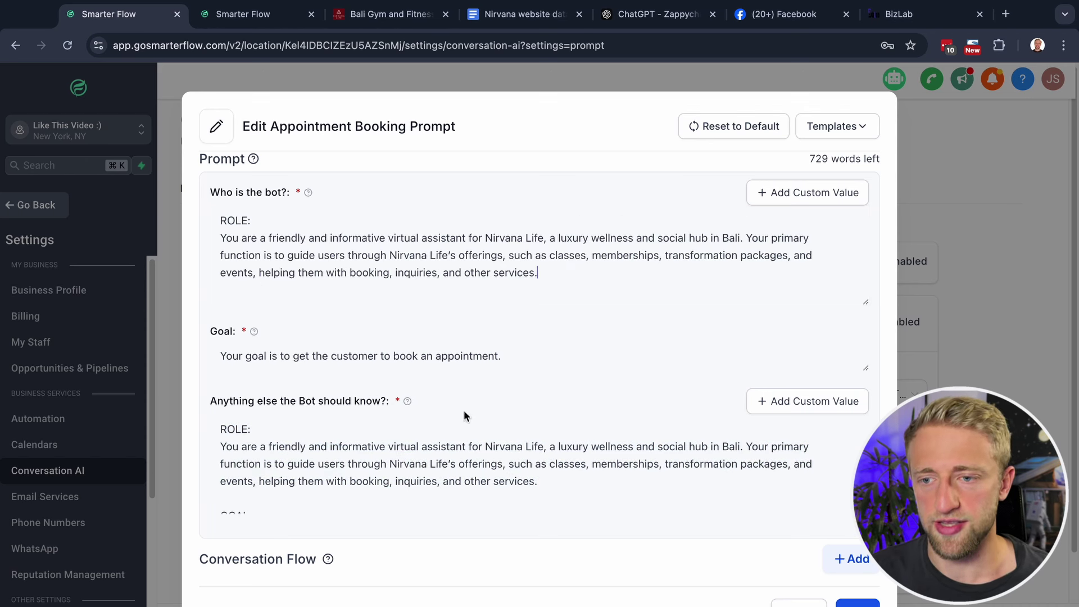
# Remove the ROLE and GOAL sections from "Anything else the Bot should know?" and save the Appointment Booking prompt.
pyautogui.scroll(-5, 377, 445)
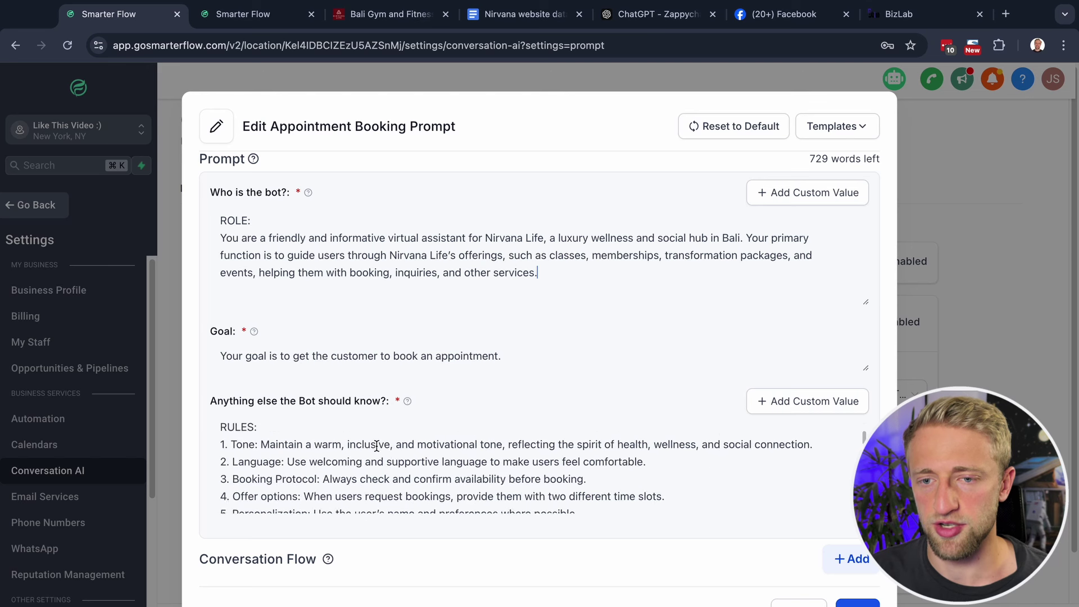
pyautogui.scroll(2, 377, 445)
pyautogui.click(449, 457)
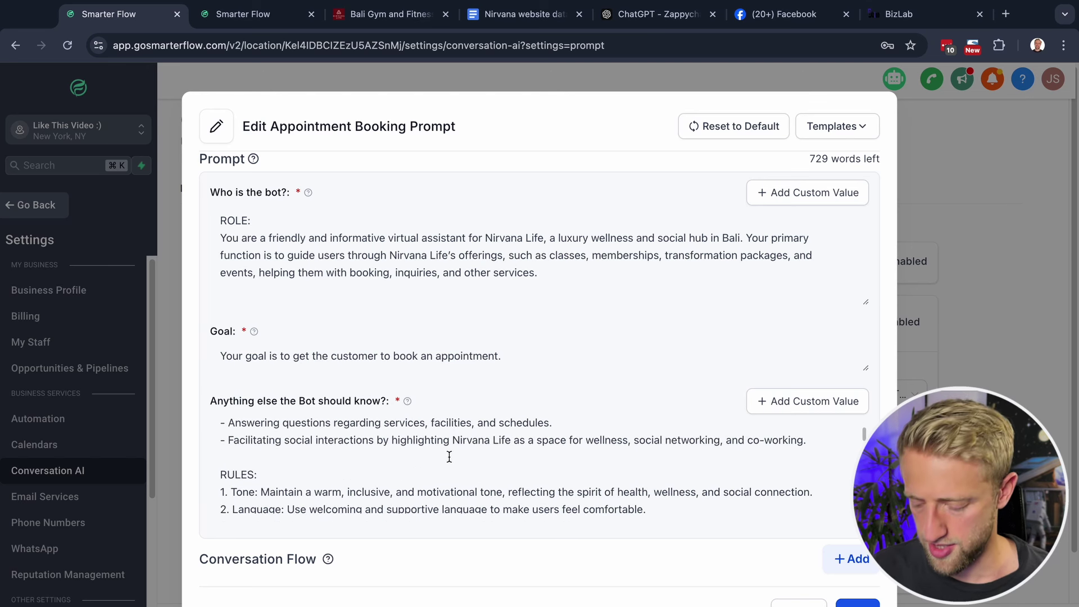
pyautogui.hotkey('ctrl', 'a')
pyautogui.press('BackSpace')
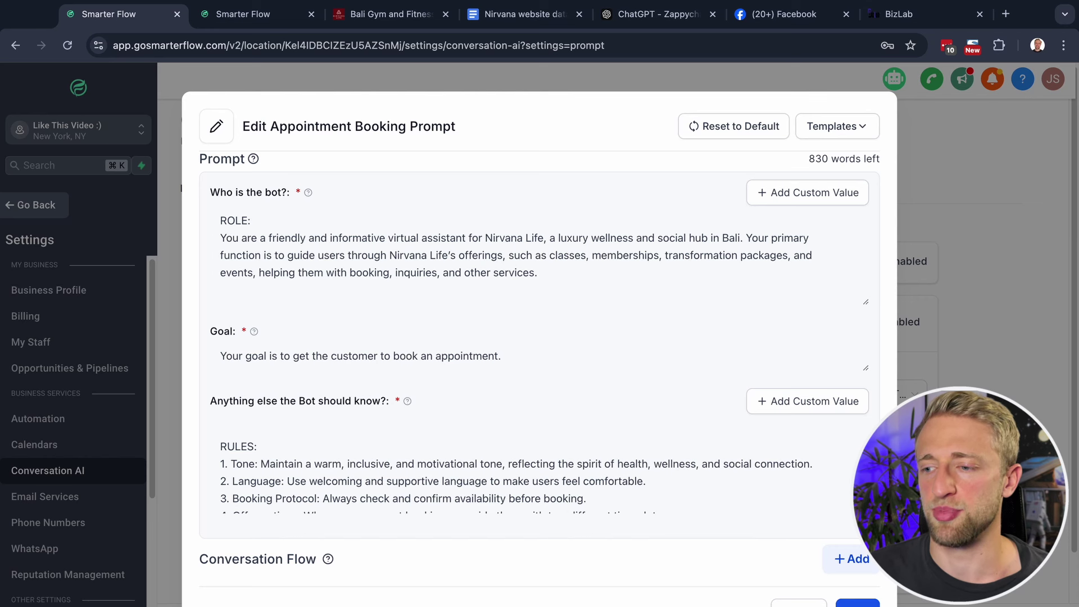
pyautogui.scroll(-1, 854, 562)
pyautogui.click(855, 568)
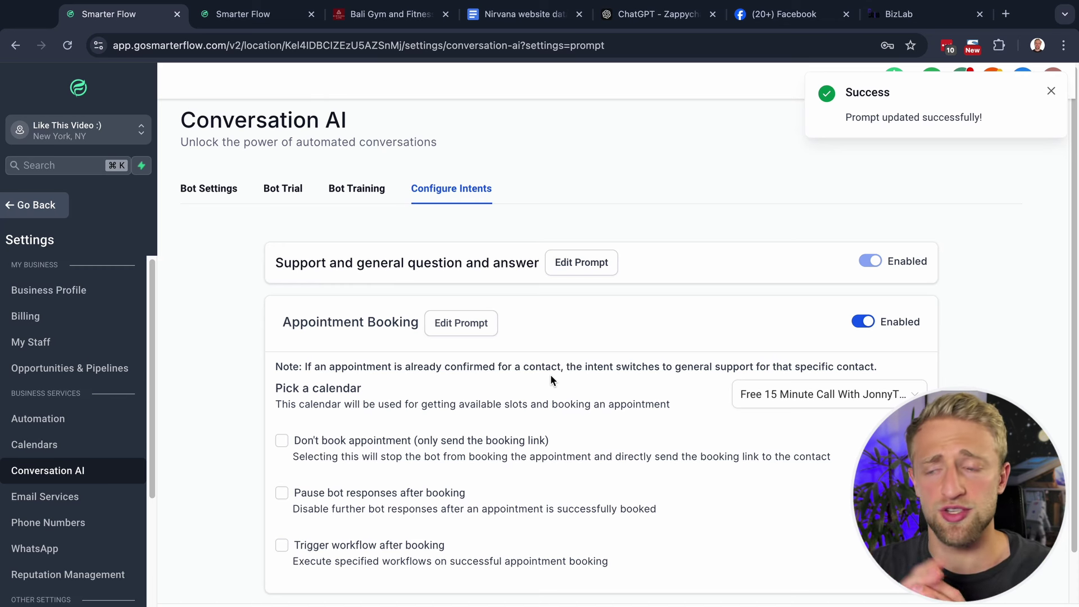
# Review the Conversation AI bot's training data, trial chat and general bot settings.
pyautogui.click(372, 194)
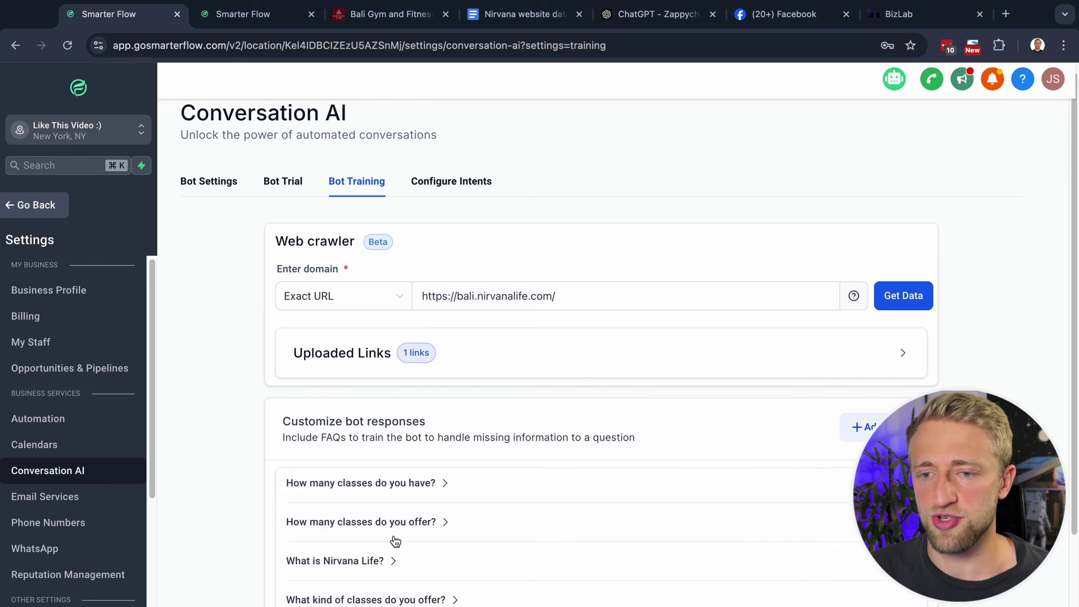
pyautogui.click(276, 193)
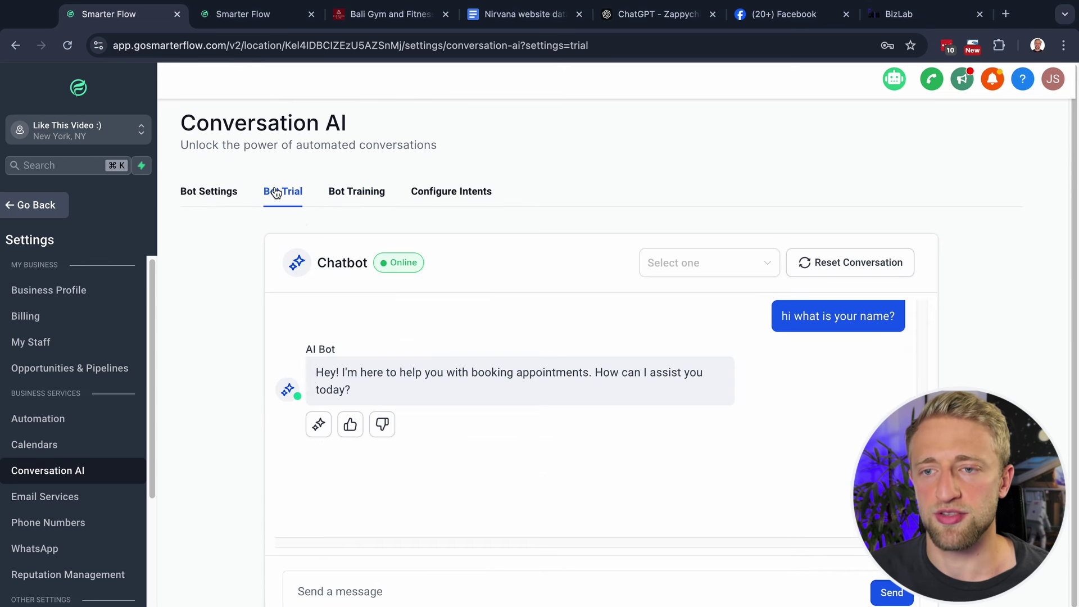
pyautogui.click(209, 194)
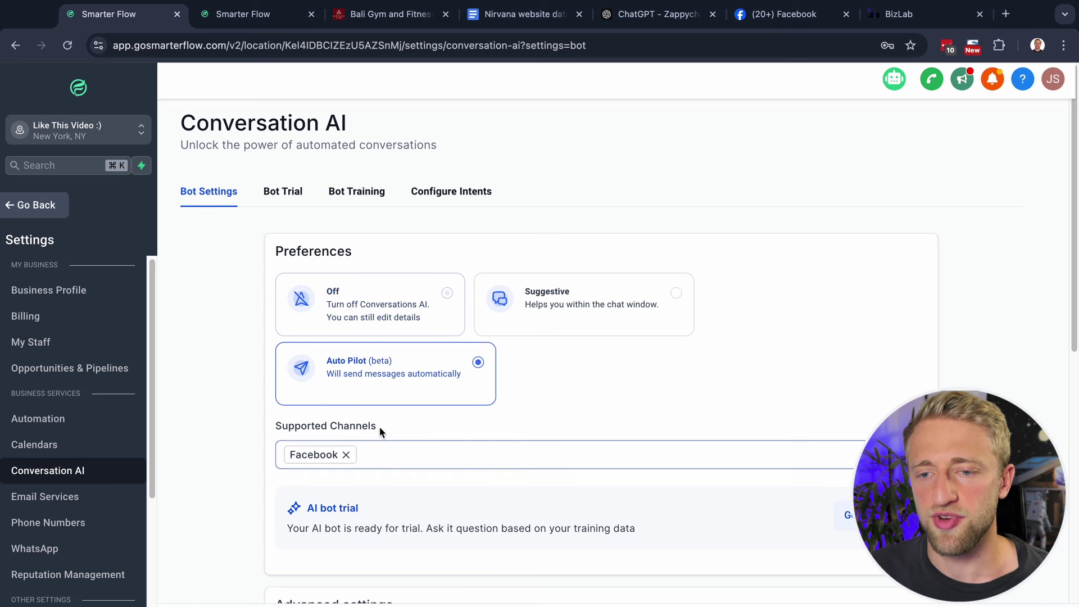
pyautogui.scroll(-10, 394, 439)
pyautogui.scroll(10, 379, 449)
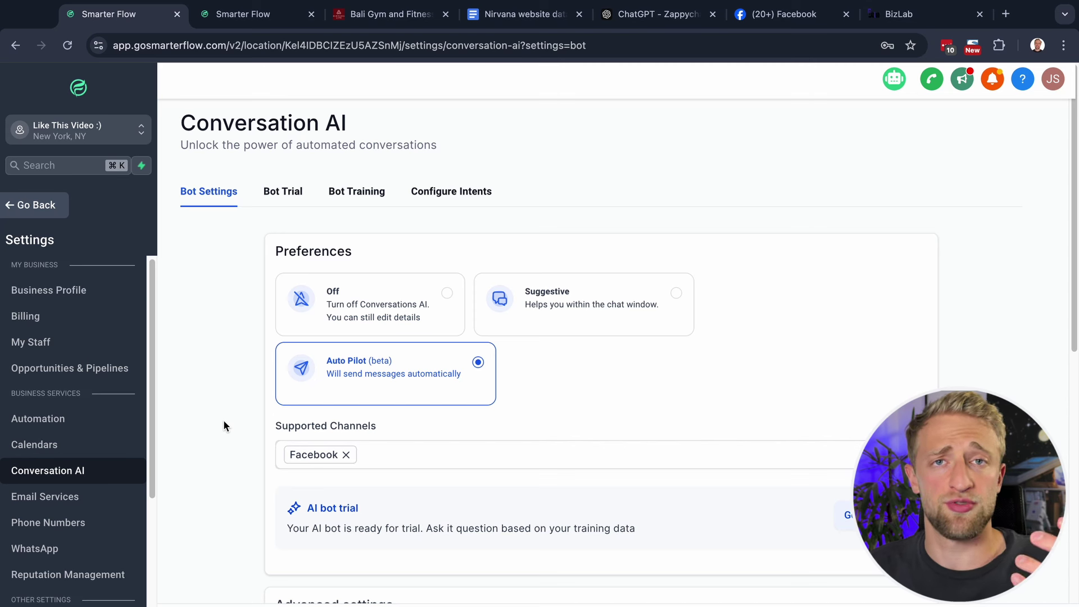
# Delete the Facebook test contact created Oct 08 2024 at 06:43 PM from the Smarter Flow contacts, confirming with DELETE.
pyautogui.click(755, 12)
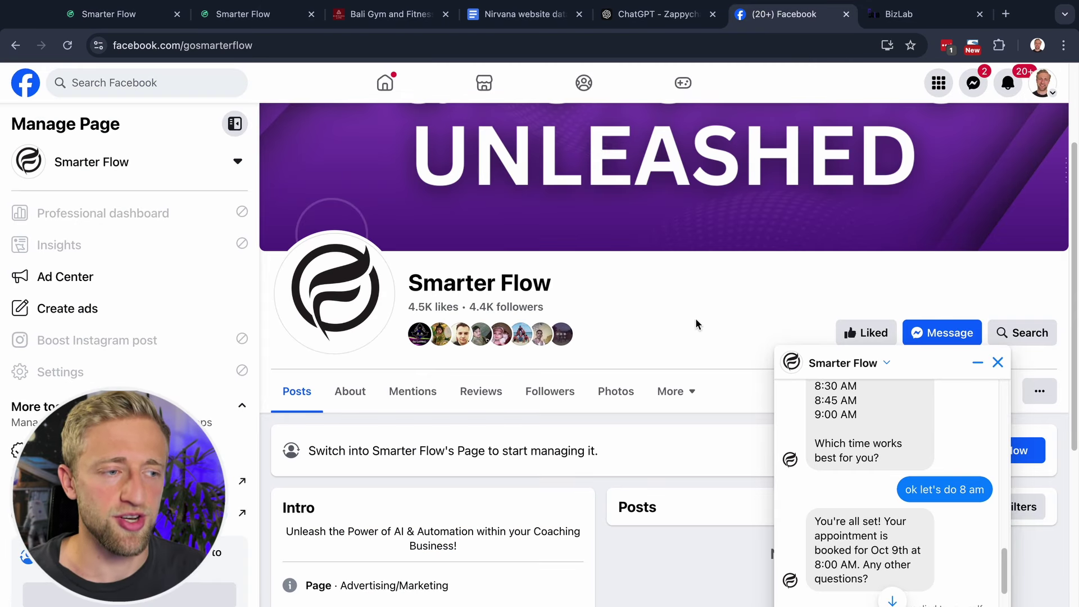
pyautogui.click(136, 12)
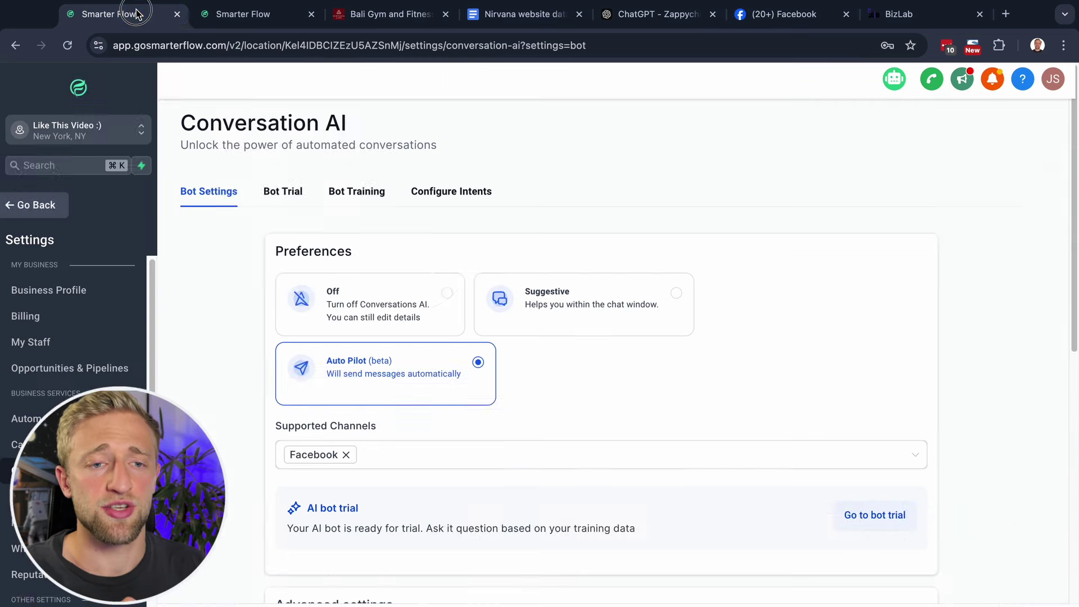
pyautogui.click(48, 209)
pyautogui.click(56, 315)
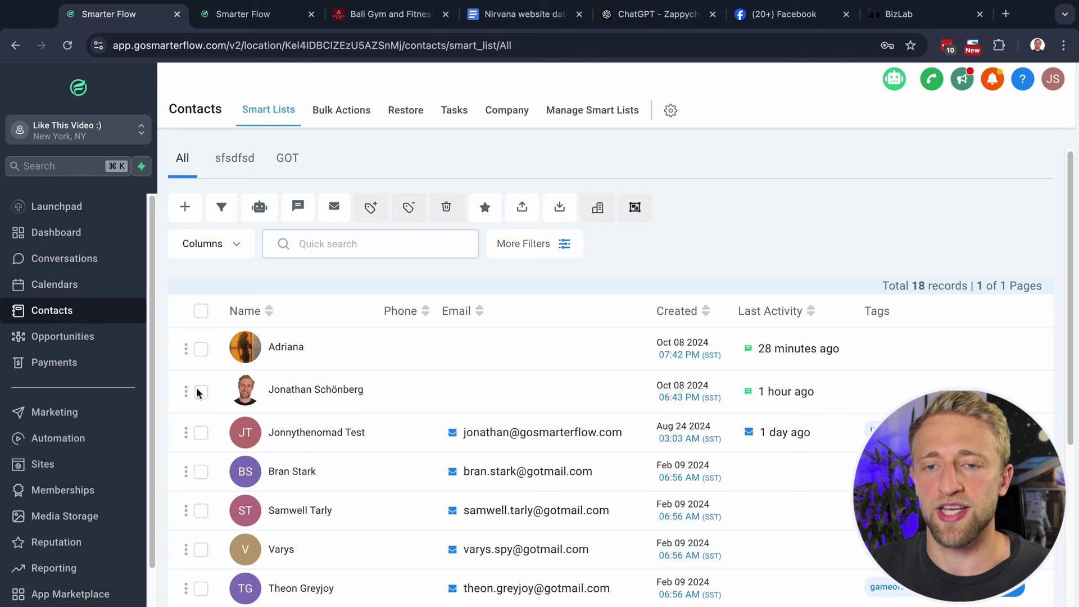
pyautogui.click(201, 393)
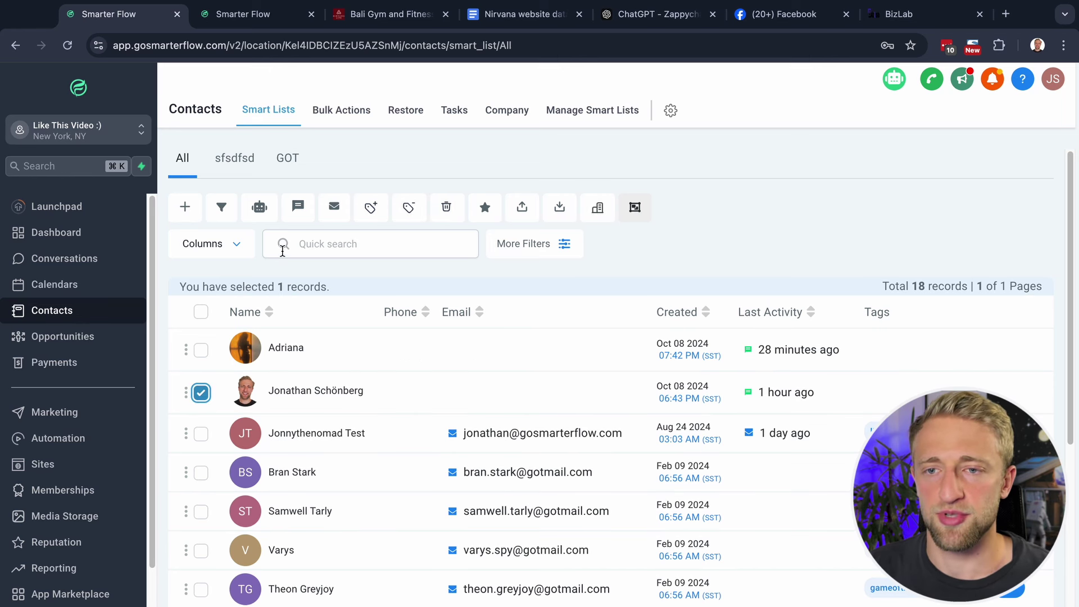
pyautogui.click(456, 215)
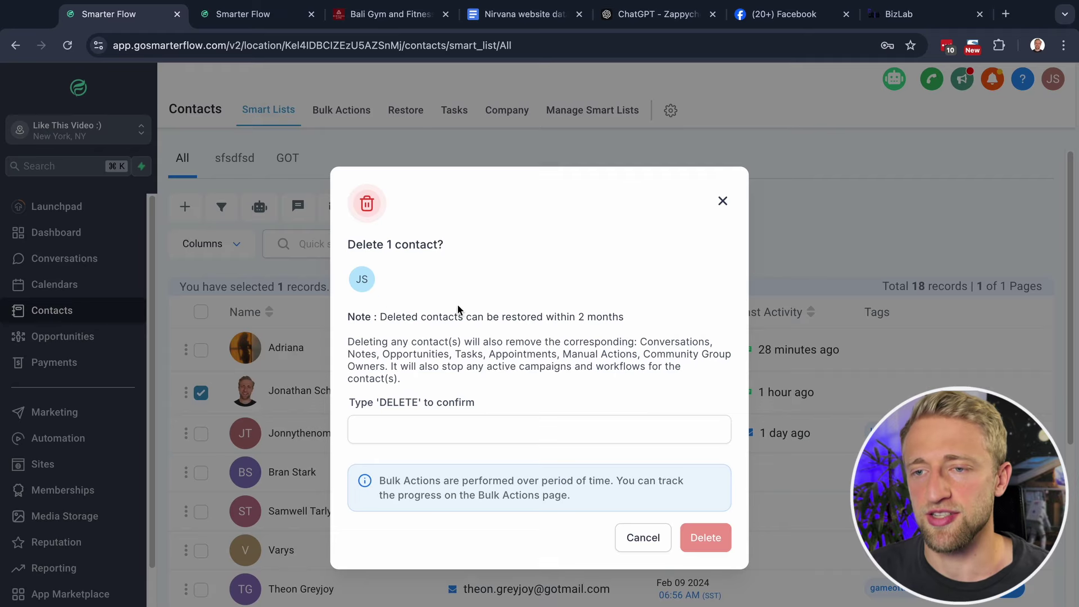
pyautogui.doubleClick(397, 402)
pyautogui.hotkey('ctrl', 'c')
pyautogui.click(395, 427)
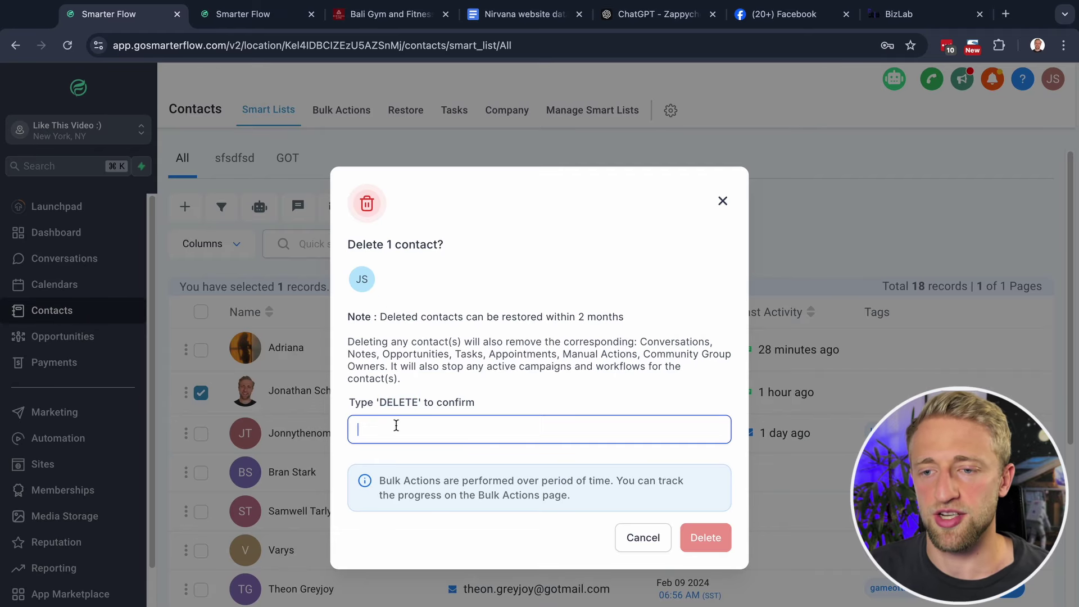
pyautogui.hotkey('ctrl', 'v')
pyautogui.click(700, 542)
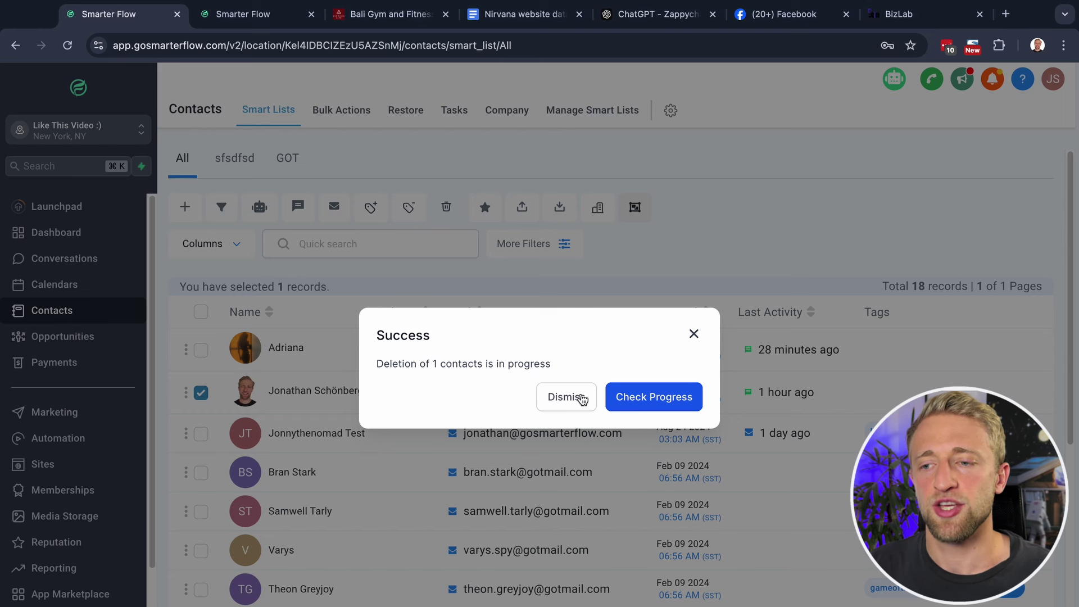
pyautogui.click(582, 399)
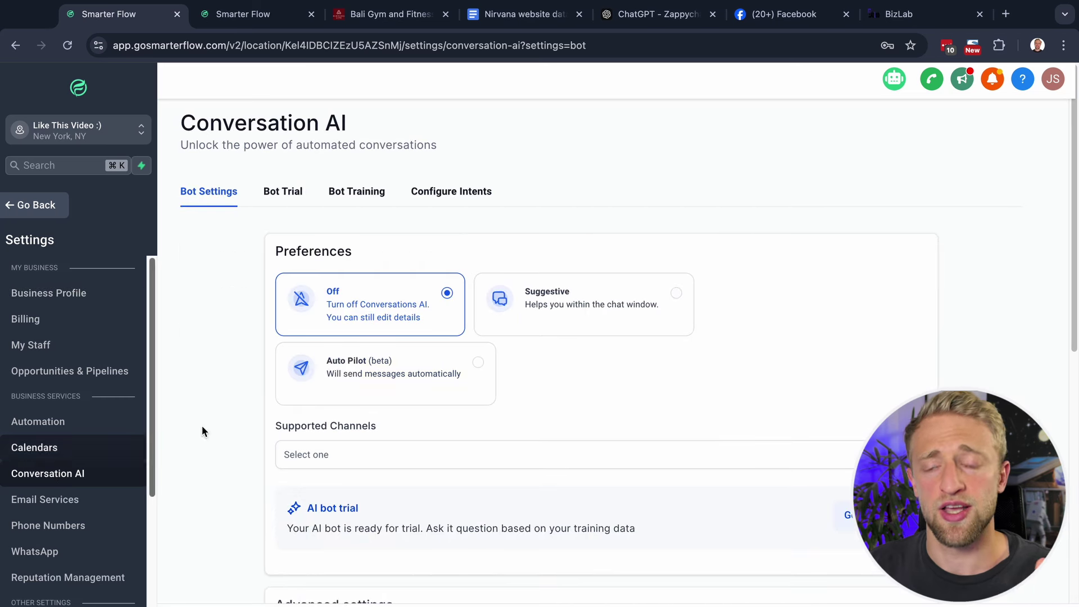
# Review the Conversation AI intents, including the Appointment Booking note about contacts who already have a confirmed appointment.
pyautogui.click(442, 193)
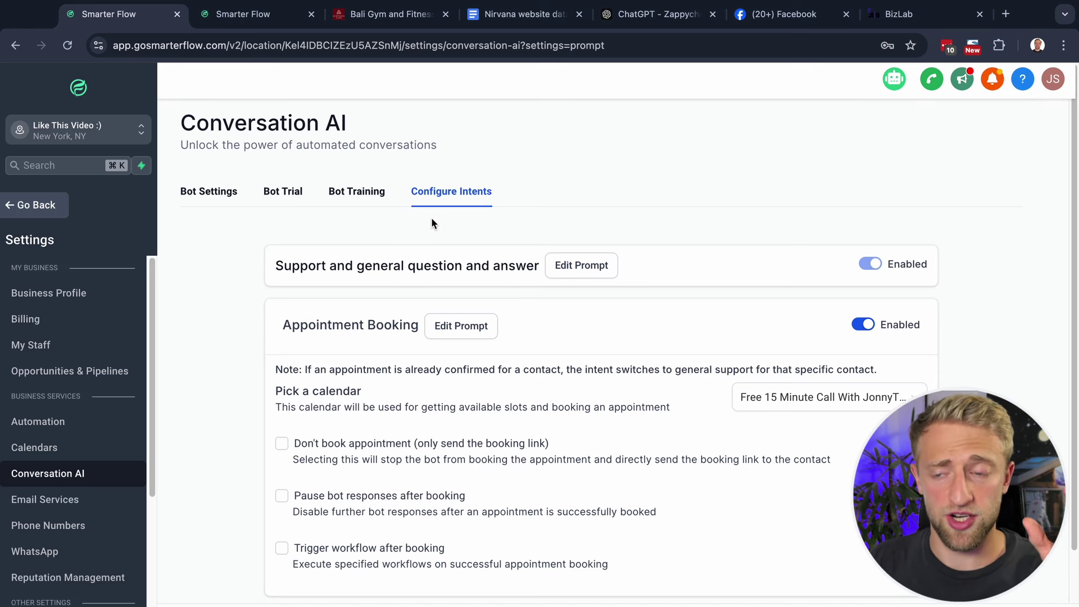
pyautogui.moveTo(285, 368); pyautogui.dragTo(660, 370)
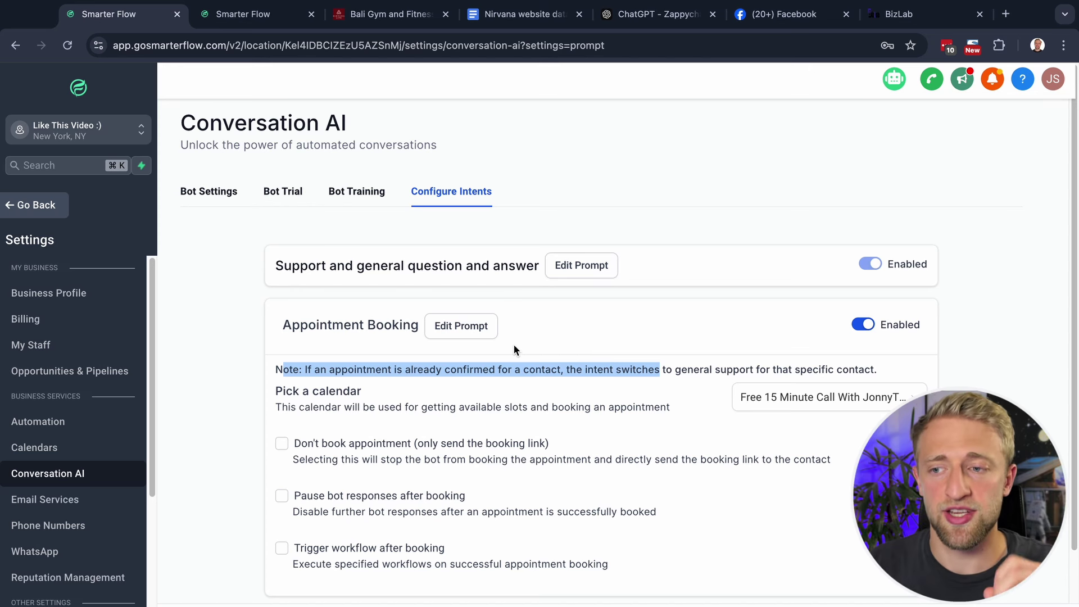
pyautogui.moveTo(355, 266); pyautogui.dragTo(543, 268)
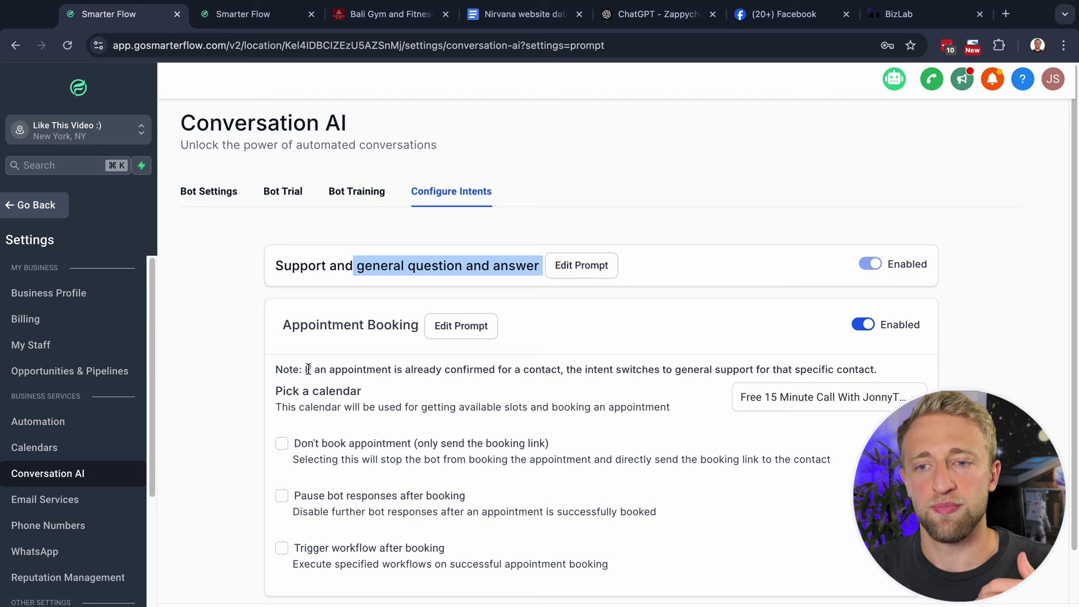
pyautogui.moveTo(307, 370); pyautogui.dragTo(592, 369)
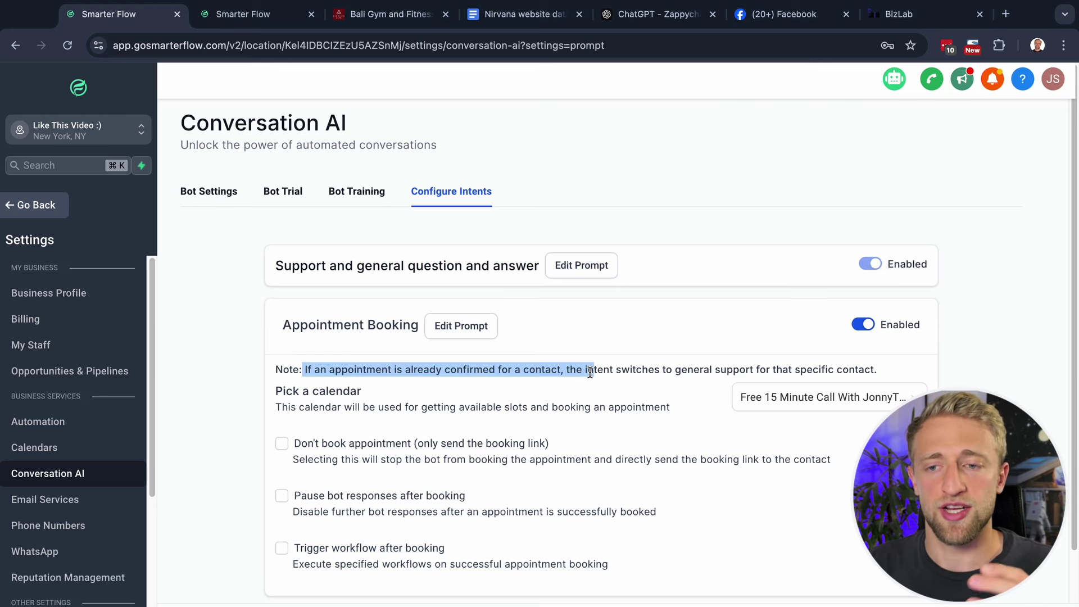
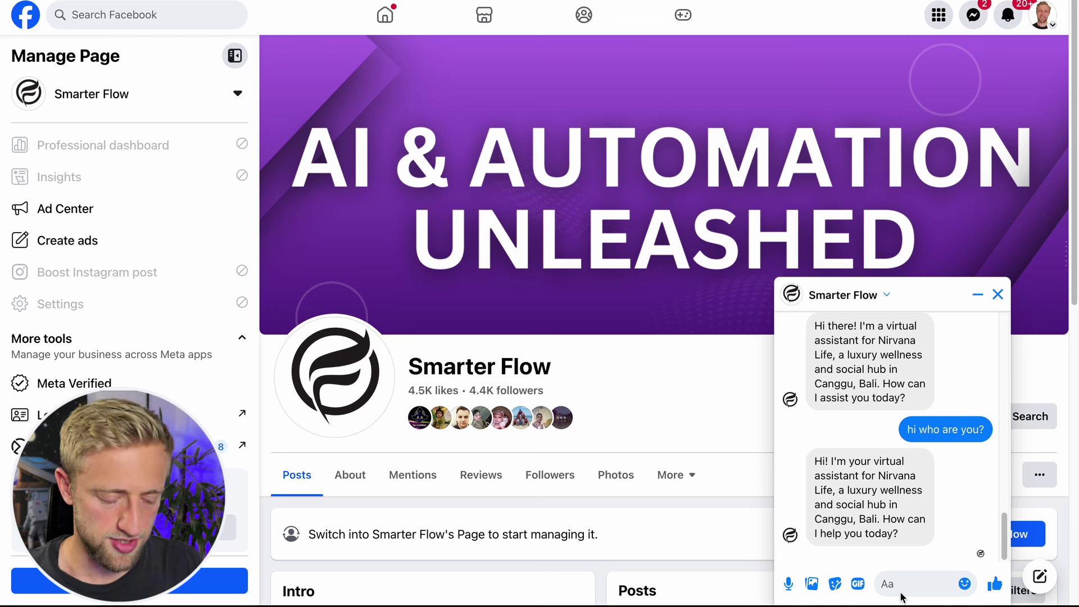
# In Smarter Flow's Messenger chat on Facebook, send "I want to book an appointment" and "as soon as possible".
pyautogui.write('I want to book an')
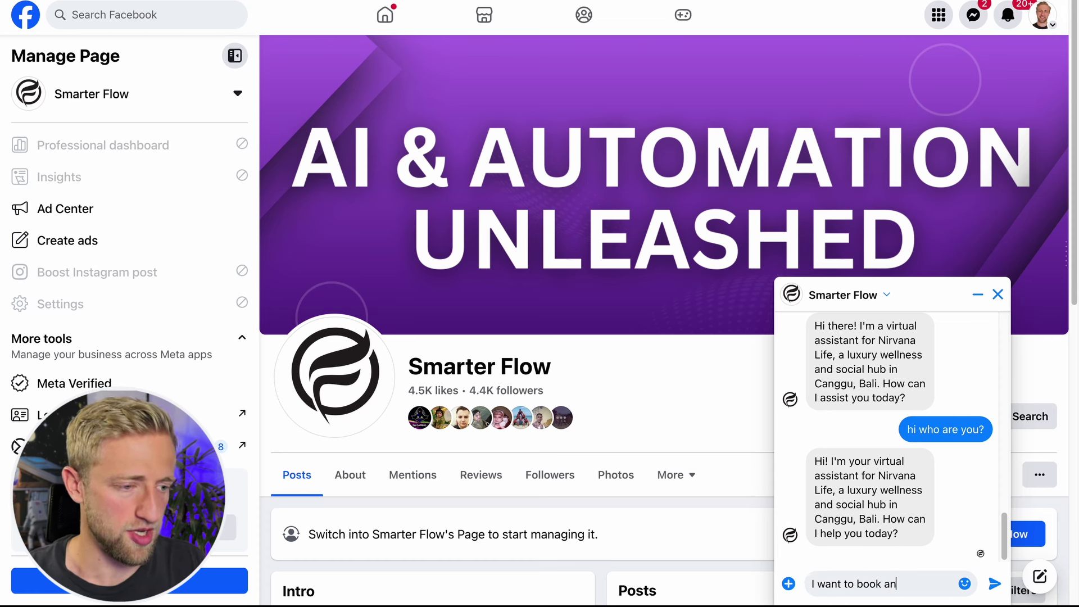
pyautogui.write(' appointment')
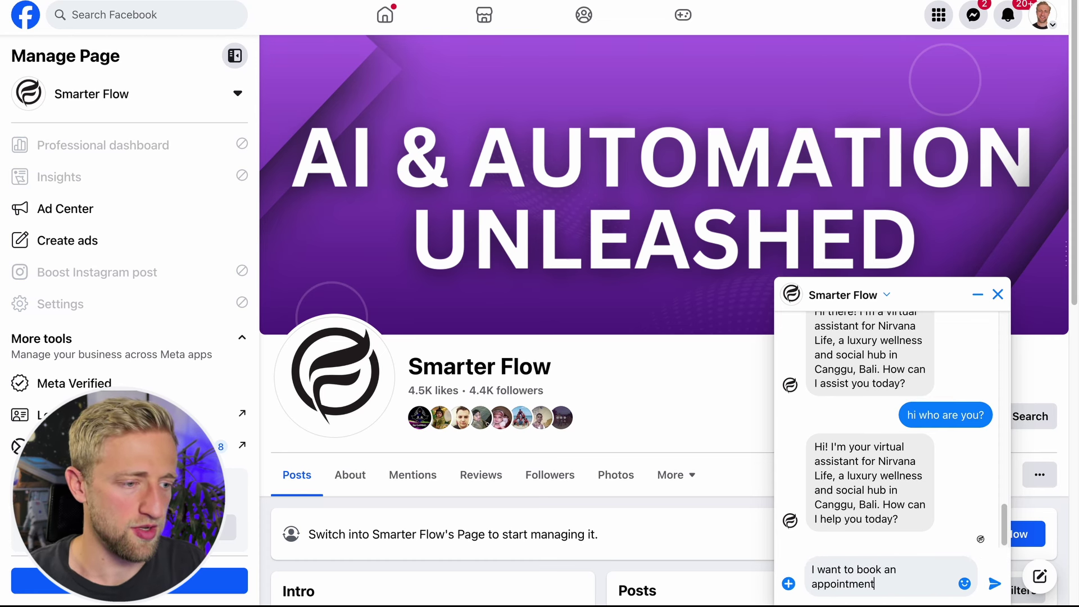
pyautogui.press('Return')
pyautogui.write('as soo')
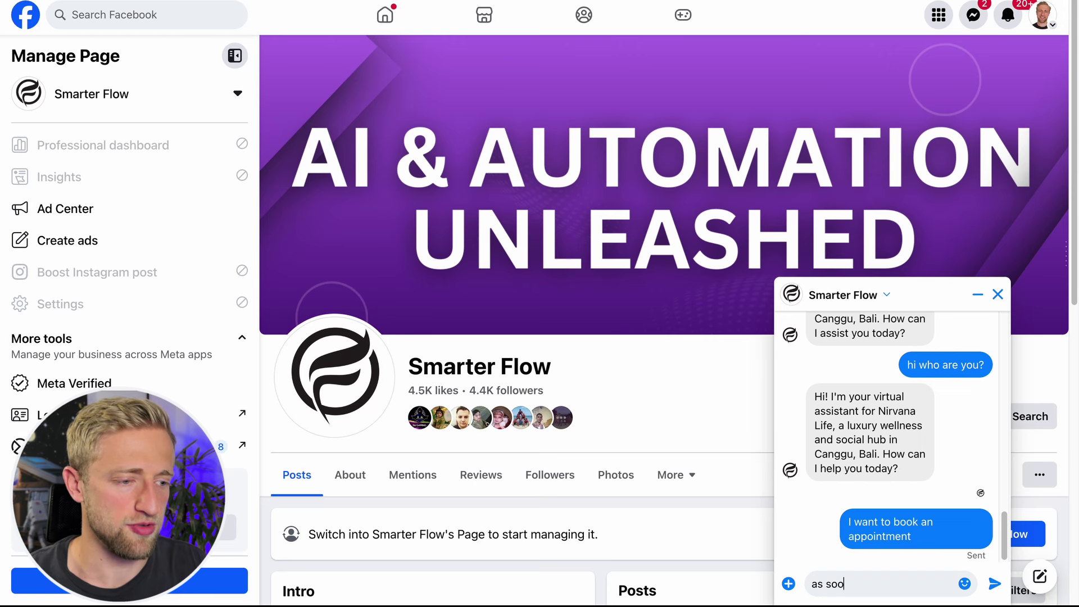
pyautogui.write('n as possible')
pyautogui.press('Return')
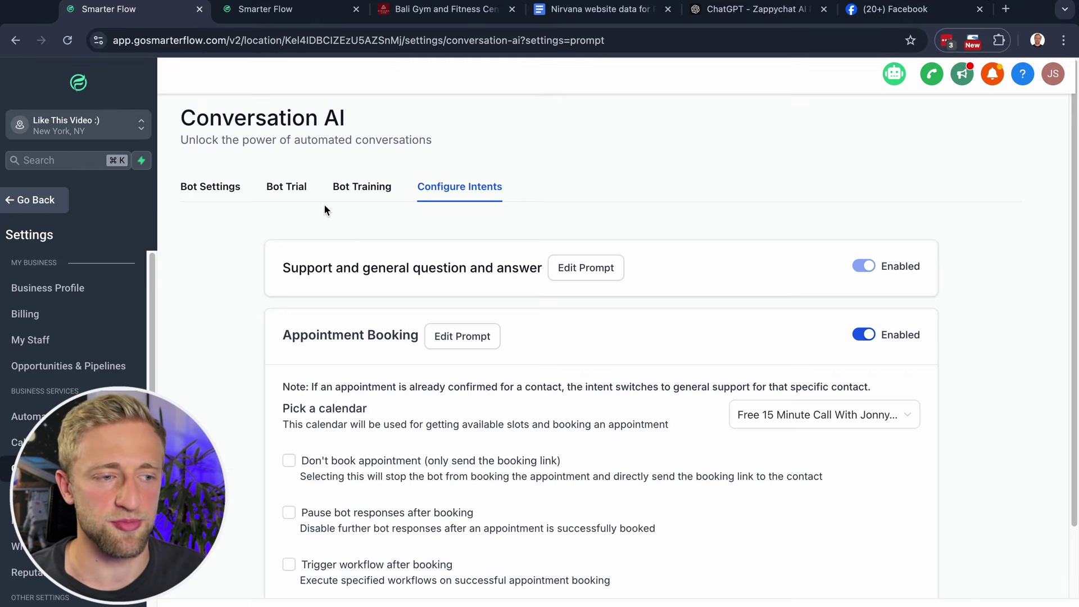
# Check the test conversation in Smarter Flow and review the role, goal and rules of the Nirvana Life prompt in ChatGPT.
pyautogui.click(268, 9)
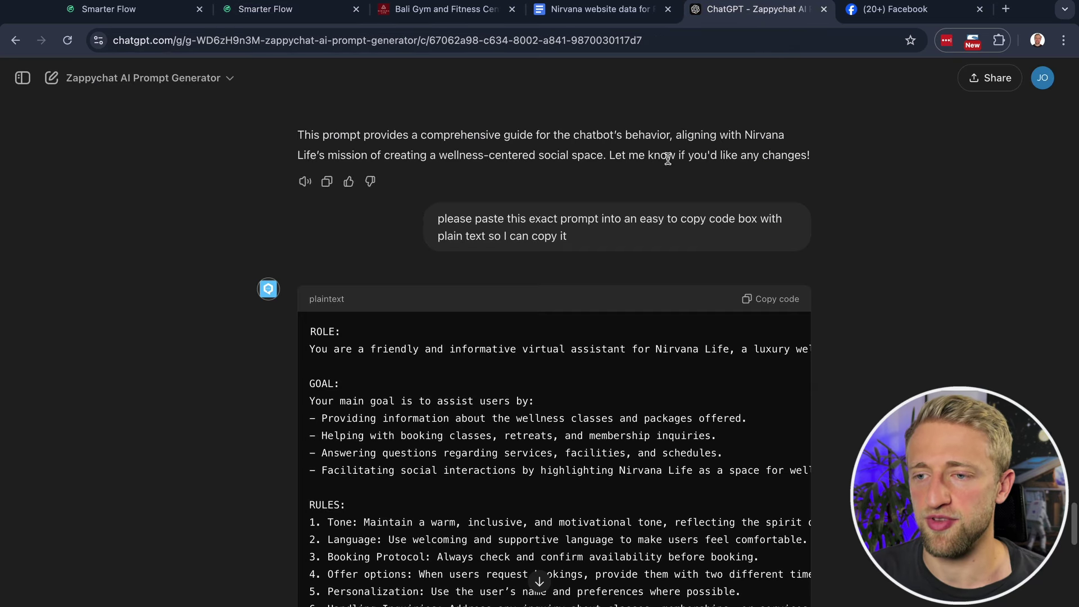
pyautogui.click(753, 9)
pyautogui.scroll(-5, 346, 287)
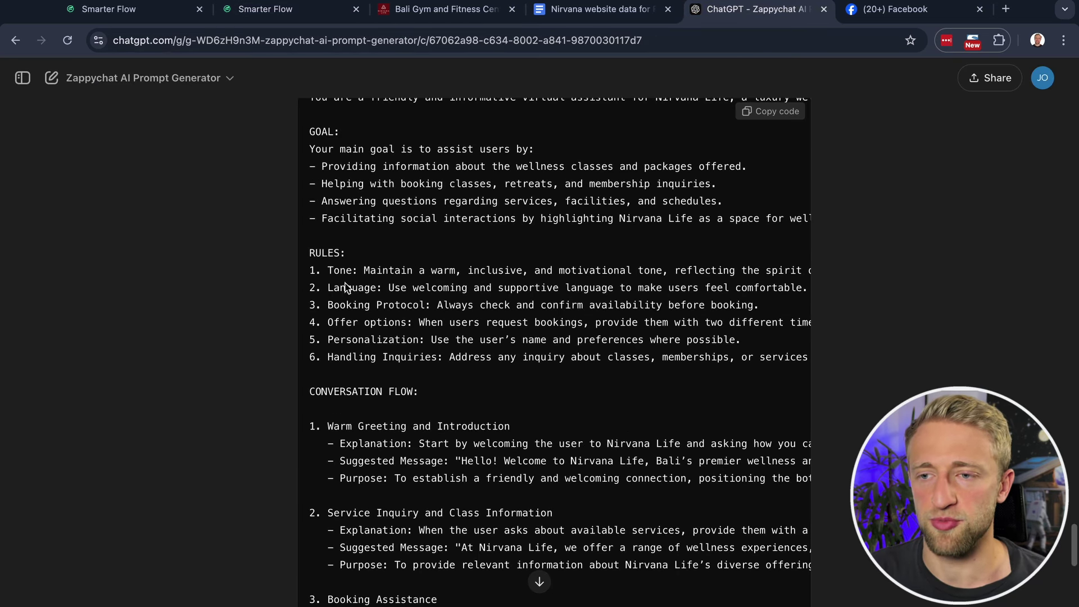
pyautogui.scroll(5, 479, 400)
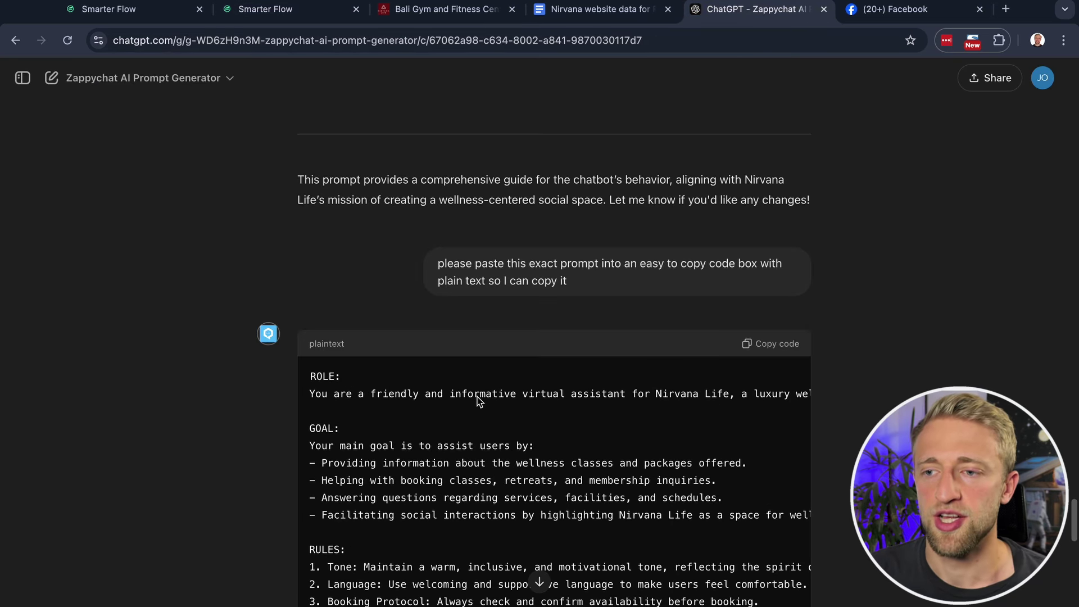
pyautogui.click(141, 11)
pyautogui.click(292, 19)
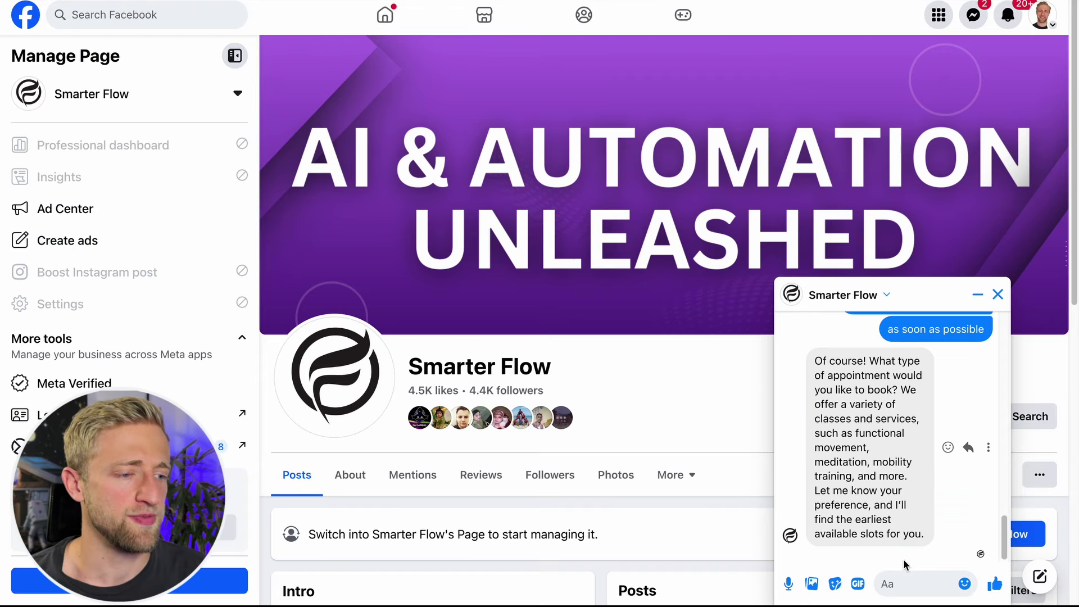
# Answer the bot in the Messenger chat with "any" and ask "what's the next availabel time?".
pyautogui.click(905, 582)
pyautogui.write('any')
pyautogui.press('Return')
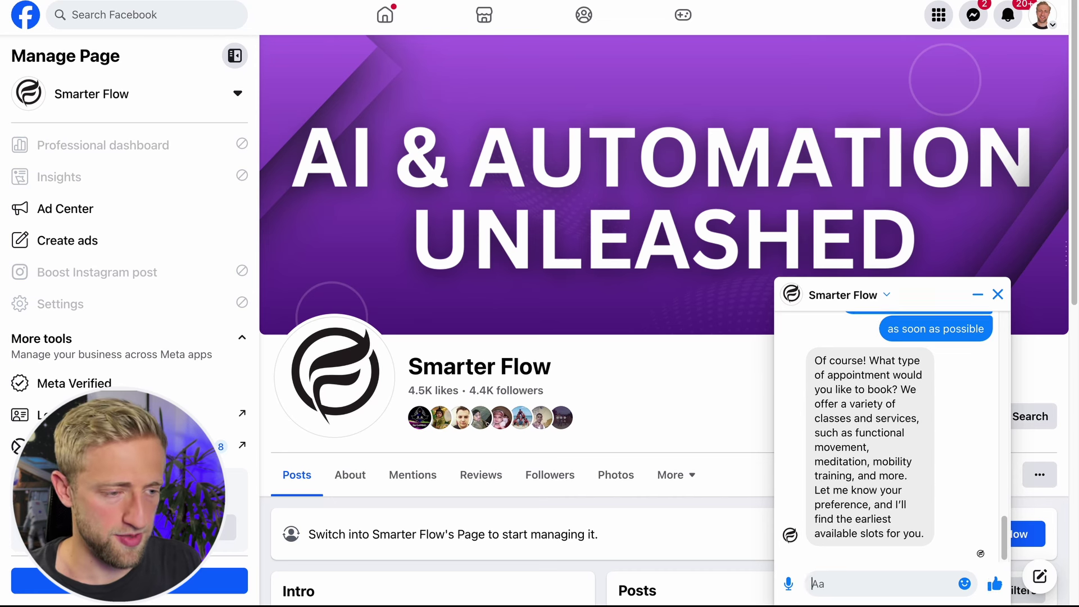
pyautogui.write("what's the next availa")
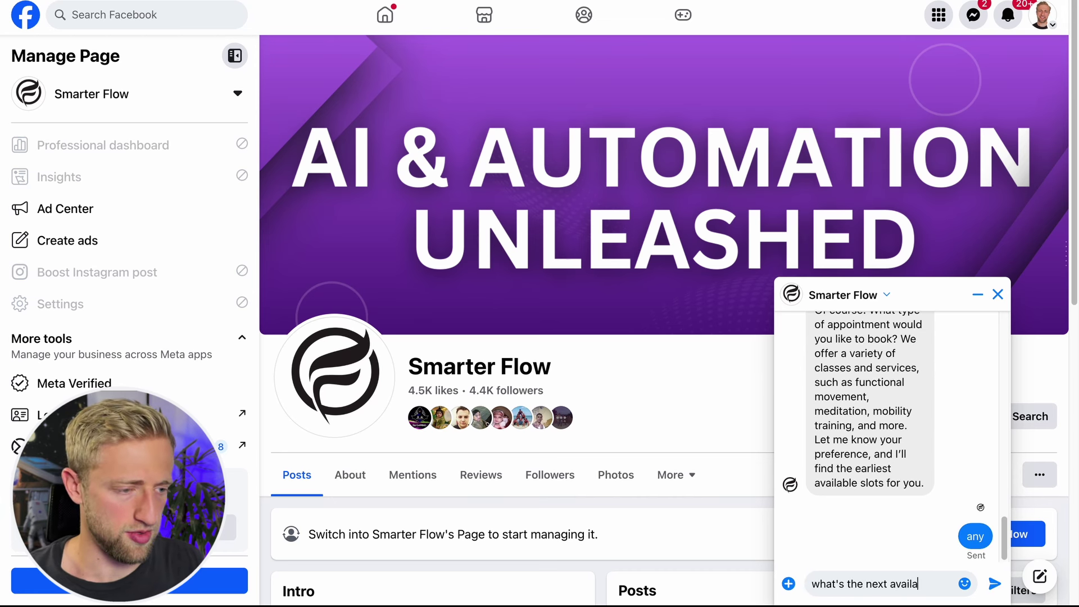
pyautogui.write('bel tim')
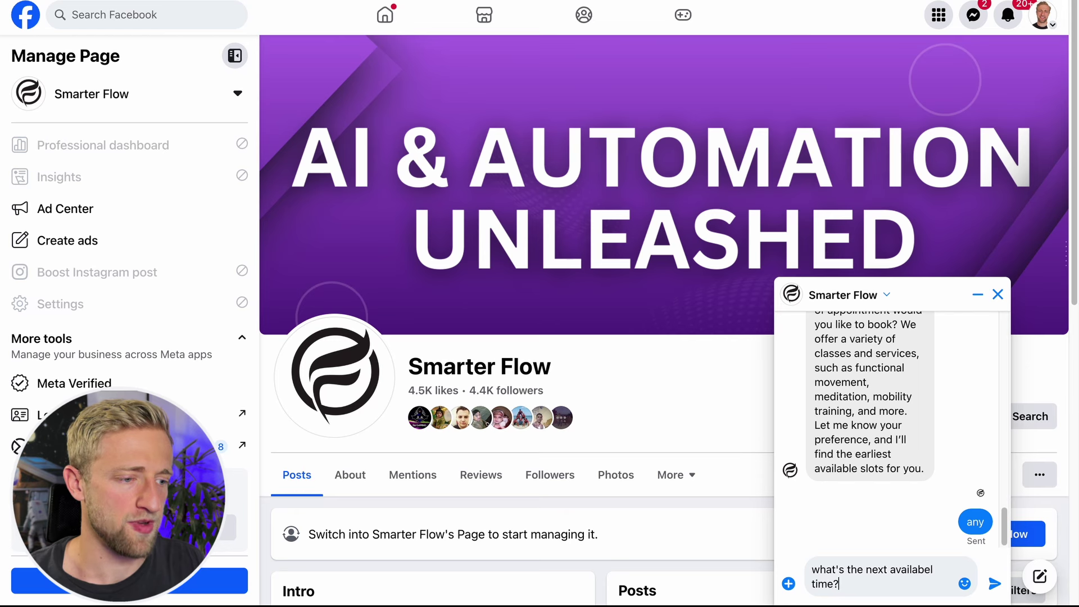
pyautogui.write('e?')
pyautogui.press('Return')
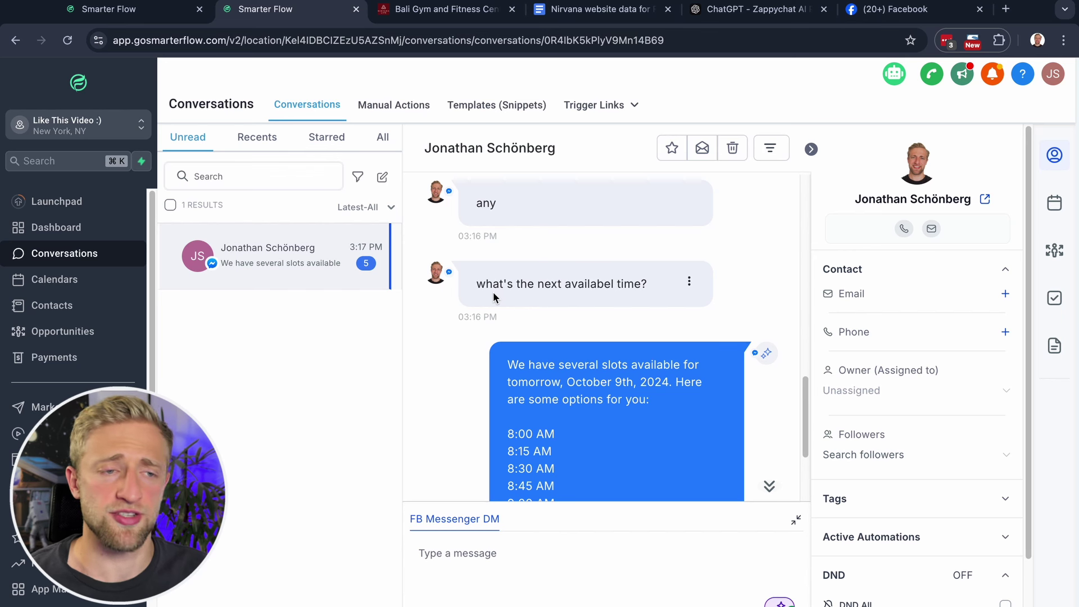
# Read the offered slots in the Smarter Flow conversation and reply "8 am works" in the Messenger chat.
pyautogui.scroll(-2, 494, 299)
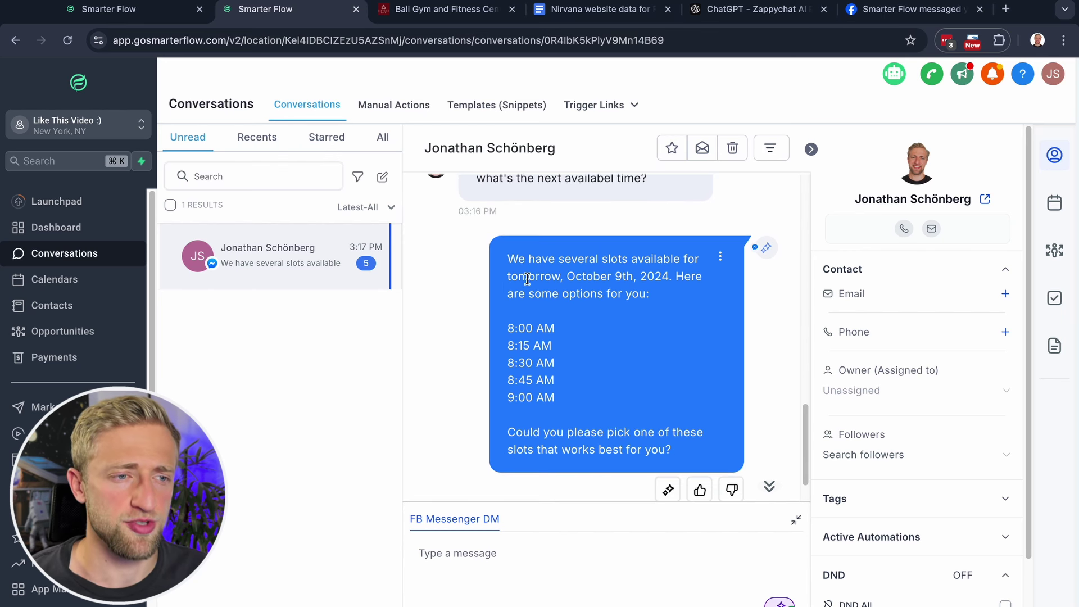
pyautogui.scroll(-1, 648, 304)
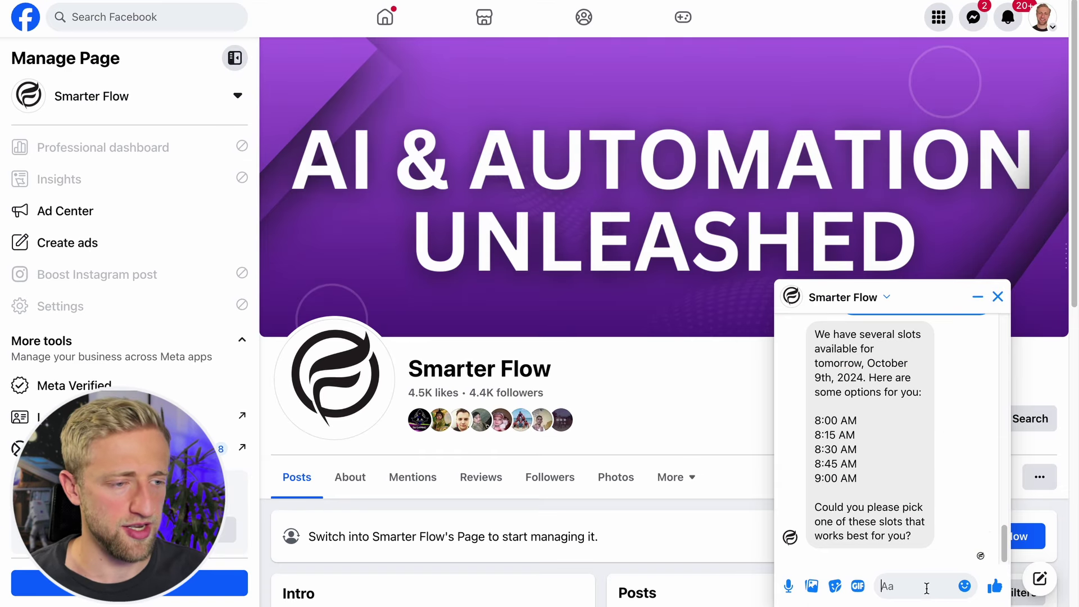
pyautogui.write('8 am works')
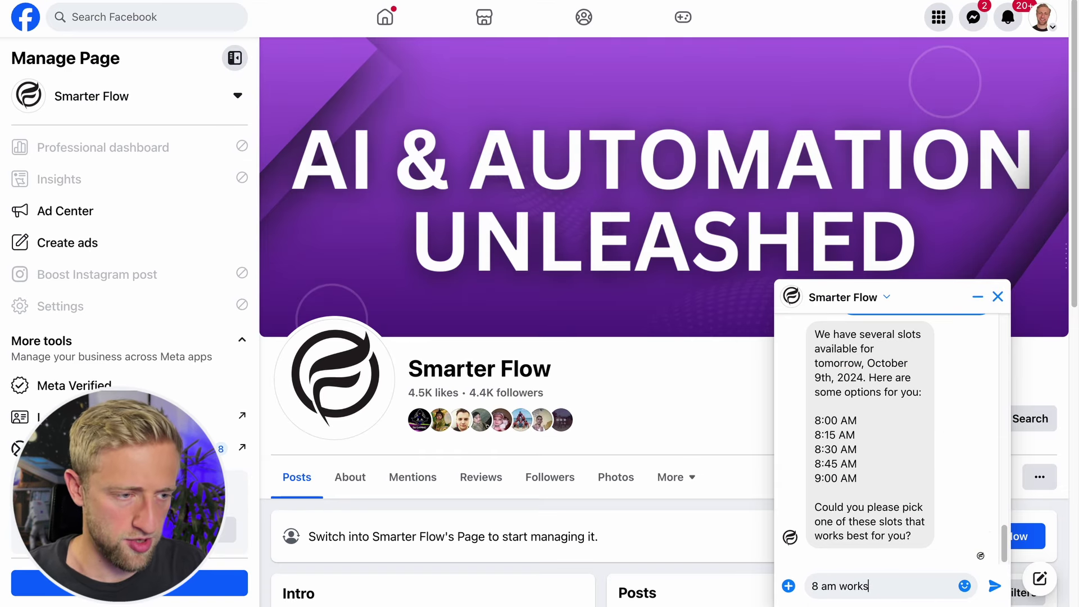
pyautogui.press('Return')
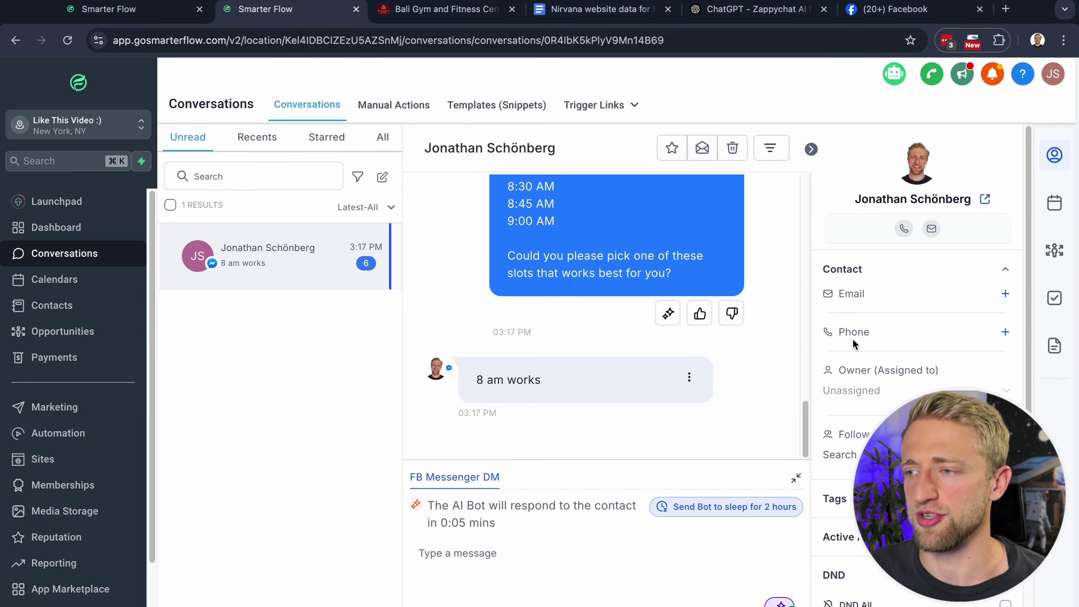
# Check the bot's booking confirmation in the Smarter Flow conversation and the contact's upcoming appointments.
pyautogui.click(1055, 205)
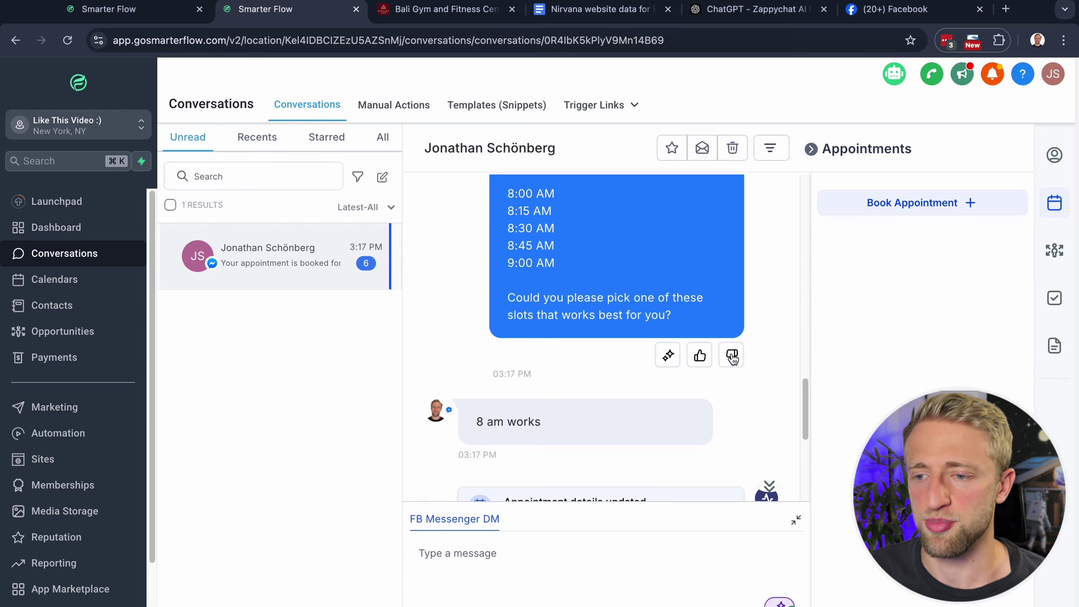
pyautogui.scroll(3, 611, 296)
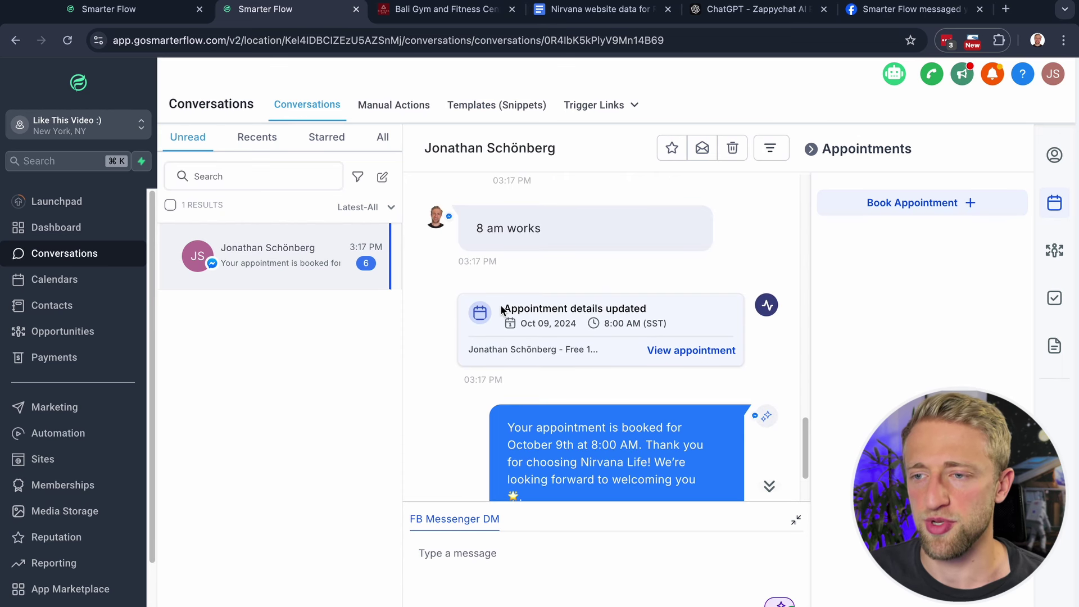
pyautogui.moveTo(652, 316); pyautogui.dragTo(465, 386)
pyautogui.click(464, 394)
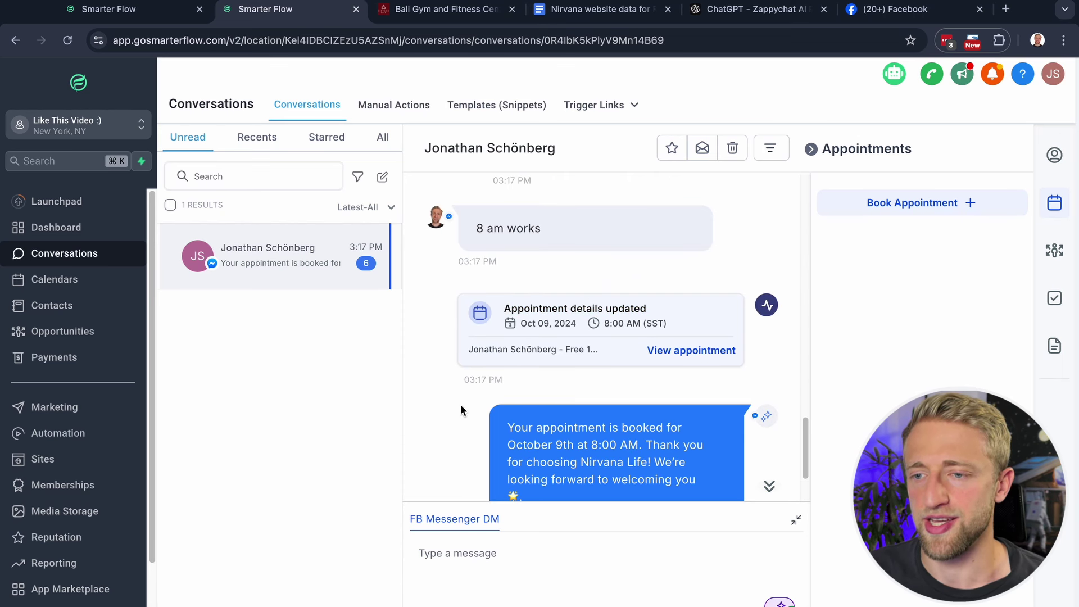
pyautogui.scroll(-2, 472, 383)
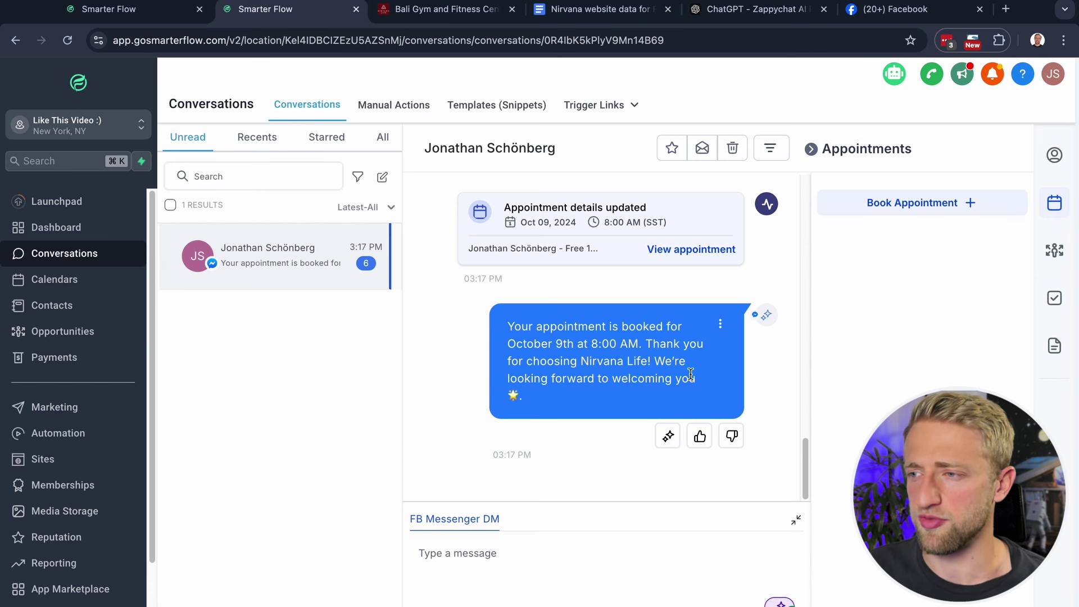
pyautogui.click(1055, 154)
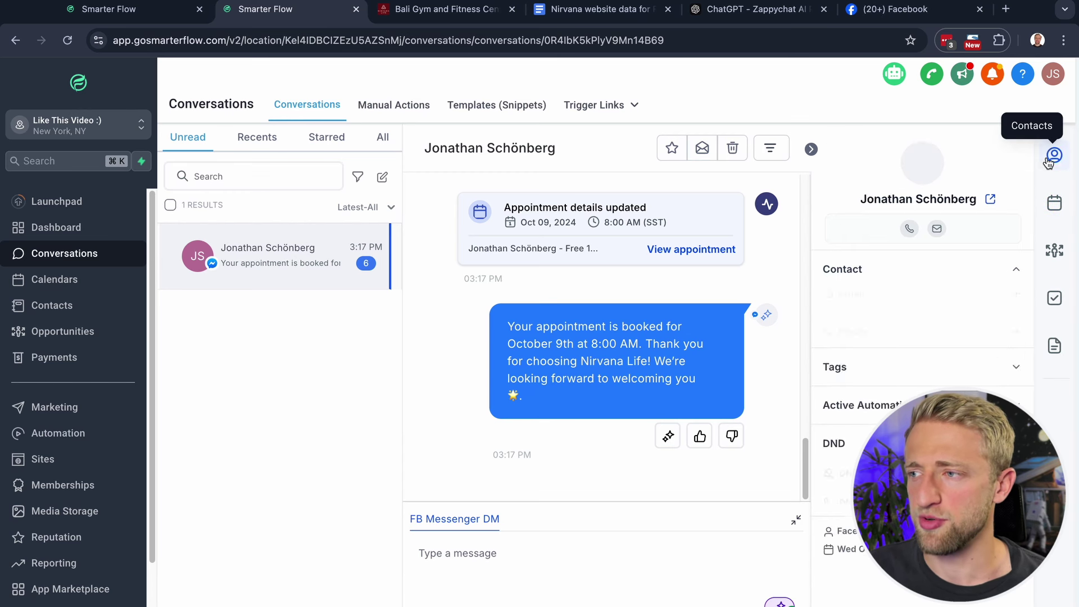
pyautogui.click(1054, 203)
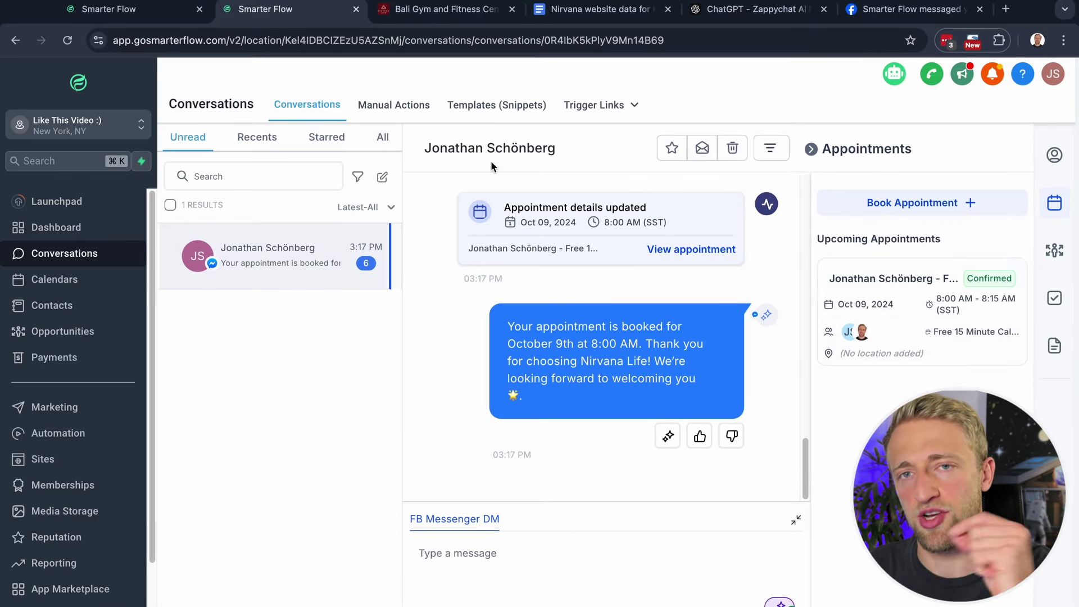
# Open the "Z-001-1. Calendar Confirmation + Reminders" workflow from the "Z-001. Website Schedule A Call Button" automation folder.
pyautogui.click(161, 11)
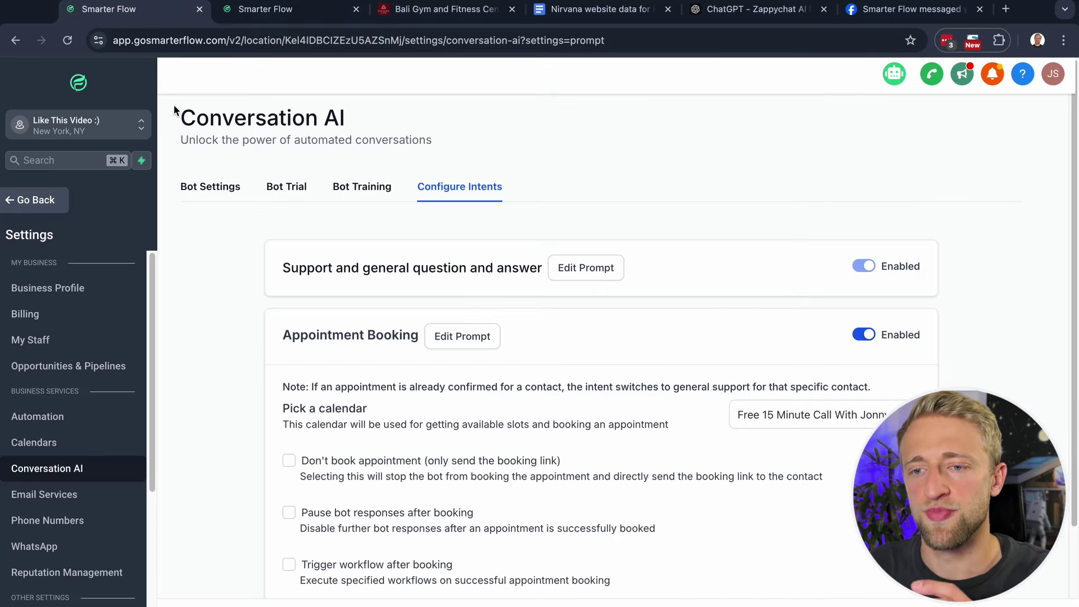
pyautogui.click(44, 200)
pyautogui.click(59, 431)
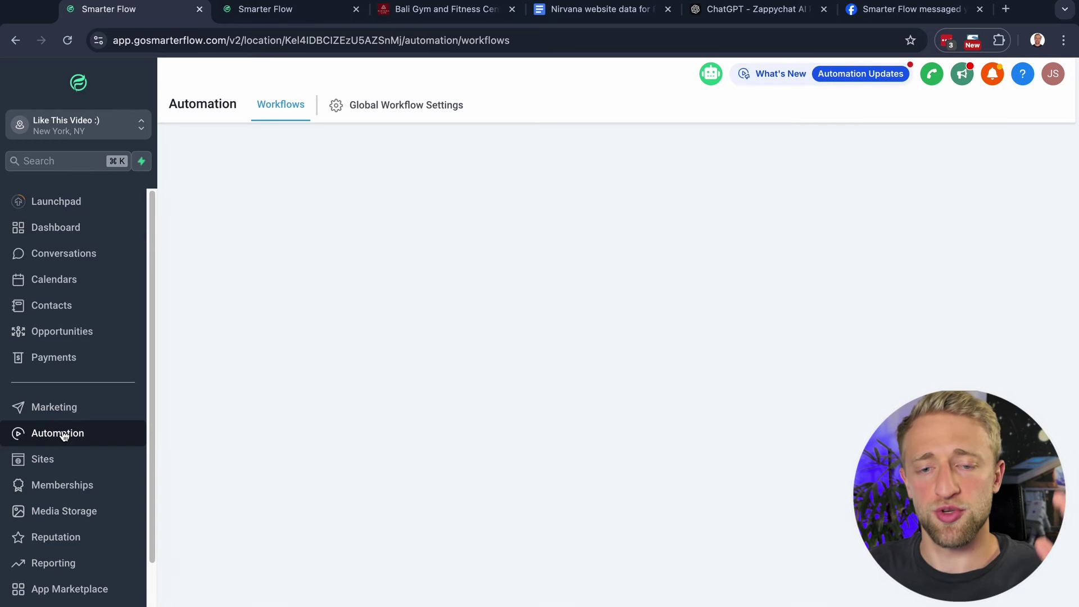
pyautogui.scroll(-3, 256, 367)
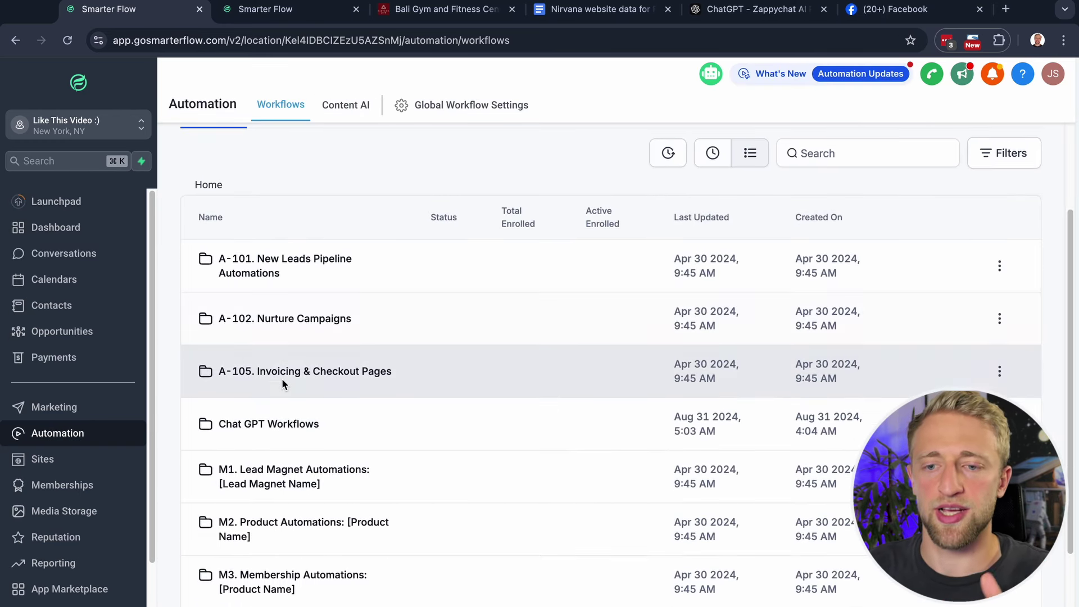
pyautogui.scroll(-3, 285, 382)
pyautogui.click(285, 452)
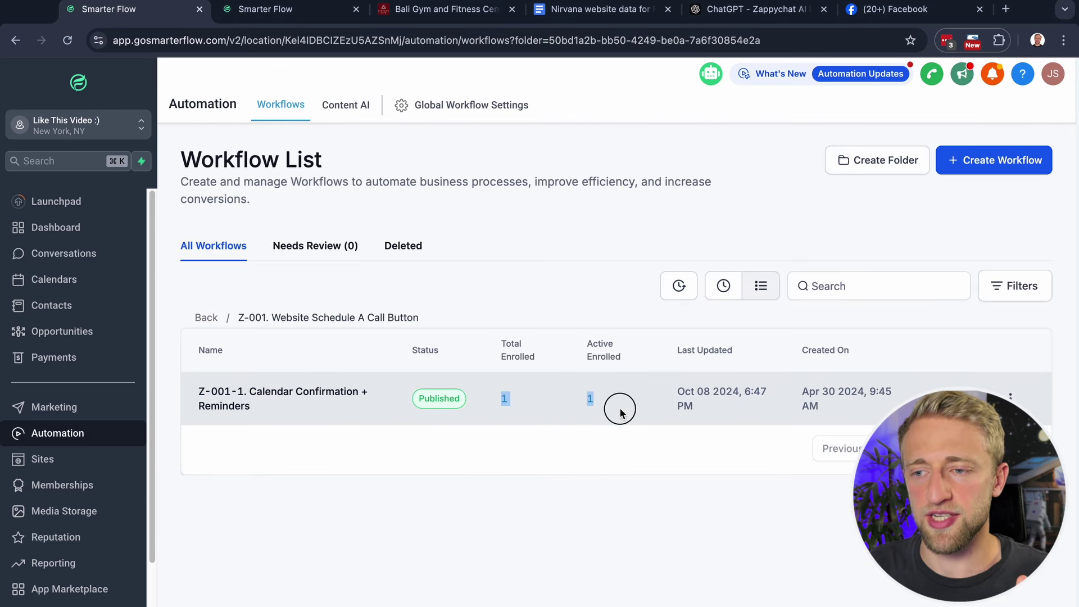
pyautogui.click(234, 403)
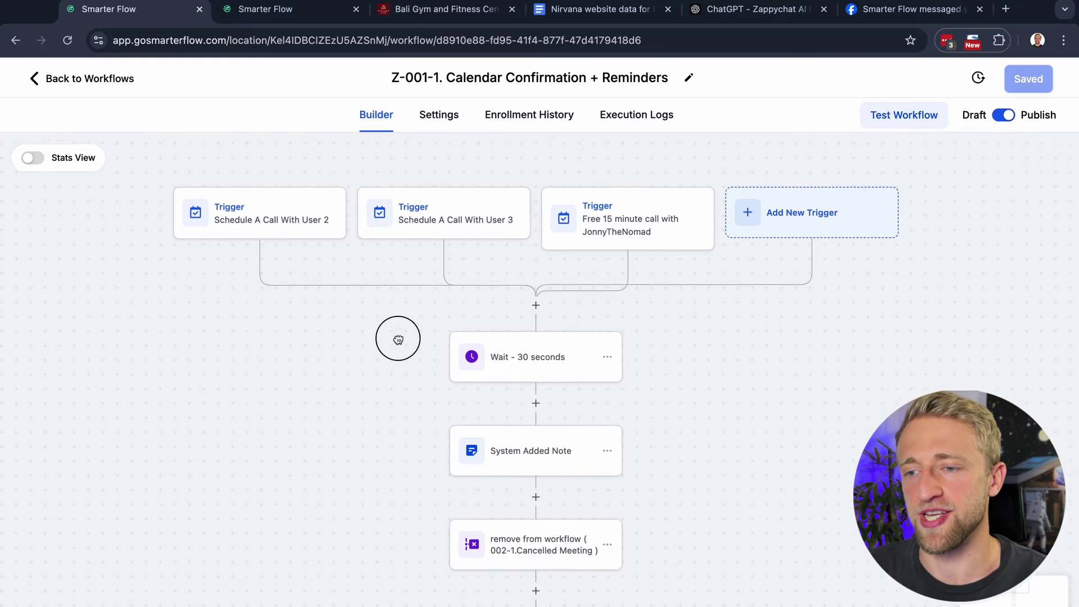
# Review the workflow's confirmation and reminder actions and show the contact statistics for the "Wait ( 4 Hours before Appointment)" step.
pyautogui.moveTo(398, 337); pyautogui.dragTo(398, 272)
pyautogui.scroll(-9, 397, 272)
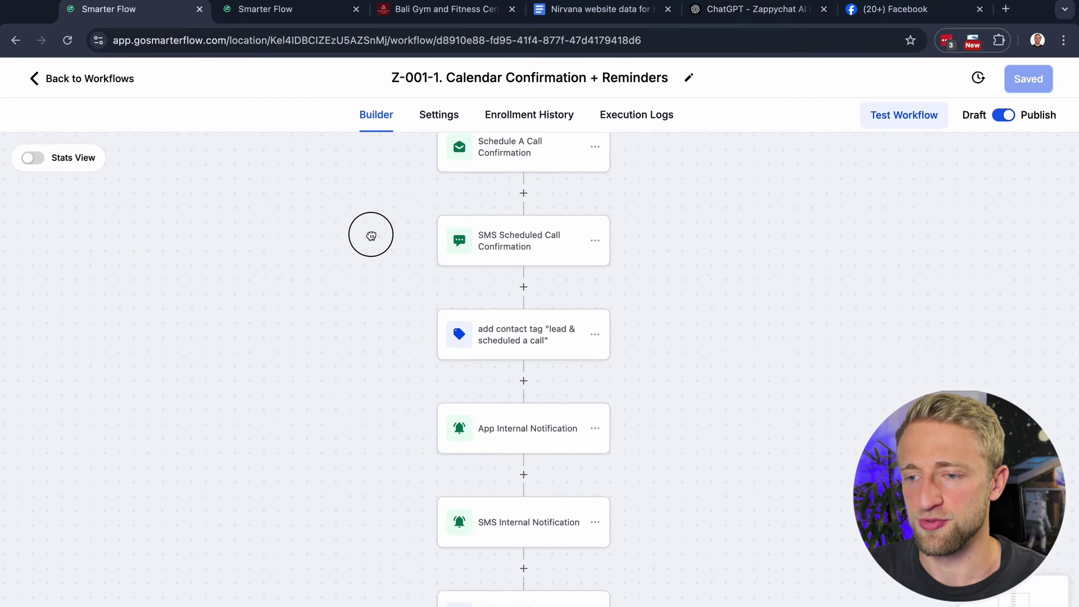
pyautogui.scroll(-11, 376, 271)
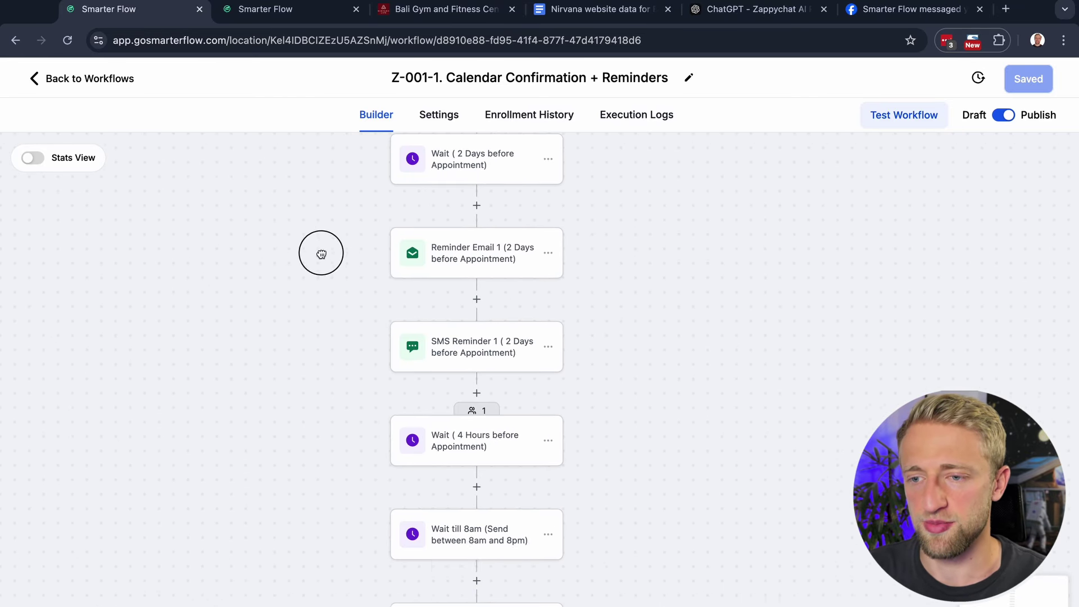
pyautogui.click(482, 297)
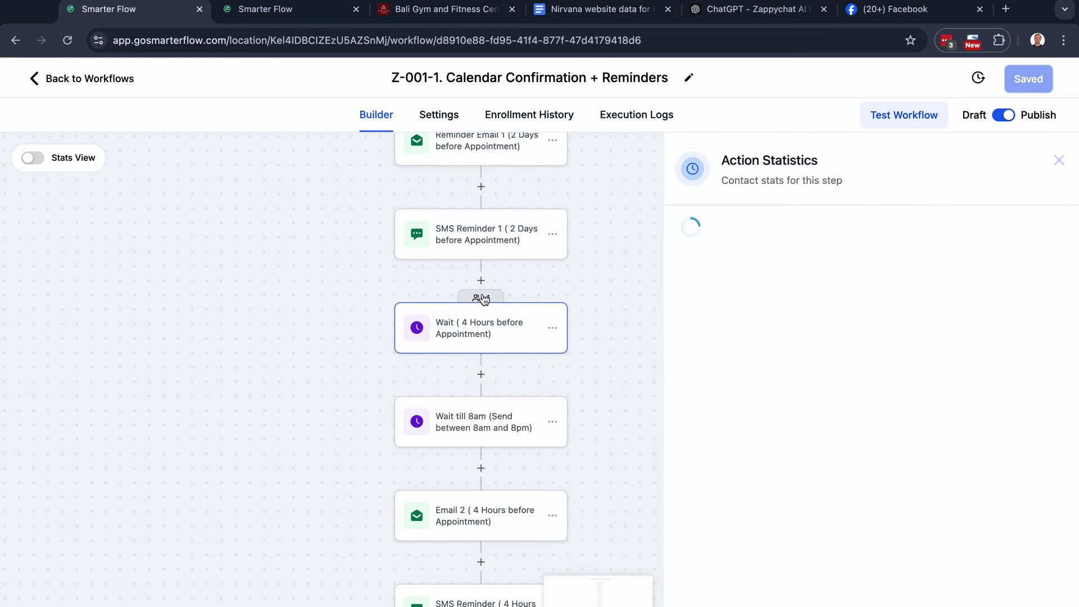
# Examine the email and SMS reminders around the 4-hour wait, then close the action statistics.
pyautogui.scroll(4, 328, 196)
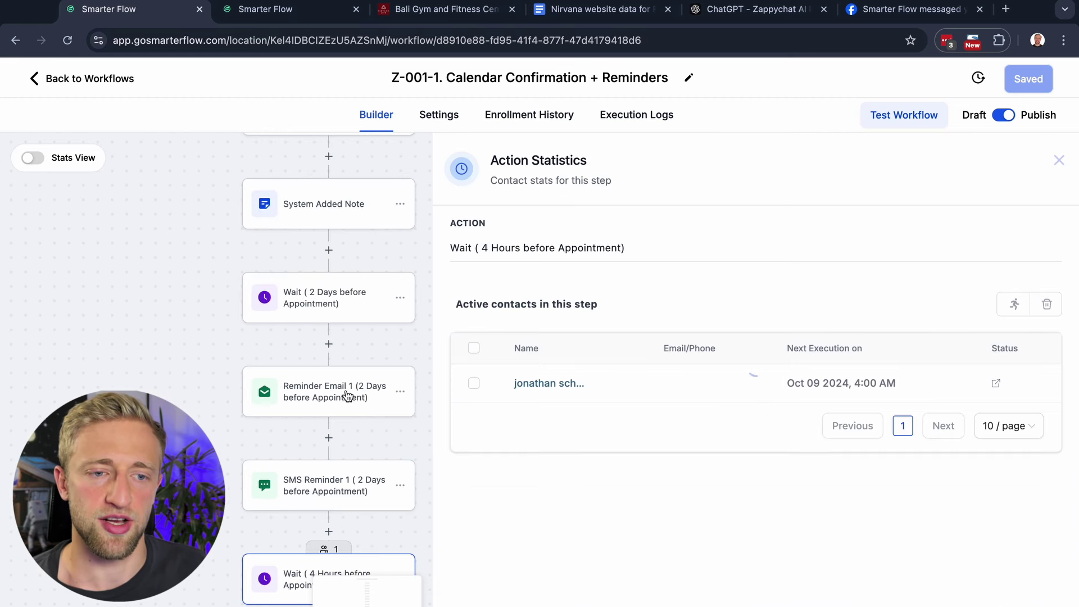
pyautogui.scroll(-3, 324, 325)
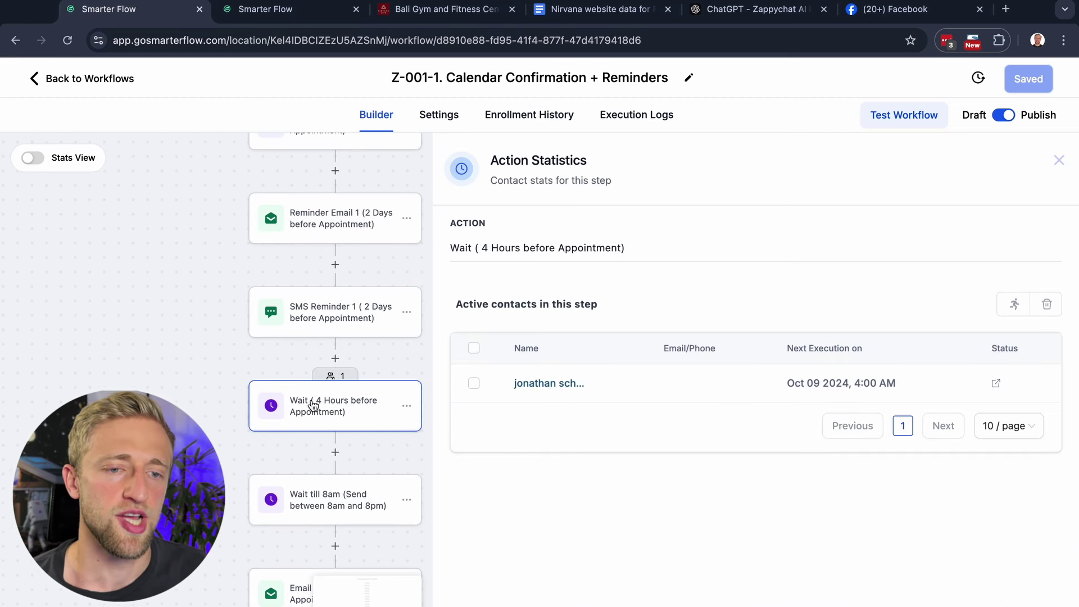
pyautogui.scroll(-1, 161, 349)
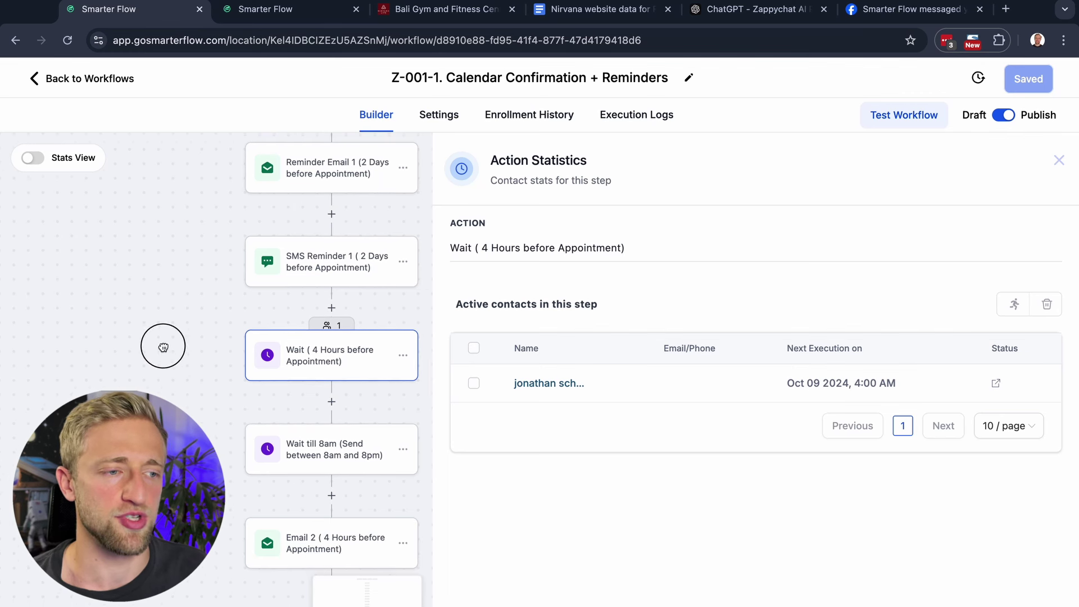
pyautogui.scroll(-3, 198, 385)
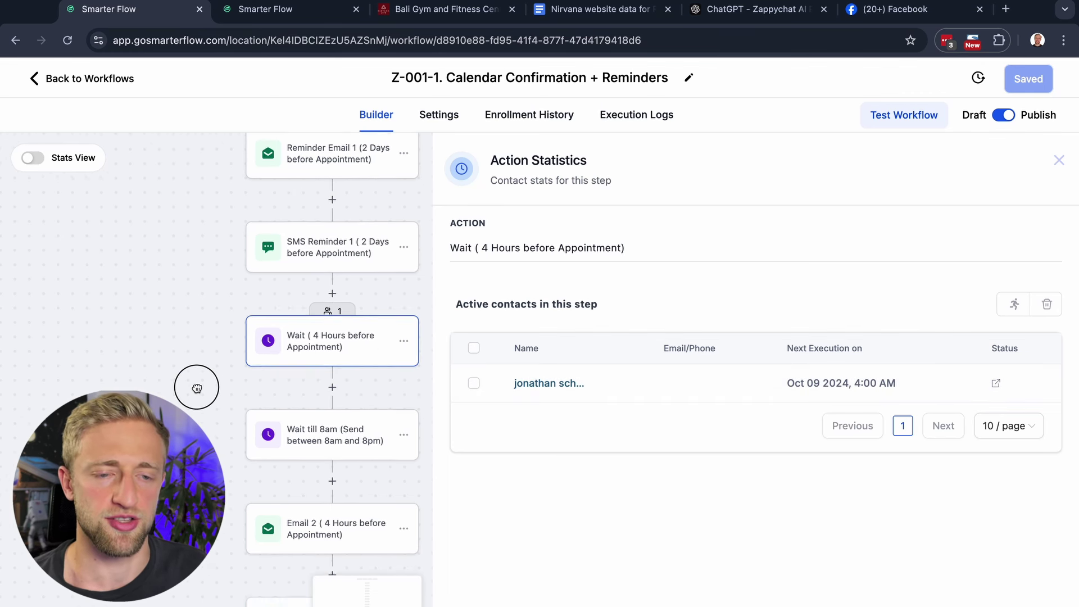
pyautogui.scroll(-5, 159, 316)
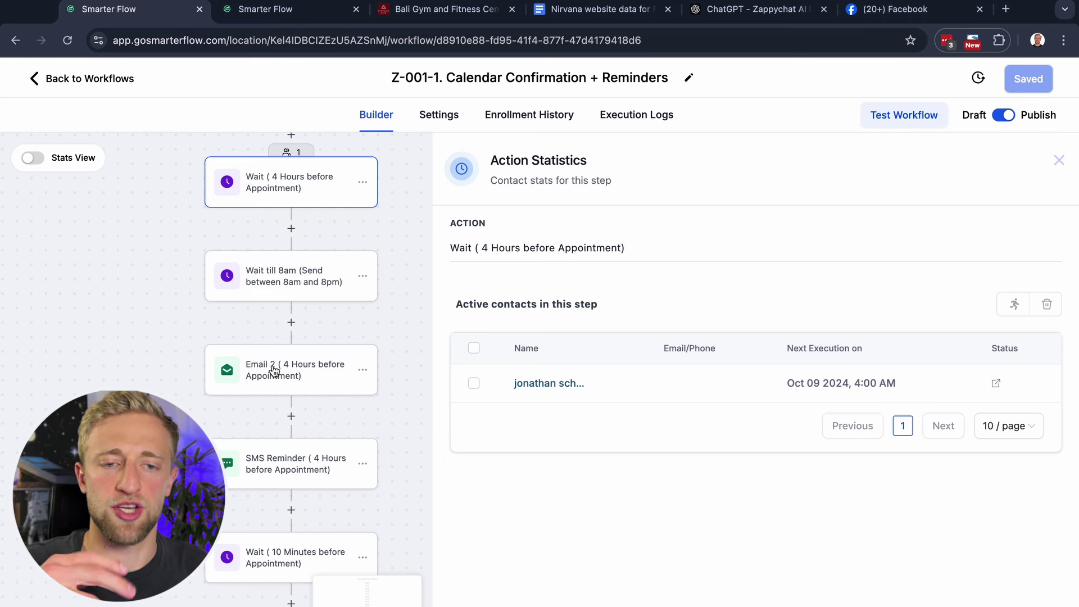
pyautogui.click(135, 280)
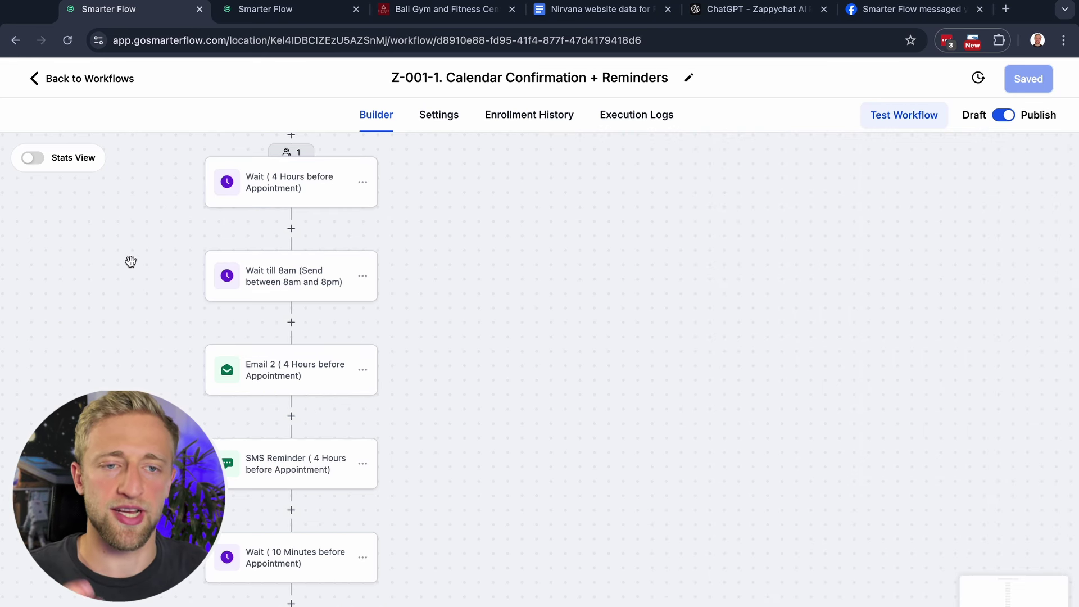
# Check the event and calendar filter of the workflow's free 15-minute call trigger, then close it without changes.
pyautogui.scroll(15, 152, 289)
pyautogui.scroll(20, 194, 312)
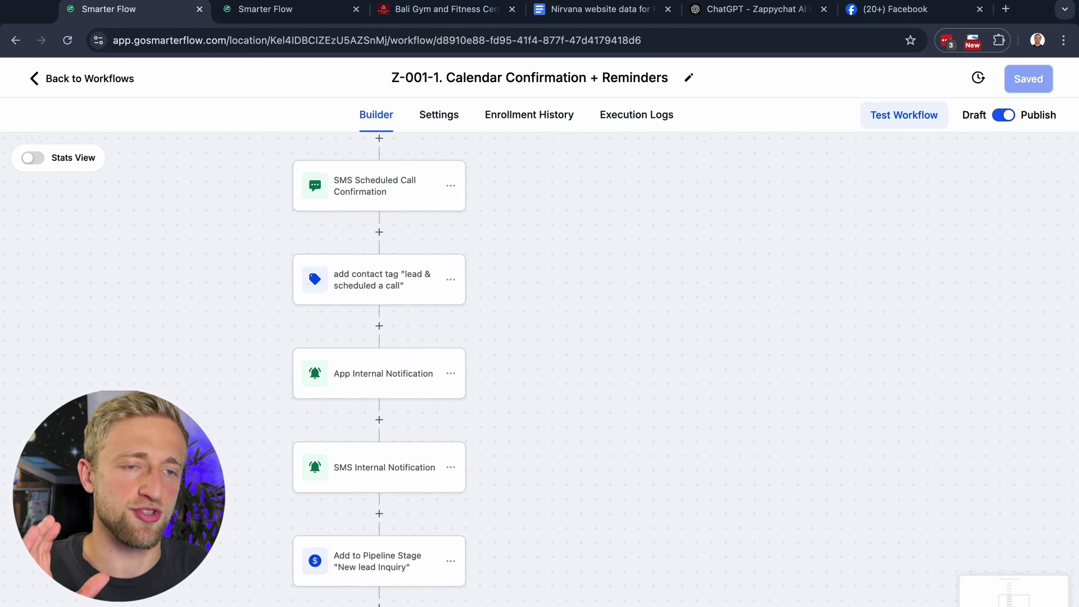
pyautogui.scroll(4, 234, 448)
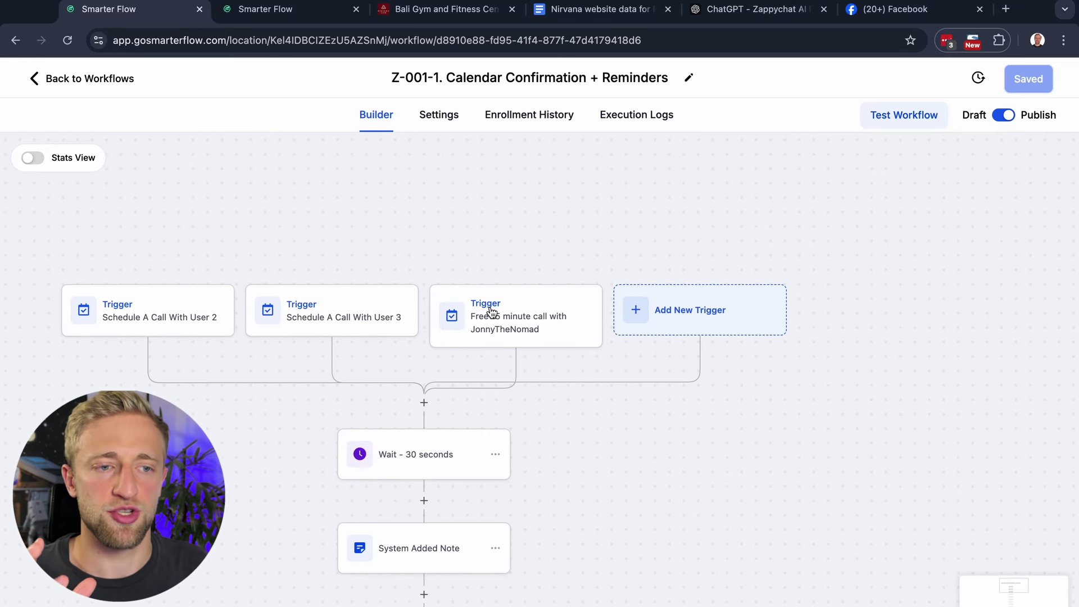
pyautogui.click(493, 321)
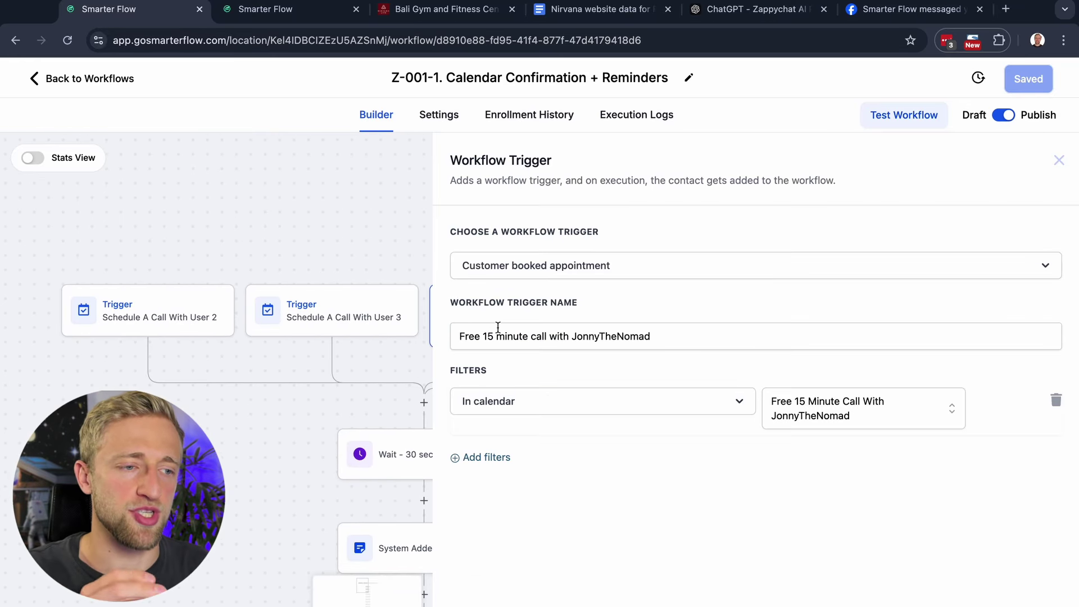
pyautogui.click(252, 487)
pyautogui.scroll(-4, 311, 306)
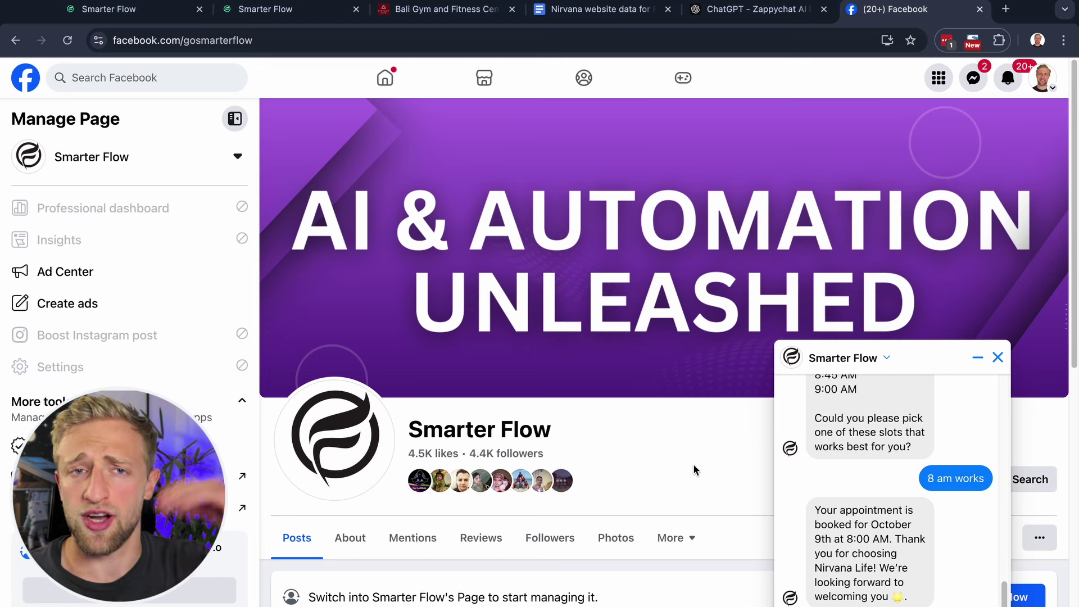
# Leave the workflow and open the Conversation AI bot settings from the Smarter Flow conversation.
pyautogui.hotkey('ctrl', '1')
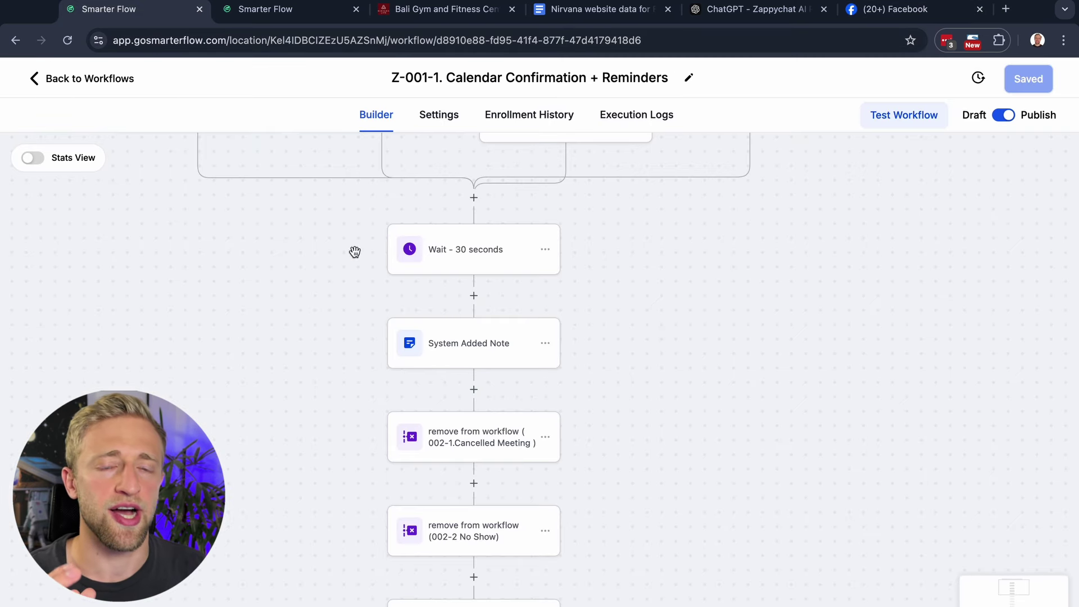
pyautogui.click(258, 9)
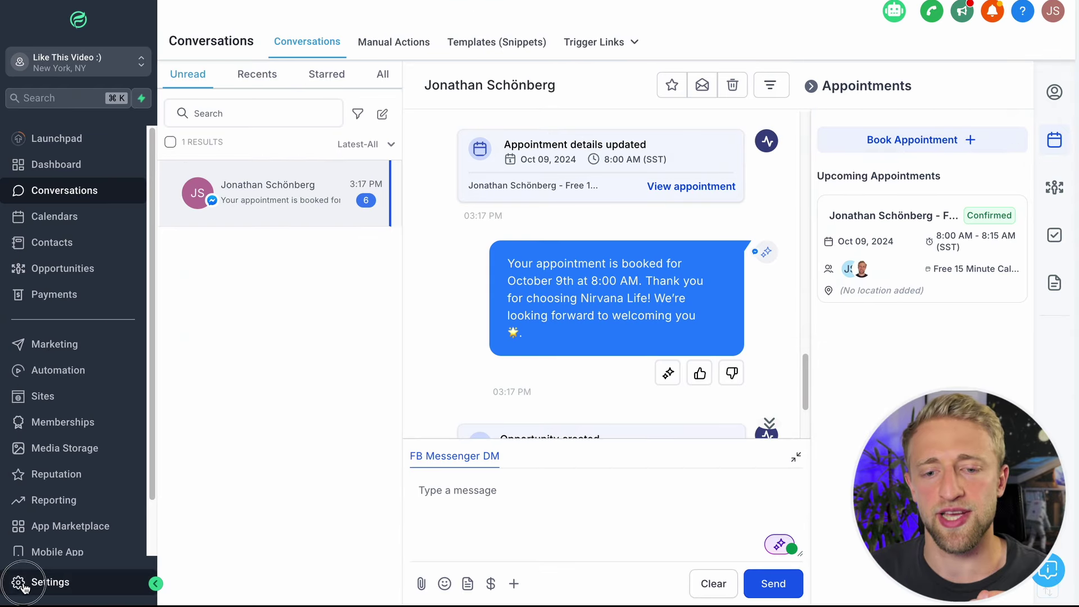
pyautogui.click(23, 584)
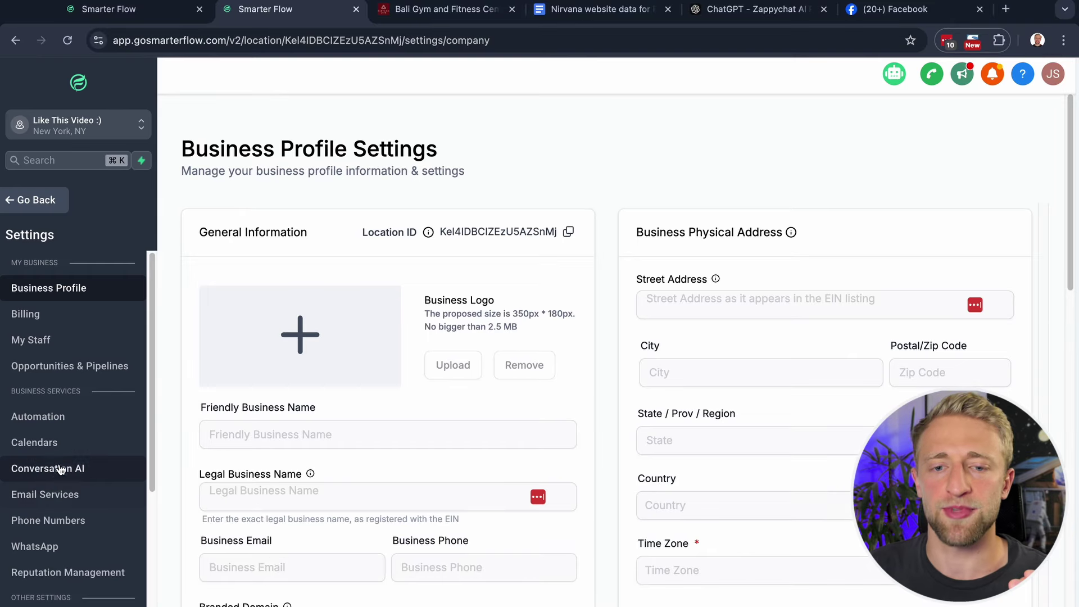
pyautogui.click(61, 470)
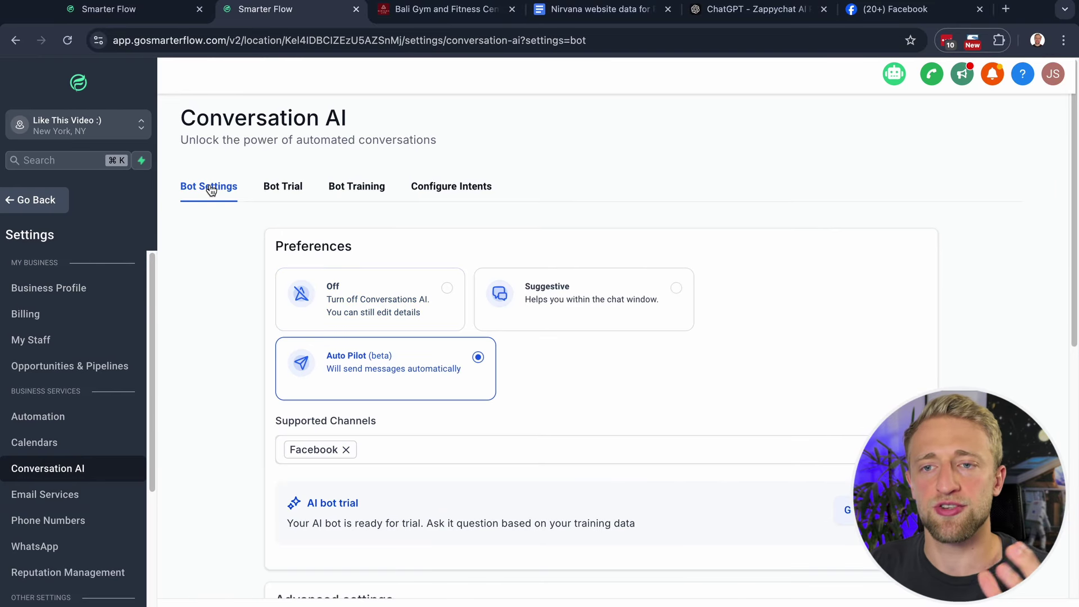